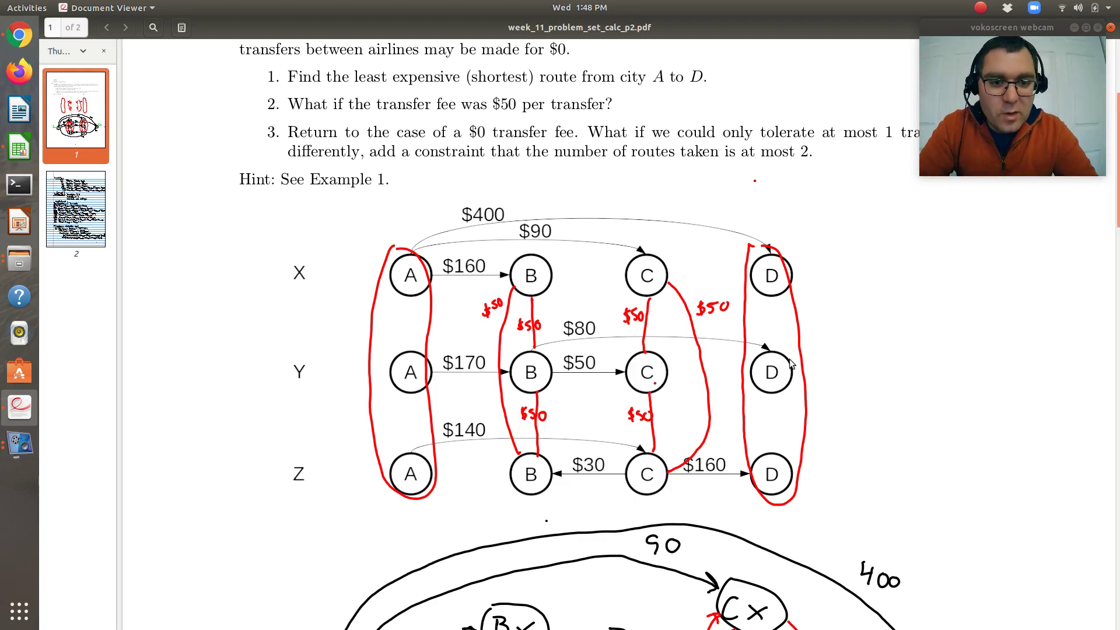
# Review the airline route network and the handwritten node diagram with $50 transfer fees in the problem set PDF.
pyautogui.scroll(-5, 972, 442)
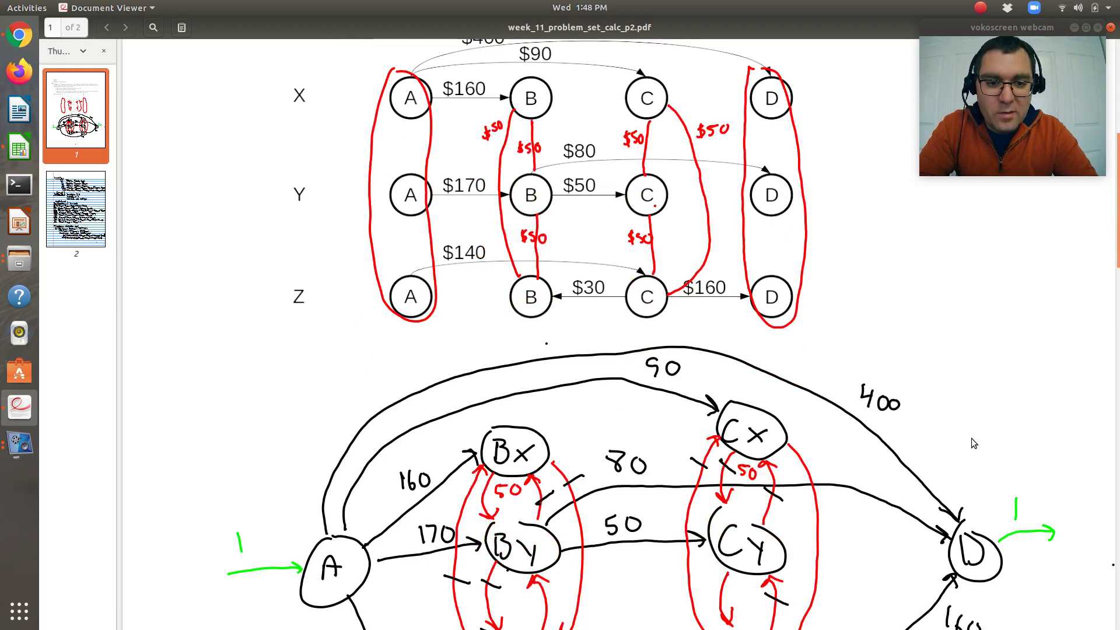
pyautogui.scroll(2, 971, 438)
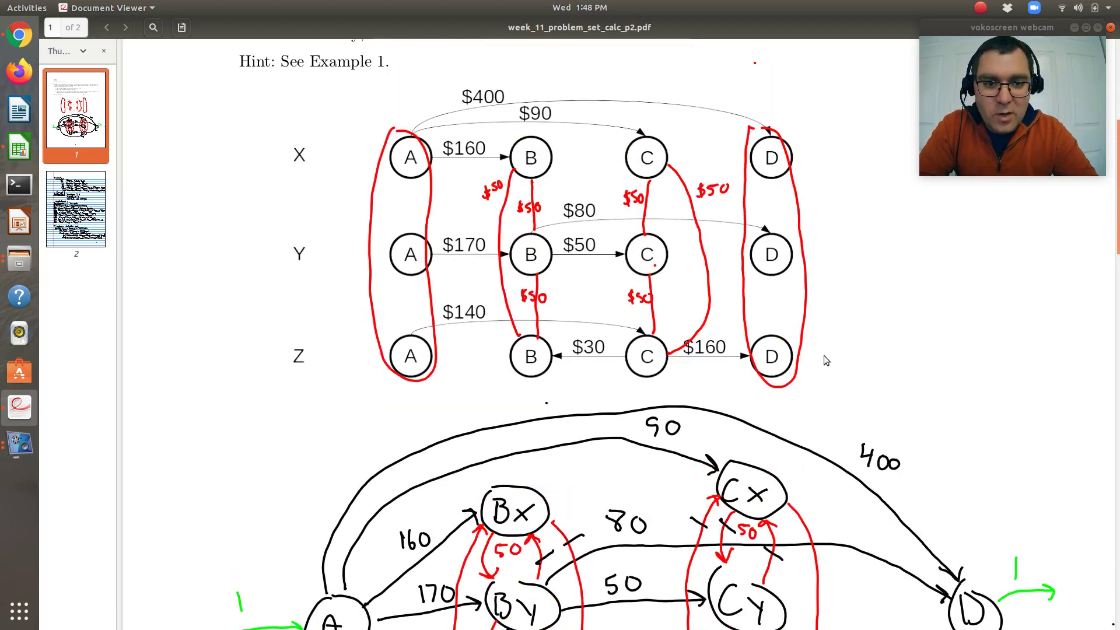
pyautogui.scroll(-5, 844, 366)
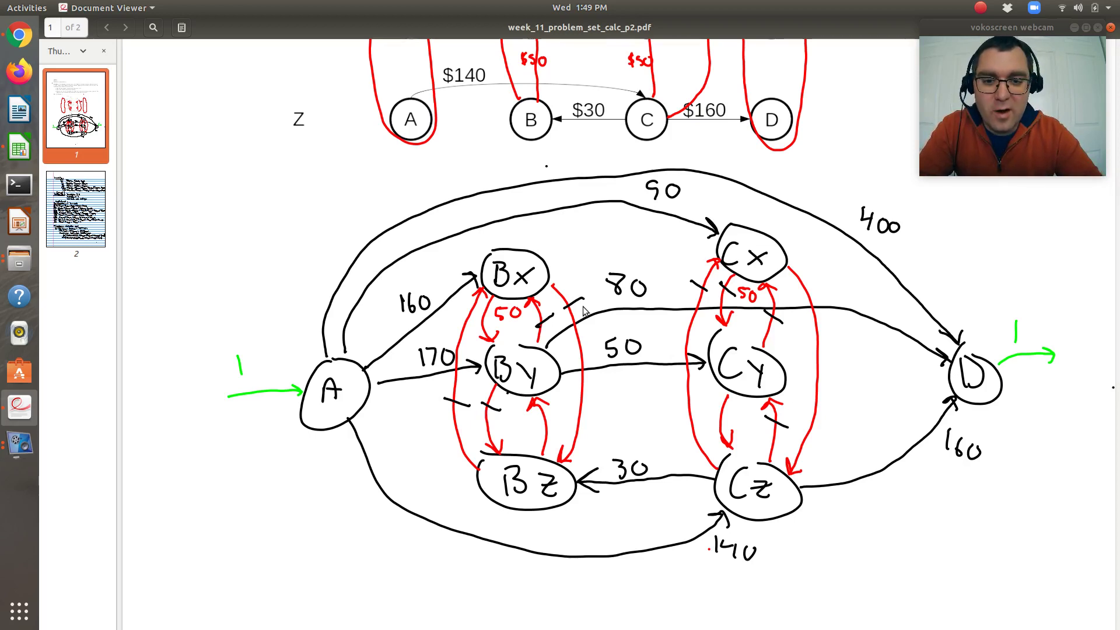
# Read the handwritten variables, general constraints and node balance constraints on the PDF's second page.
pyautogui.scroll(-10, 584, 310)
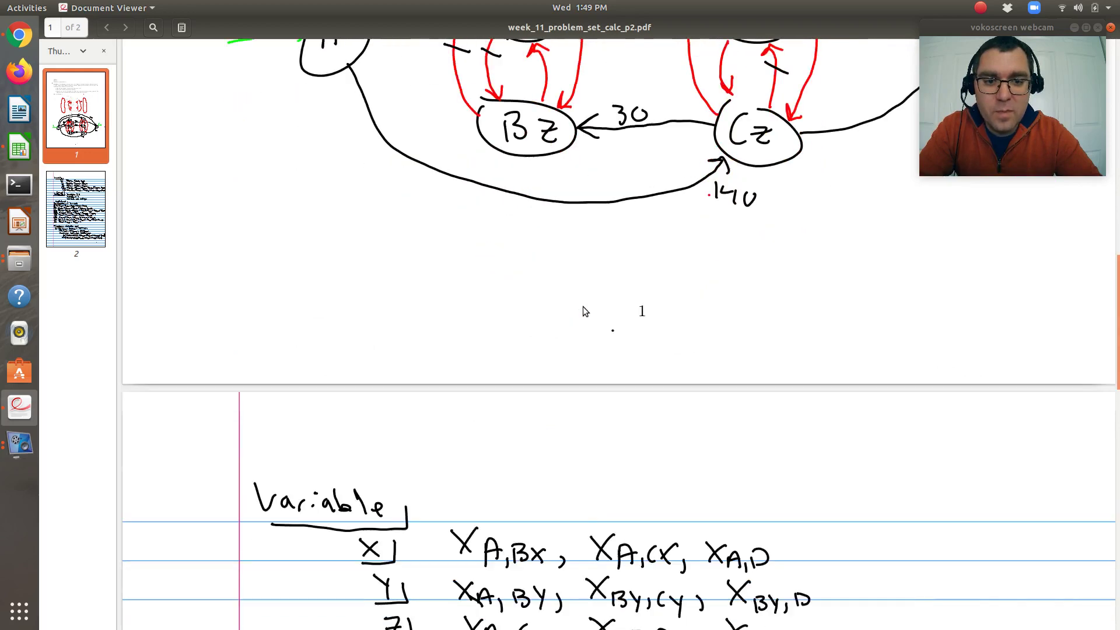
pyautogui.scroll(-6, 583, 308)
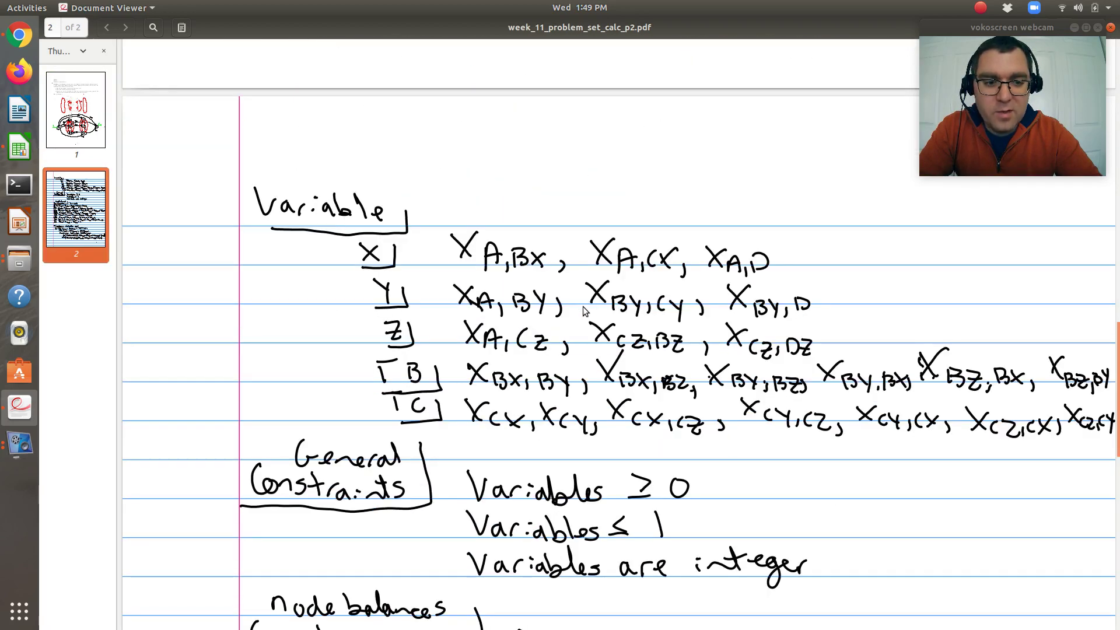
pyautogui.scroll(-7, 584, 309)
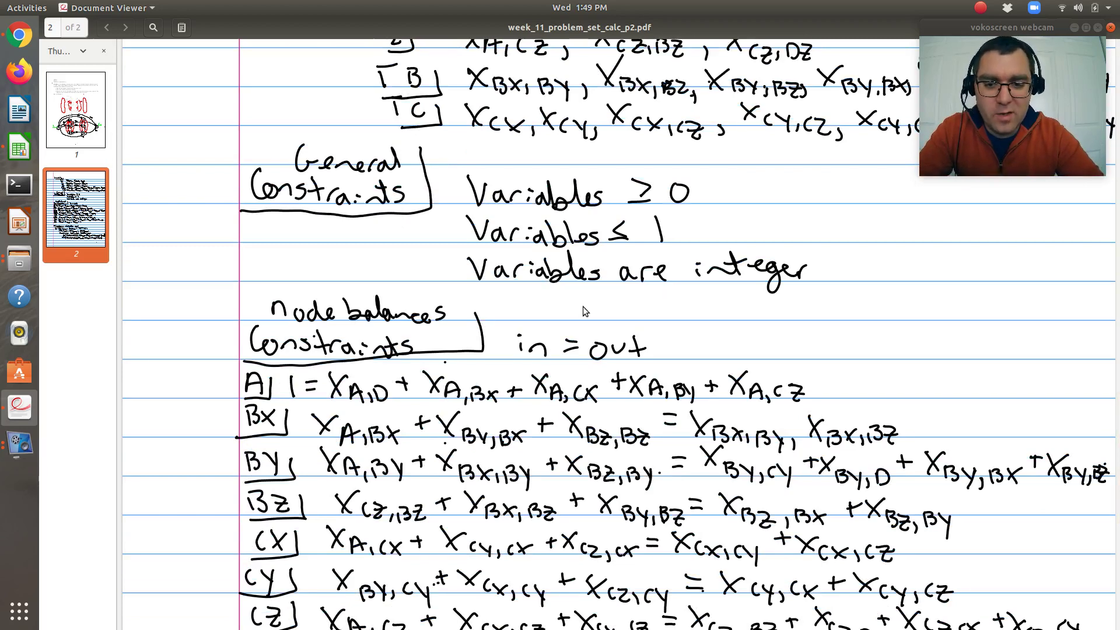
pyautogui.scroll(-4, 582, 306)
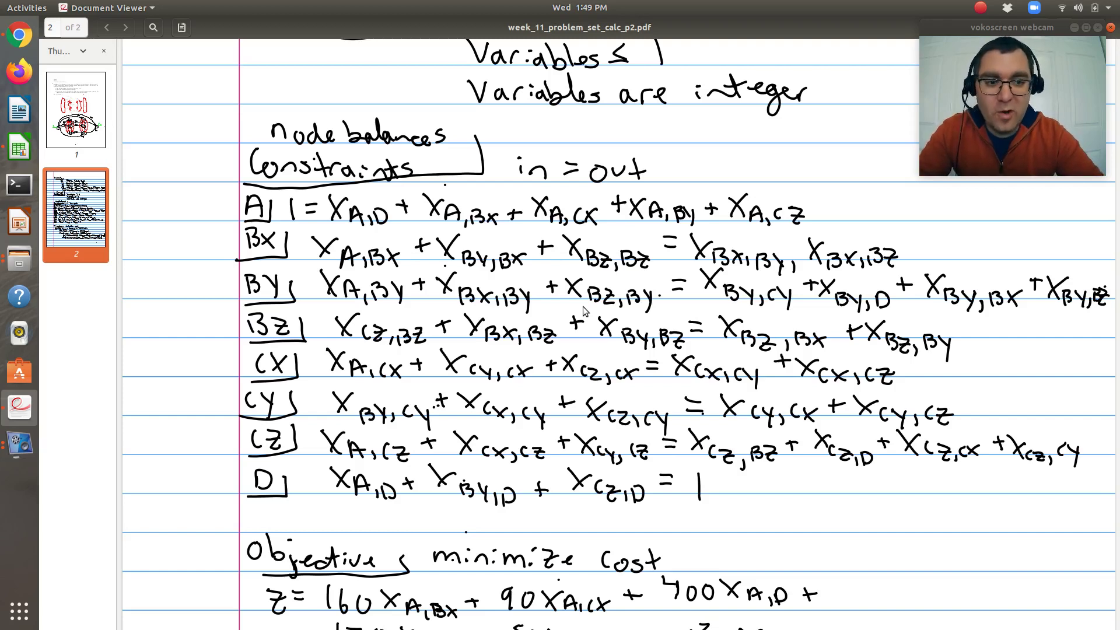
pyautogui.scroll(2, 583, 309)
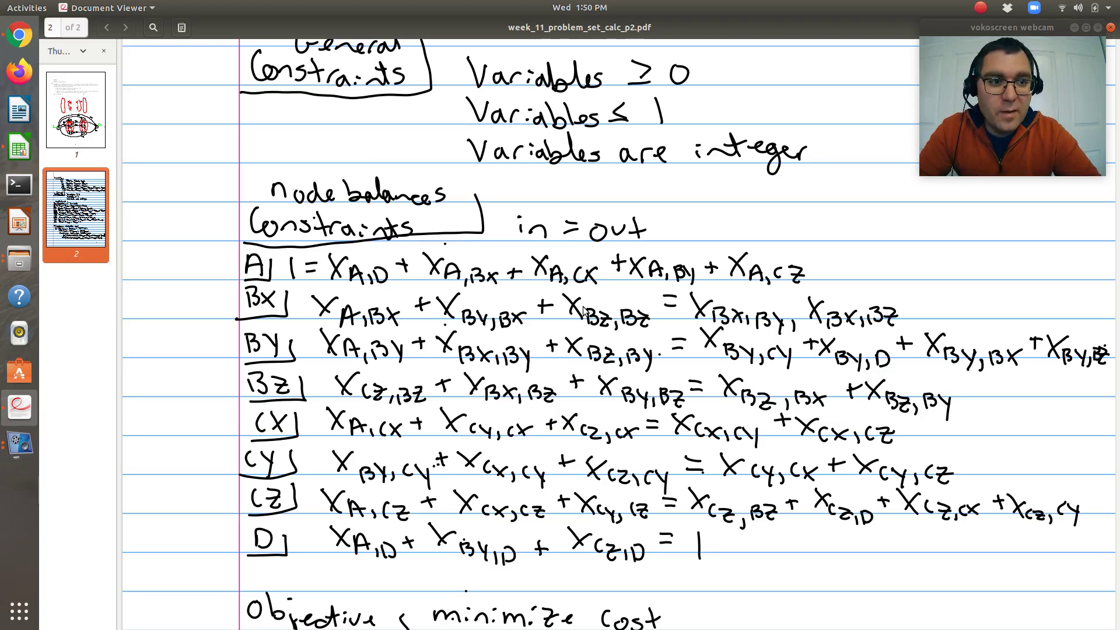
# Switch to week_11_solutions.ods in LibreOffice Calc and review the row labels in column A of the Part_2 sheet.
pyautogui.hotkey('alt', 'Tab')
pyautogui.press('Down')
pyautogui.press('Down')
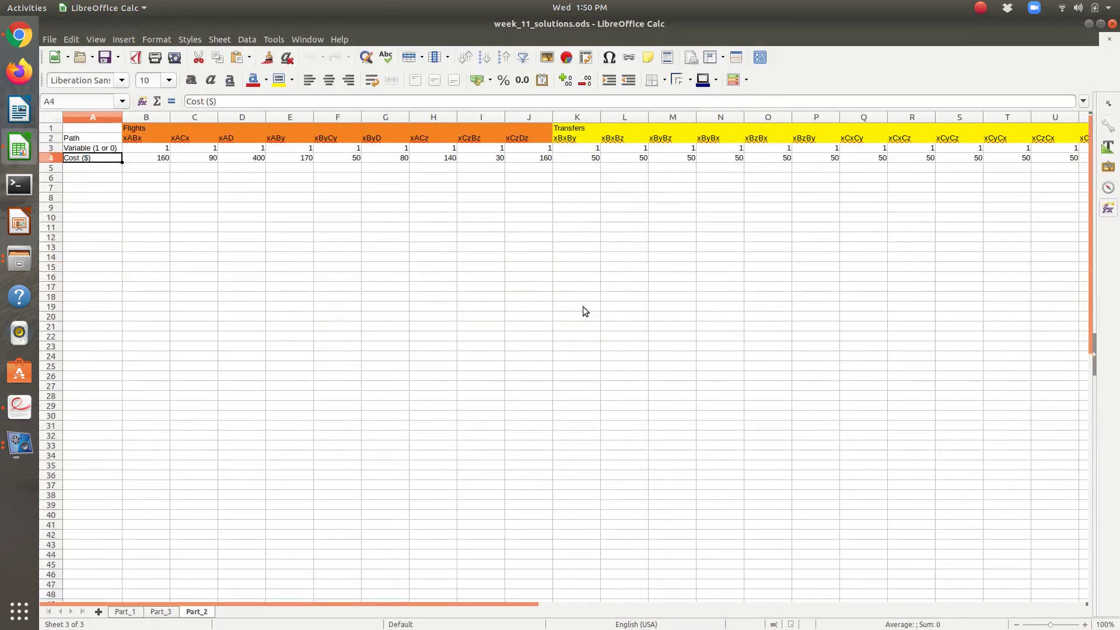
pyautogui.press('Down')
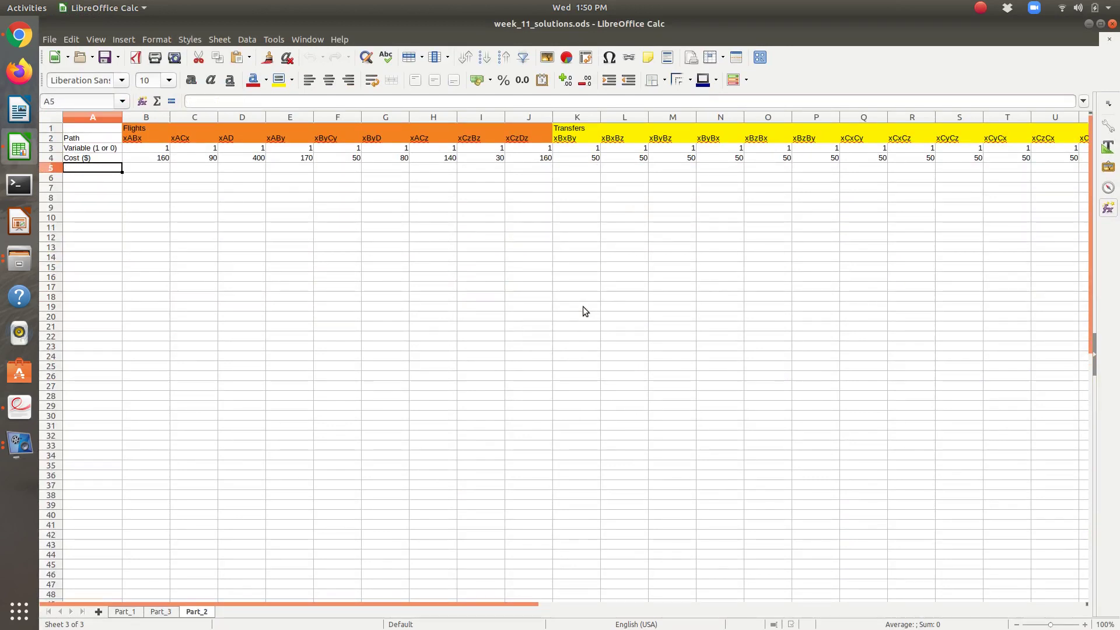
pyautogui.press('Up')
pyautogui.press('Up')
pyautogui.press('Up')
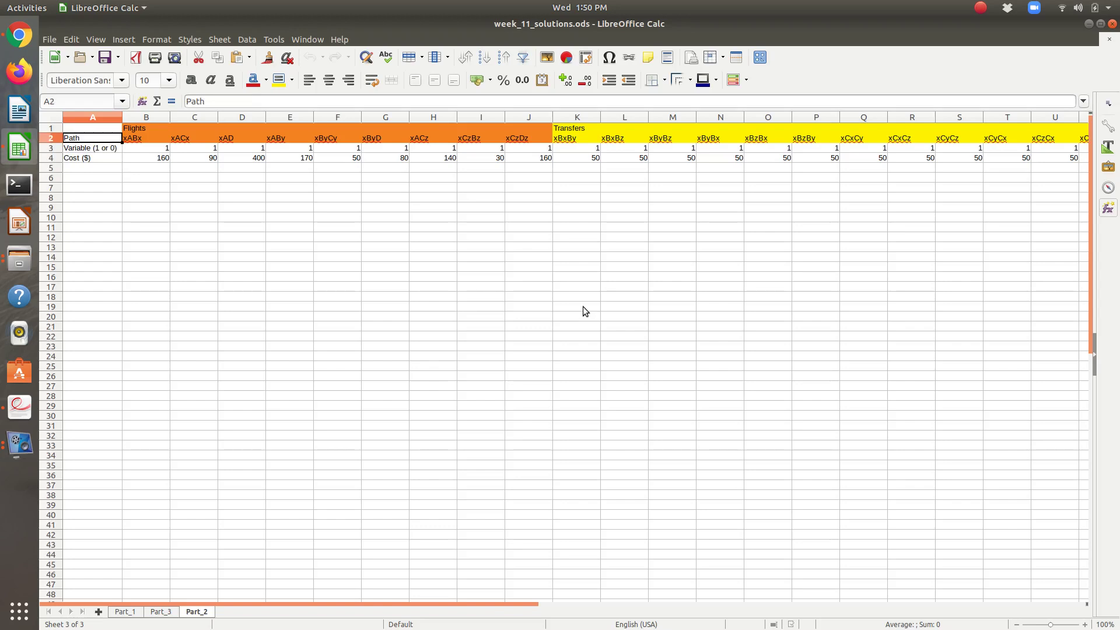
# Examine the flight and transfer path names across row 2.
pyautogui.press('Right')
pyautogui.press('Right')
pyautogui.press('Left')
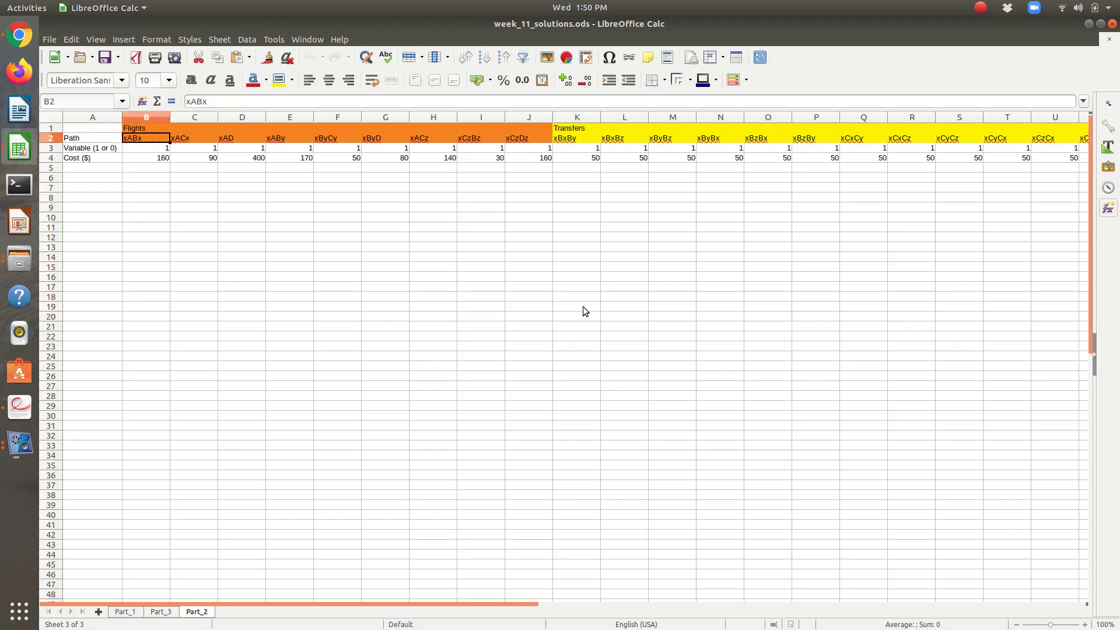
pyautogui.press('Right')
pyautogui.press('Right')
pyautogui.press('Right')
pyautogui.press('Right')
pyautogui.press('Right')
pyautogui.press('Right')
pyautogui.press('Right')
pyautogui.press('Right')
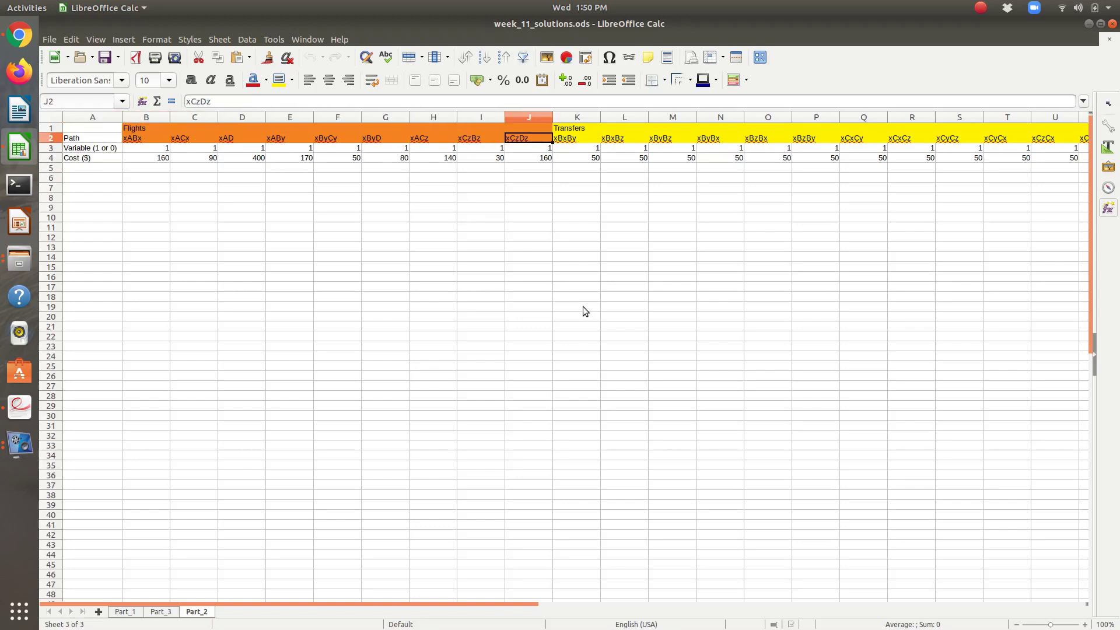
pyautogui.press('Right')
pyautogui.press('Right')
pyautogui.press('Right')
pyautogui.press('Right')
pyautogui.press('Right')
pyautogui.press('Right')
pyautogui.press('Right')
pyautogui.press('Right')
pyautogui.press('Right')
pyautogui.press('Right')
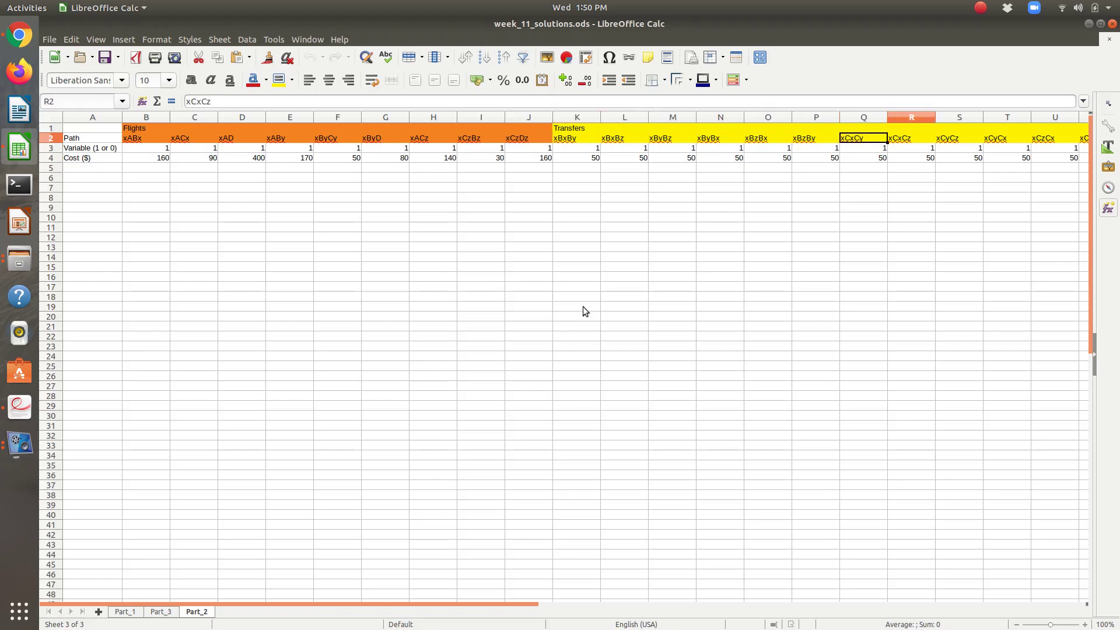
pyautogui.press('Right')
pyautogui.press('Right')
pyautogui.press('Right')
pyautogui.press('Left')
pyautogui.press('Left')
pyautogui.press('Left')
pyautogui.press('Left')
pyautogui.press('Left')
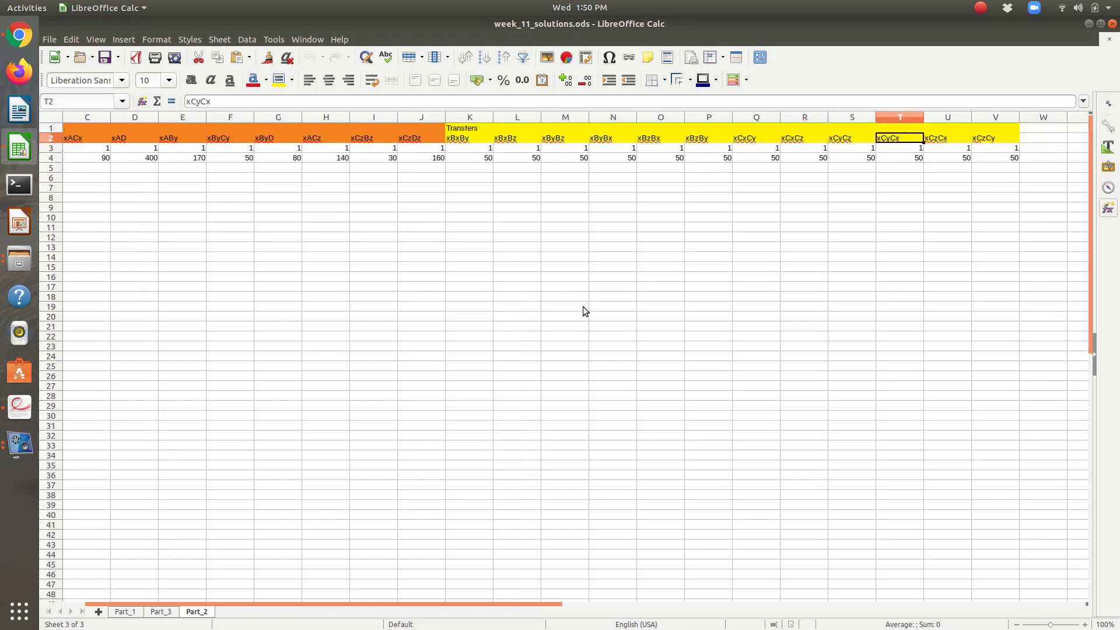
pyautogui.press('Left')
pyautogui.press('Left')
pyautogui.press('Left')
pyautogui.press('Left')
pyautogui.press('Left')
pyautogui.press('Left')
pyautogui.press('Left')
pyautogui.press('Left')
pyautogui.press('Left')
pyautogui.press('Left')
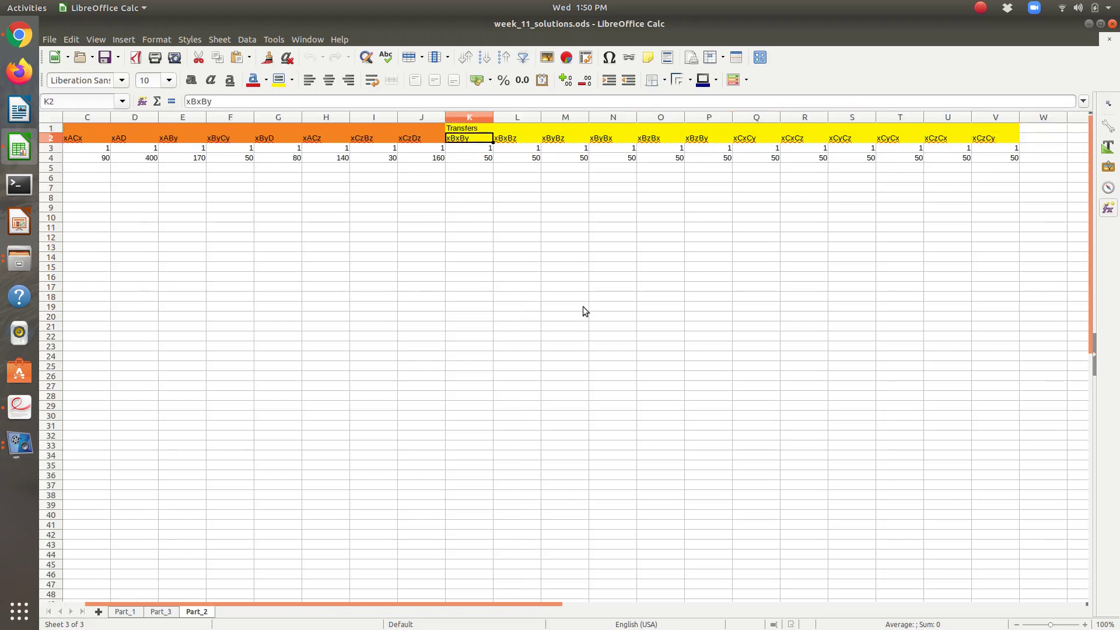
pyautogui.press('Left')
pyautogui.press('Left')
pyautogui.press('Left')
pyautogui.press('Left')
pyautogui.press('Left')
pyautogui.press('Left')
pyautogui.press('Left')
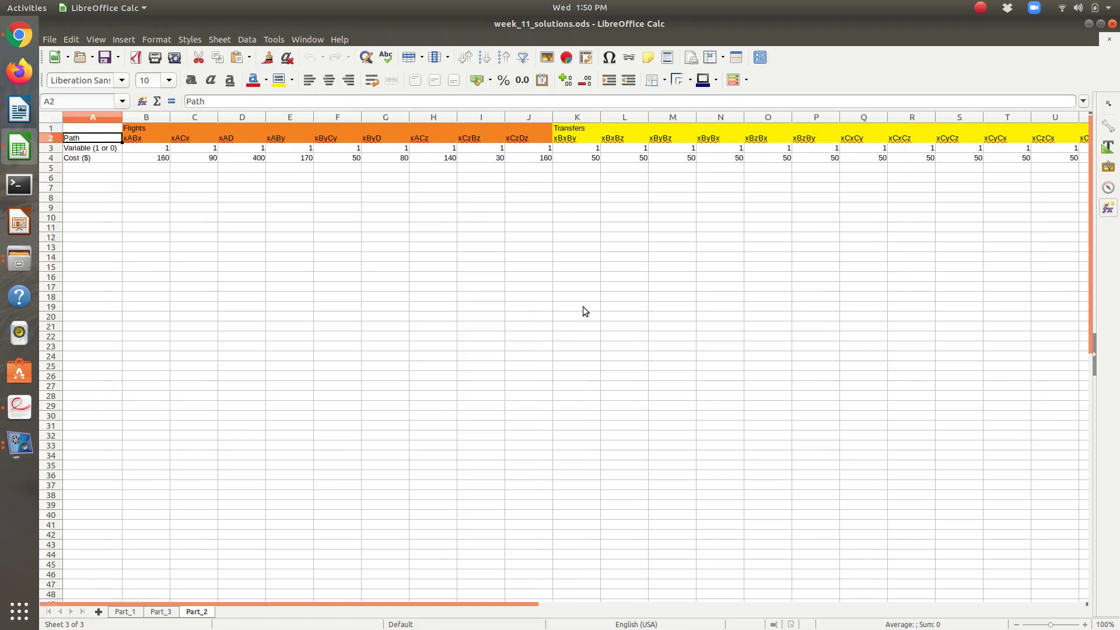
# Examine the Variable (1 or 0) entries for all flights and transfers across row 3.
pyautogui.press('Down')
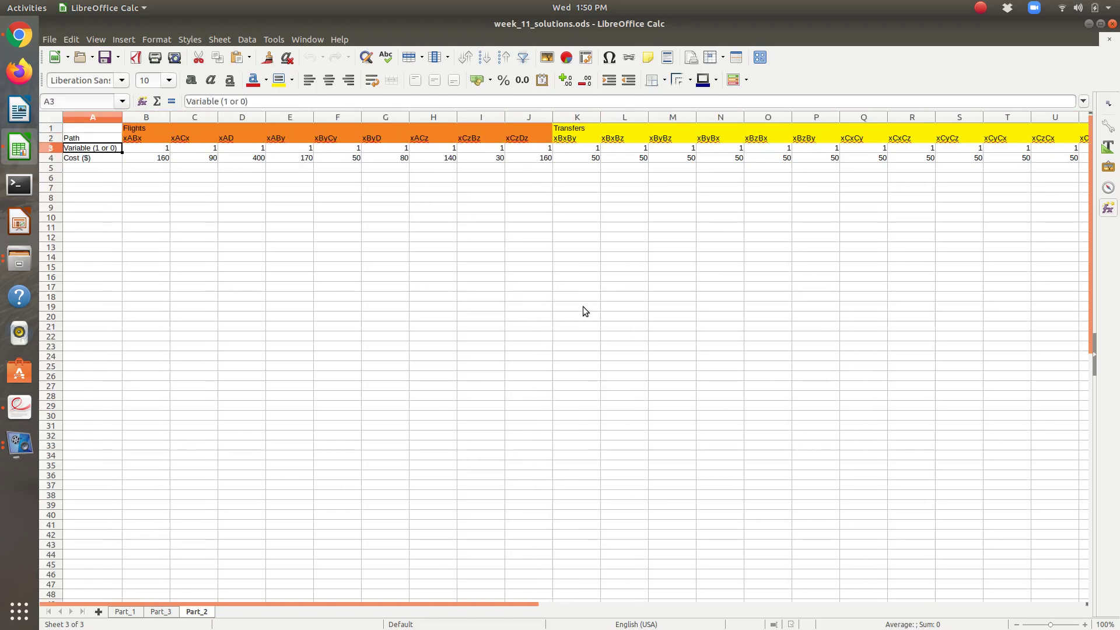
pyautogui.press('Right')
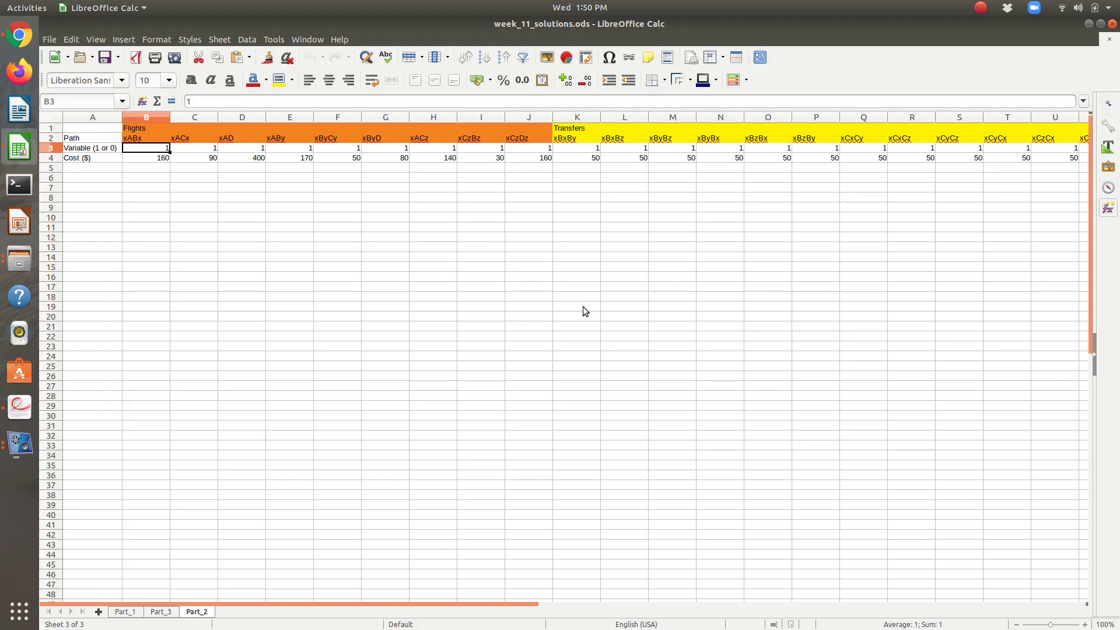
pyautogui.press('Right')
pyautogui.press('Right')
pyautogui.press('Right')
pyautogui.press('Right')
pyautogui.press('Right')
pyautogui.press('Right')
pyautogui.press('Right')
pyautogui.press('Right')
pyautogui.press('Right')
pyautogui.press('Right')
pyautogui.press('Right')
pyautogui.press('Right')
pyautogui.press('Right')
pyautogui.press('Right')
pyautogui.press('Right')
pyautogui.press('Right')
pyautogui.press('Right')
pyautogui.press('Right')
pyautogui.press('Right')
pyautogui.press('Right')
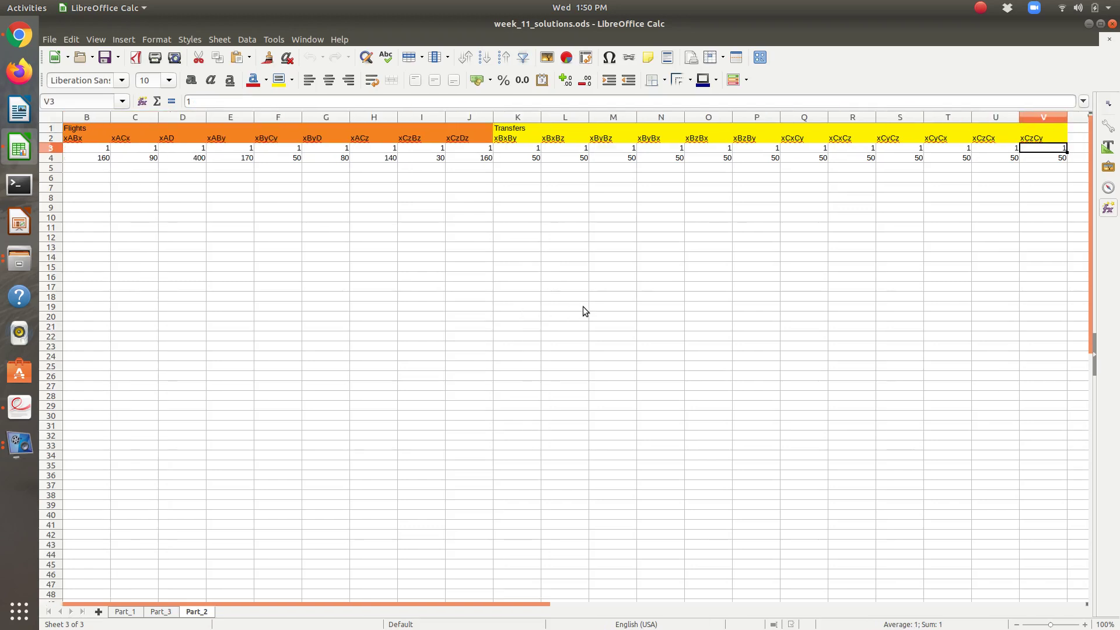
pyautogui.press('Left')
pyautogui.press('Left')
pyautogui.press('Left')
pyautogui.press('Left')
pyautogui.press('Left')
pyautogui.press('Left')
pyautogui.press('Left')
pyautogui.press('Left')
pyautogui.press('Left')
pyautogui.press('Left')
pyautogui.press('Left')
pyautogui.press('Left')
pyautogui.press('Left')
pyautogui.press('Left')
pyautogui.press('Left')
pyautogui.press('Left')
pyautogui.press('Left')
pyautogui.press('Left')
pyautogui.press('Left')
pyautogui.press('Left')
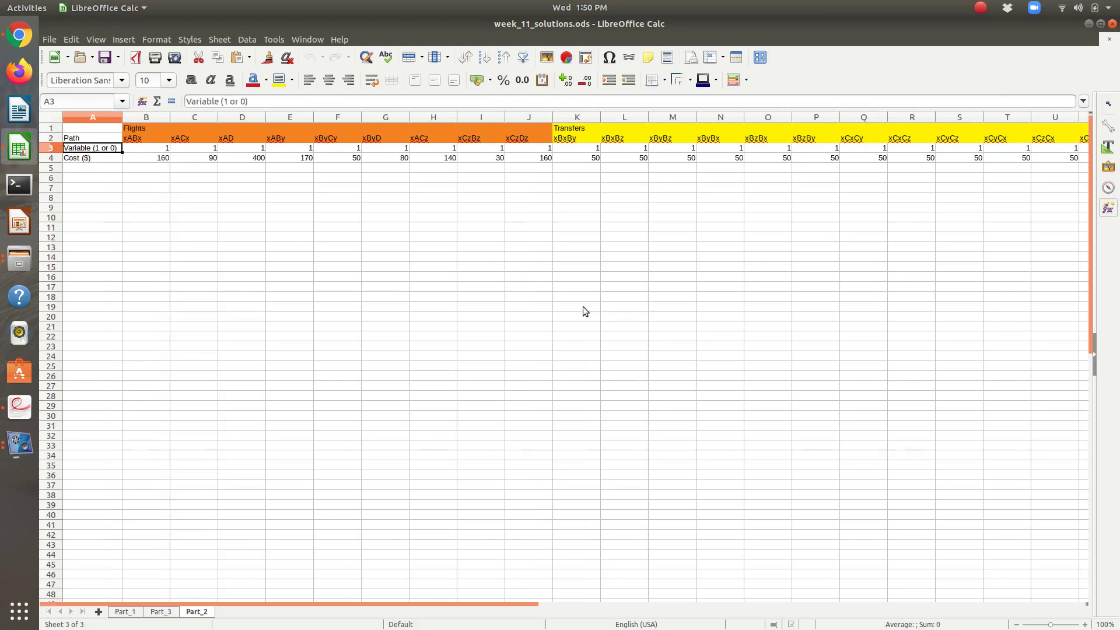
# Examine the cost entries for all flights and transfers across row 4.
pyautogui.press('Right')
pyautogui.press('Down')
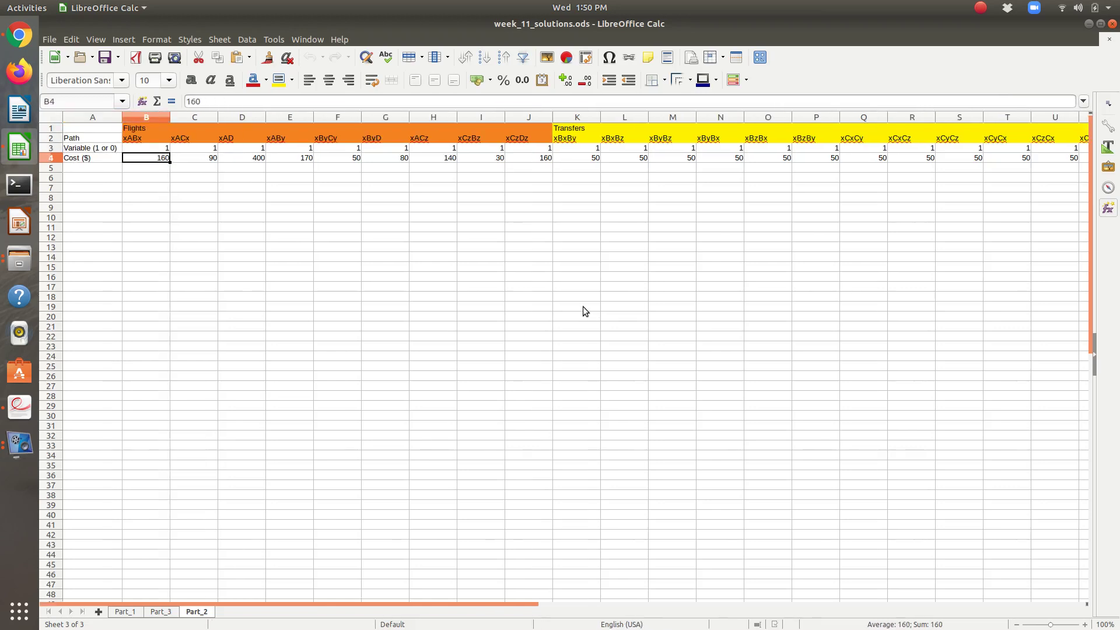
pyautogui.press('Right')
pyautogui.press('Right')
pyautogui.press('Right')
pyautogui.press('Right')
pyautogui.press('Right')
pyautogui.press('Right')
pyautogui.press('Right')
pyautogui.press('Right')
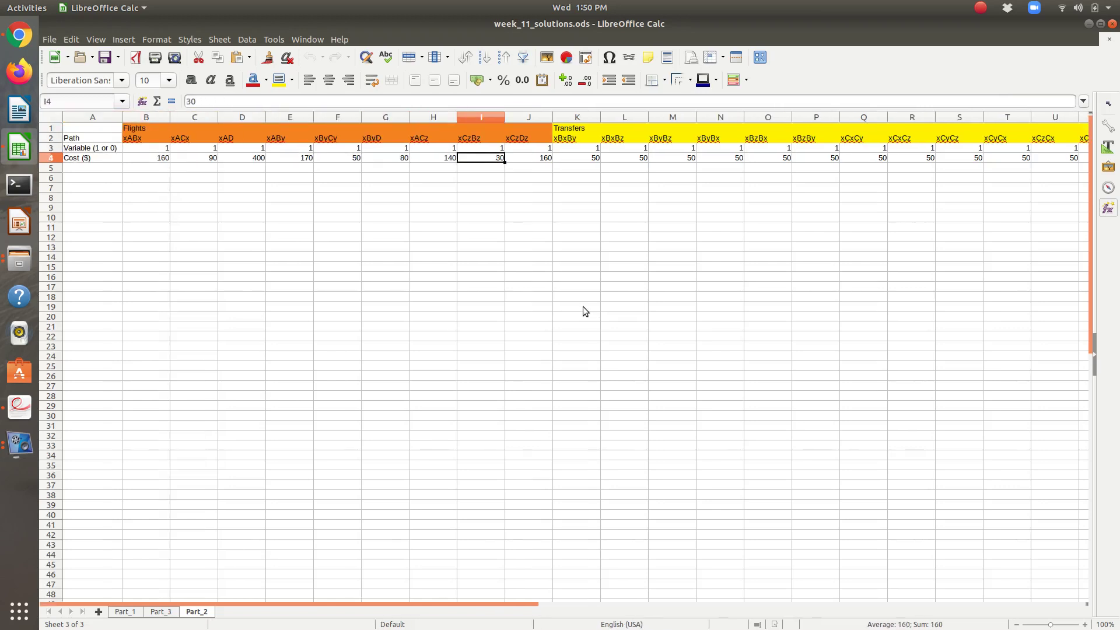
pyautogui.press('Right')
pyautogui.press('Right')
pyautogui.press('Right')
pyautogui.press('Right')
pyautogui.press('Right')
pyautogui.press('Right')
pyautogui.press('Right')
pyautogui.press('Right')
pyautogui.press('Right')
pyautogui.press('Right')
pyautogui.press('Right')
pyautogui.press('Right')
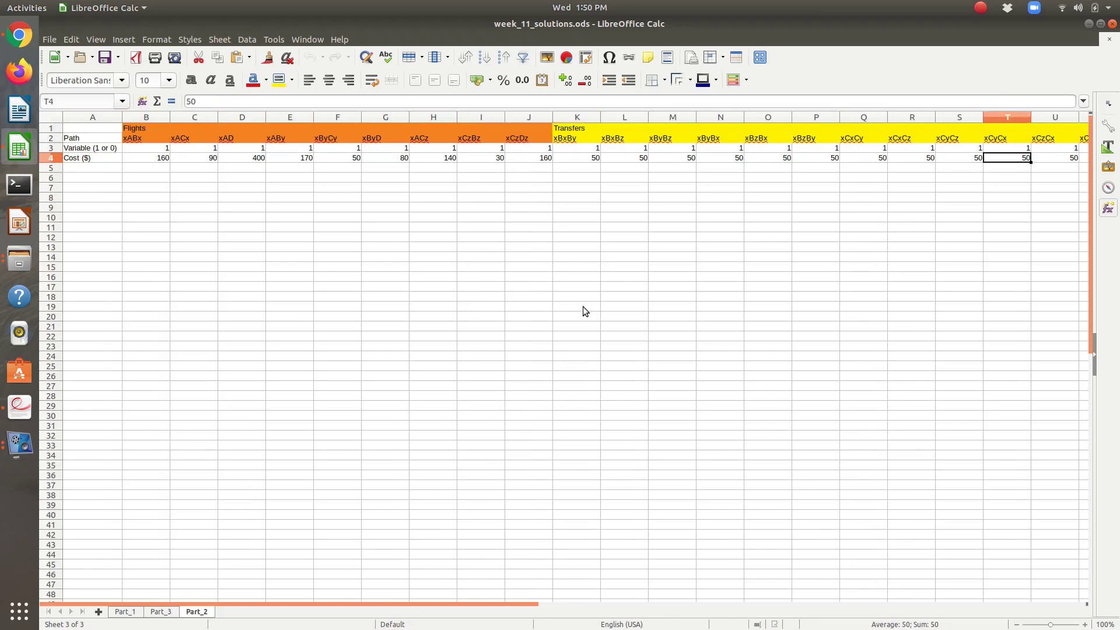
pyautogui.press('Left')
pyautogui.press('Left')
pyautogui.press('Left')
pyautogui.press('Left')
pyautogui.press('Left')
pyautogui.press('Left')
pyautogui.press('Left')
pyautogui.press('Left')
pyautogui.press('Left')
pyautogui.press('Left')
pyautogui.press('Left')
pyautogui.press('Left')
pyautogui.press('Left')
pyautogui.press('Left')
pyautogui.press('Left')
pyautogui.press('Left')
pyautogui.press('Left')
pyautogui.press('Left')
pyautogui.press('Left')
pyautogui.press('Left')
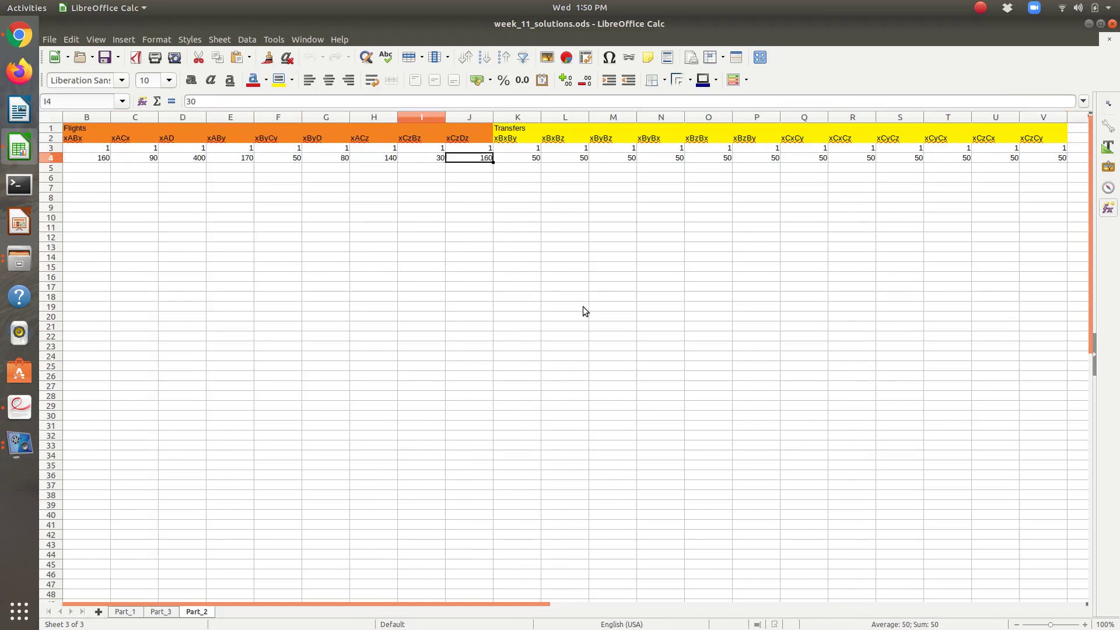
# Label cell A6 as Objective ($).
pyautogui.press('Down')
pyautogui.press('Down')
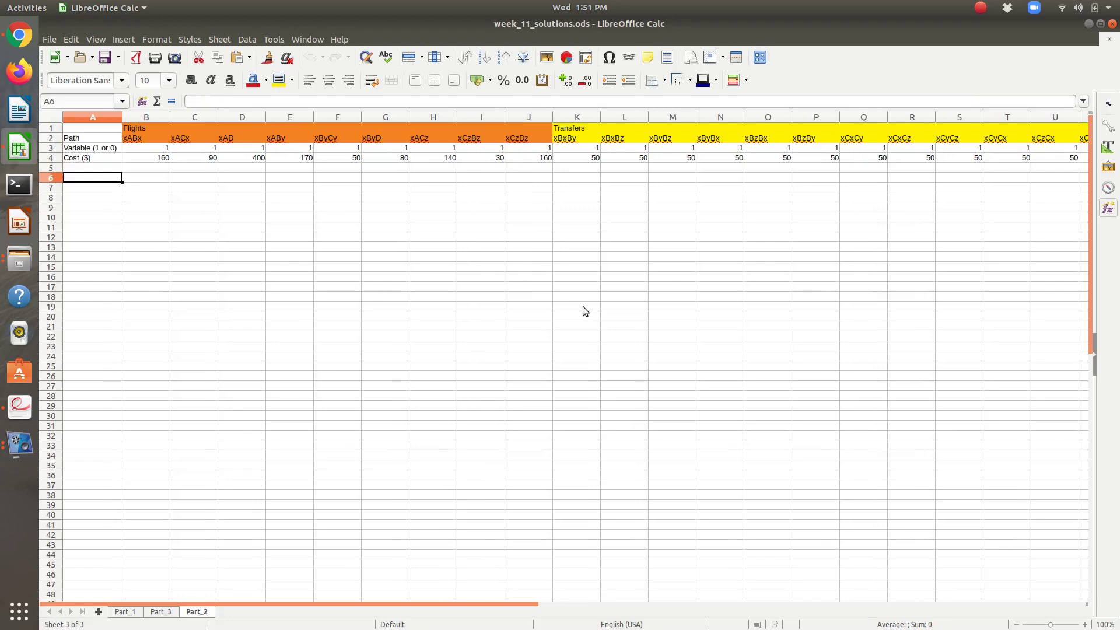
pyautogui.write('O')
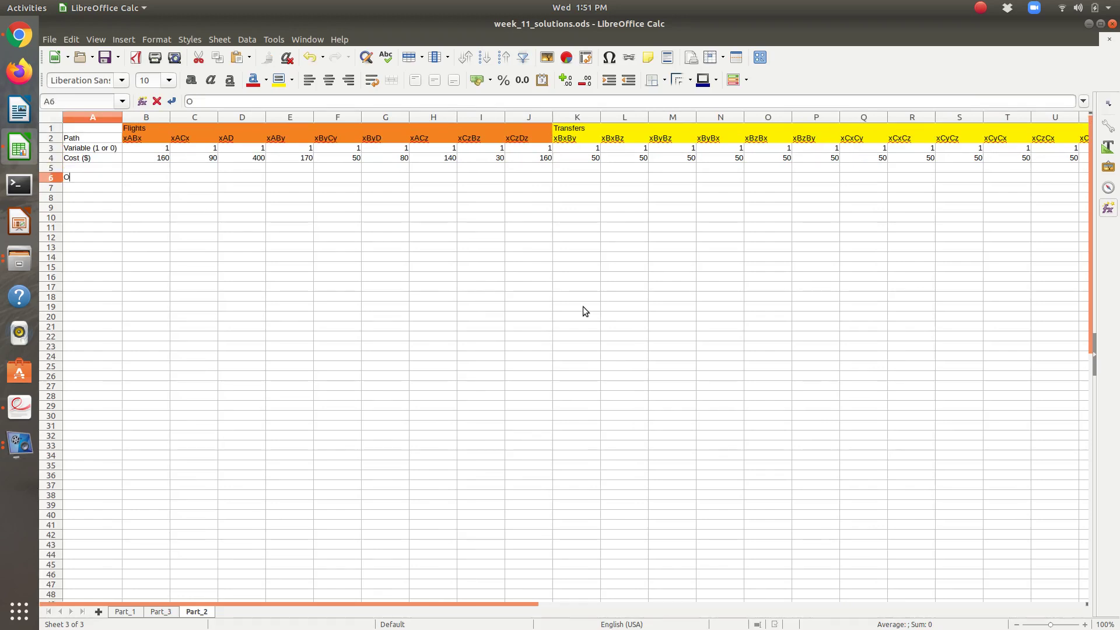
pyautogui.write('bjective ($)')
pyautogui.press('Tab')
# Calculate the objective in B6 with SUMPRODUCT of the variable row B3:V3 and the cost row B4:V4.
pyautogui.write('=')
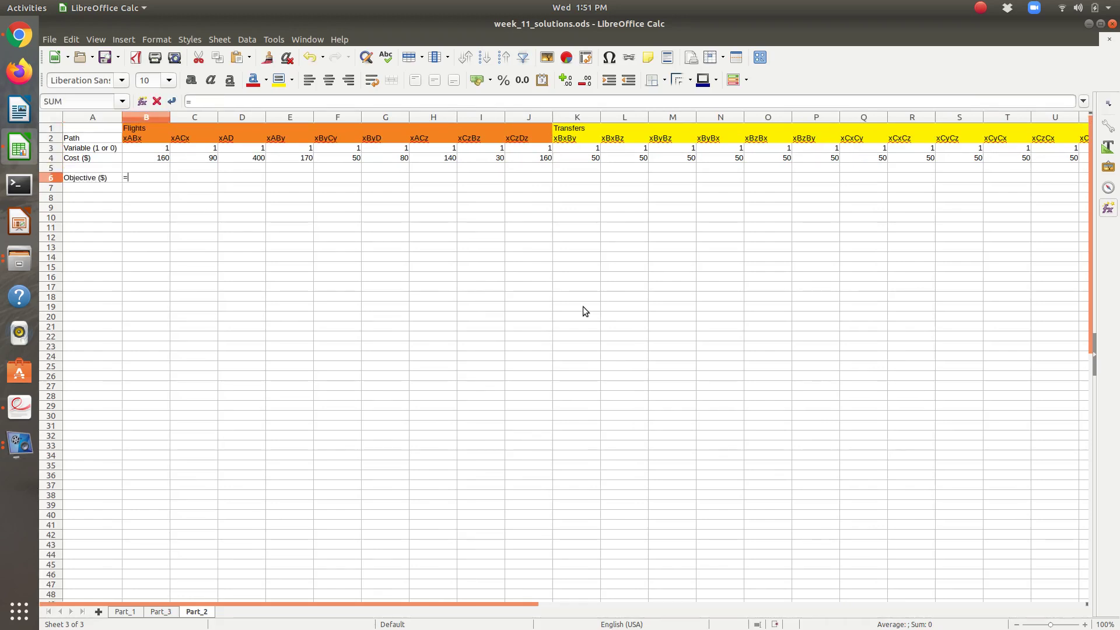
pyautogui.write('sumpro')
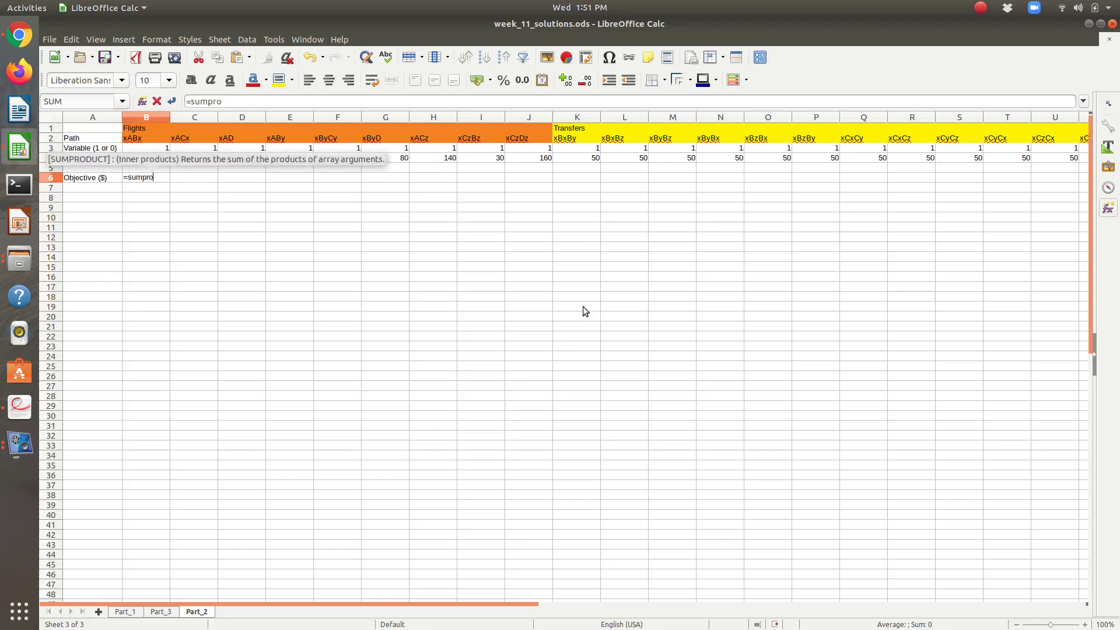
pyautogui.write('duct(')
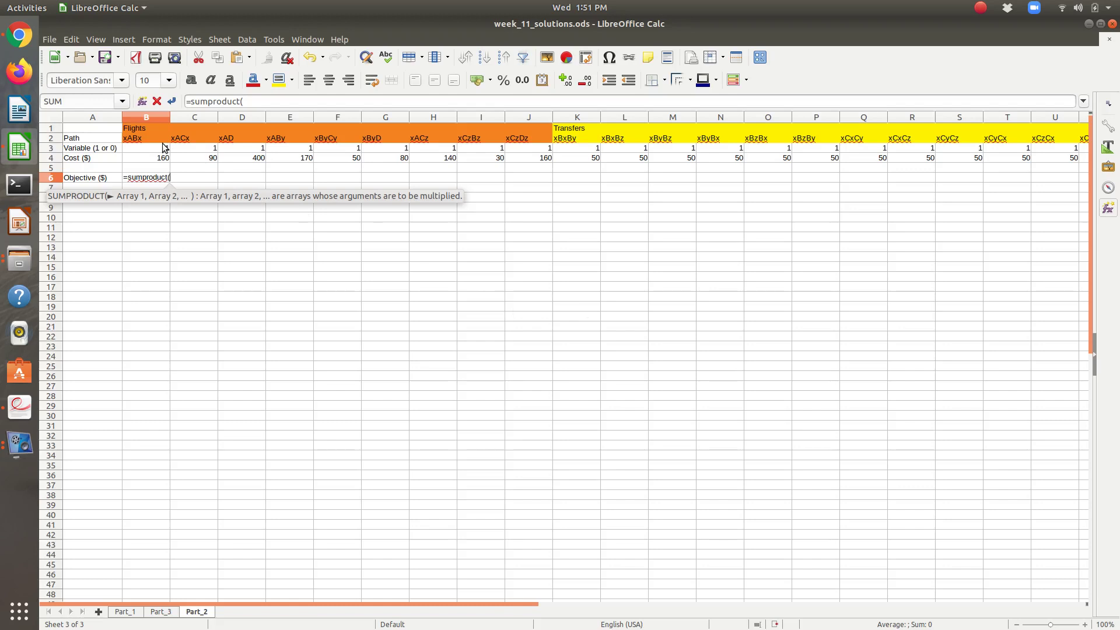
pyautogui.moveTo(164, 150); pyautogui.dragTo(956, 154)
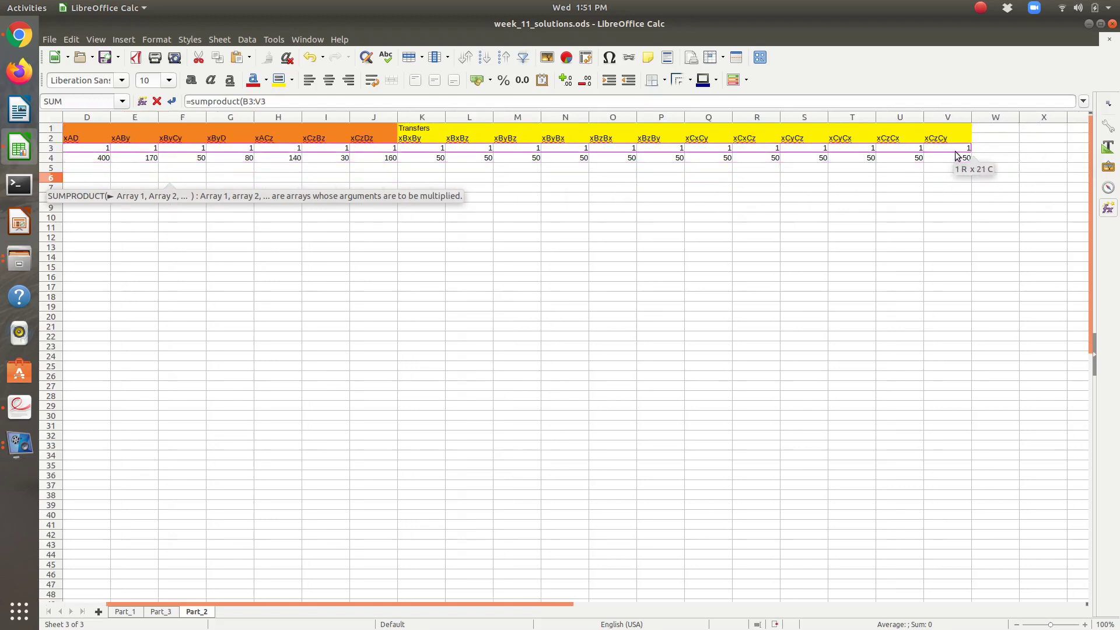
pyautogui.write(',')
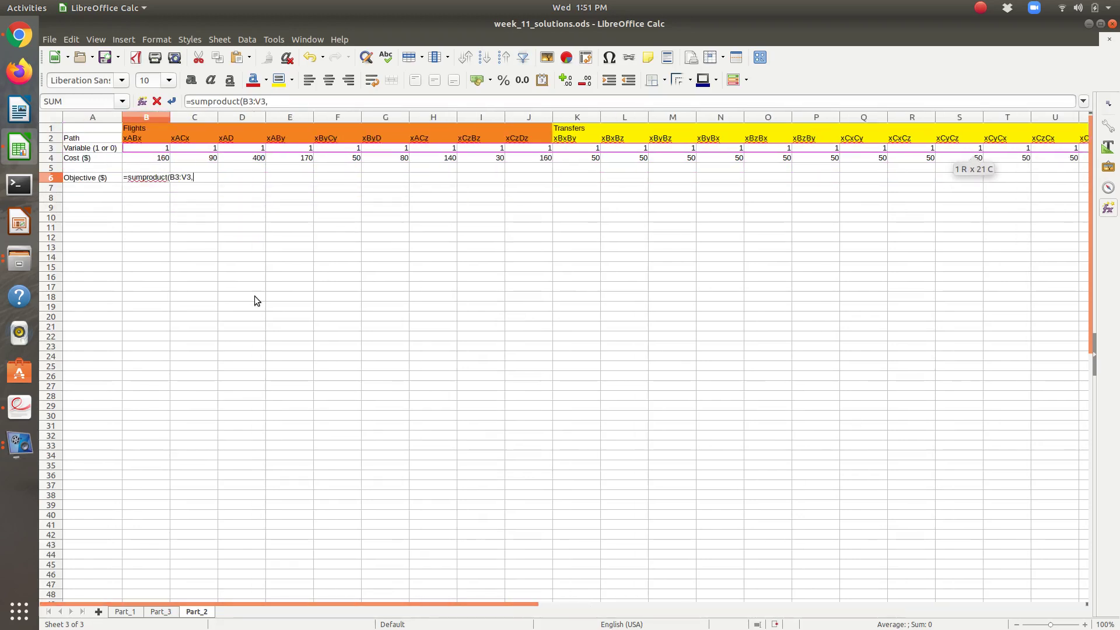
pyautogui.click(158, 163)
pyautogui.moveTo(158, 163); pyautogui.dragTo(968, 152)
pyautogui.press('Return')
pyautogui.press('Up')
pyautogui.press('Down')
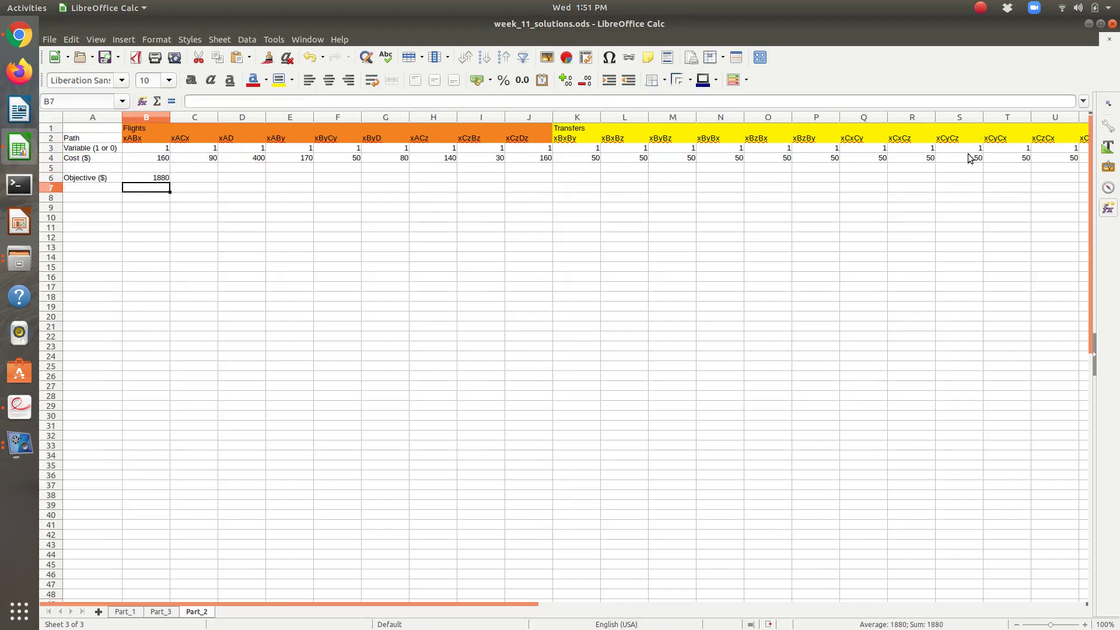
# Label cell A8 as Constraints.
pyautogui.press('Down')
pyautogui.press('Left')
pyautogui.write('Constrain')
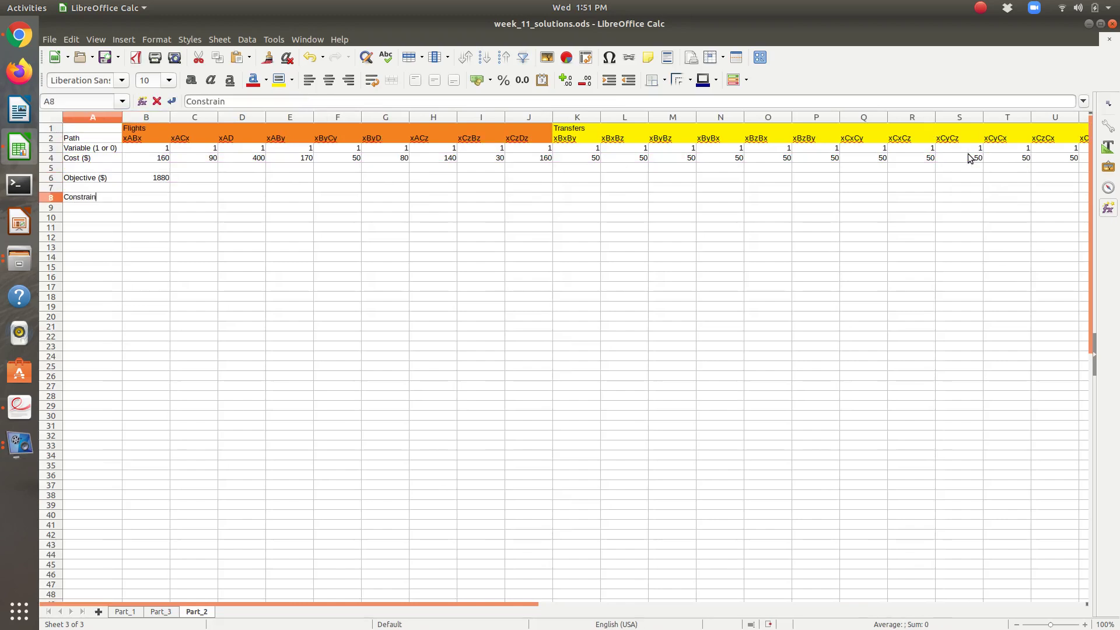
pyautogui.press('Return')
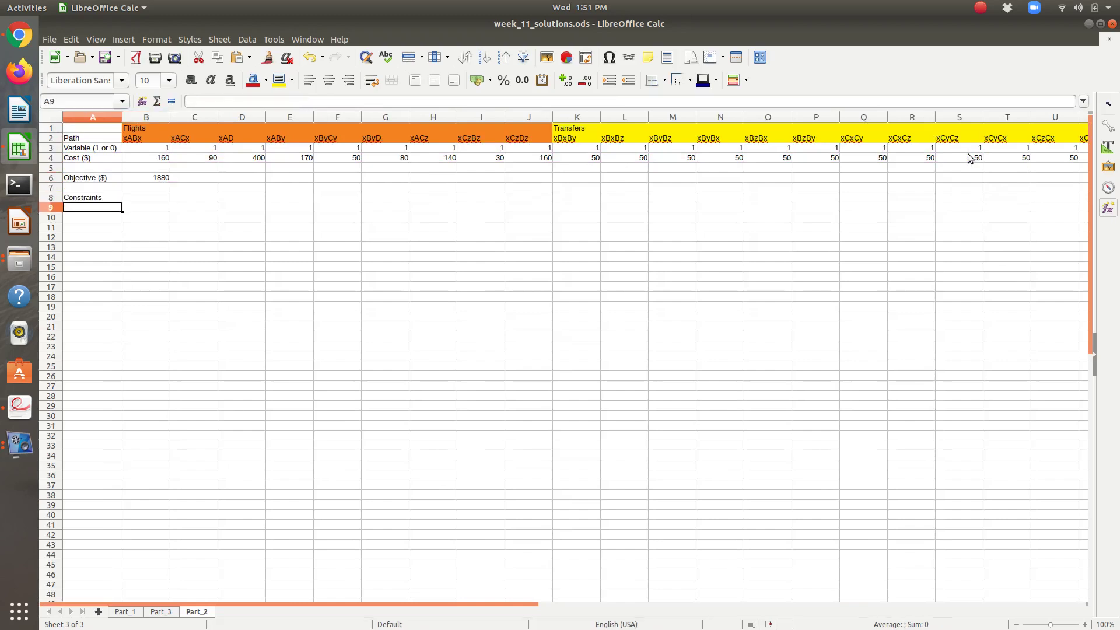
# Check the node balances in the PDF notes, then list the nodes A, Bx, By, Bz, Cx, Cy, Cz and D in A9:A16.
pyautogui.hotkey('alt', 'Tab')
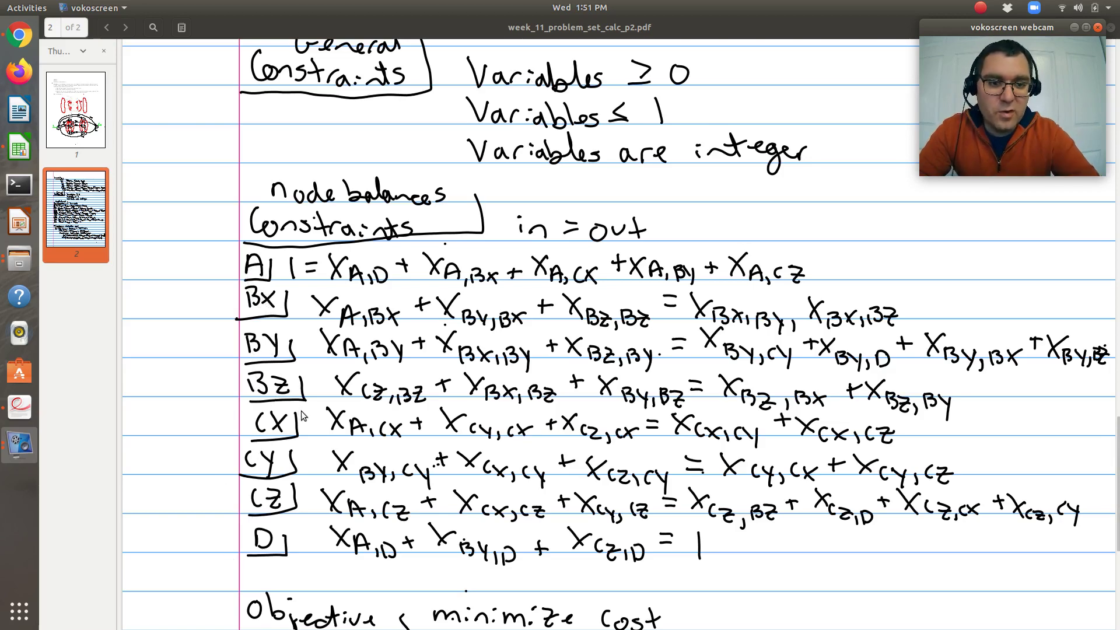
pyautogui.hotkey('alt', 'Tab')
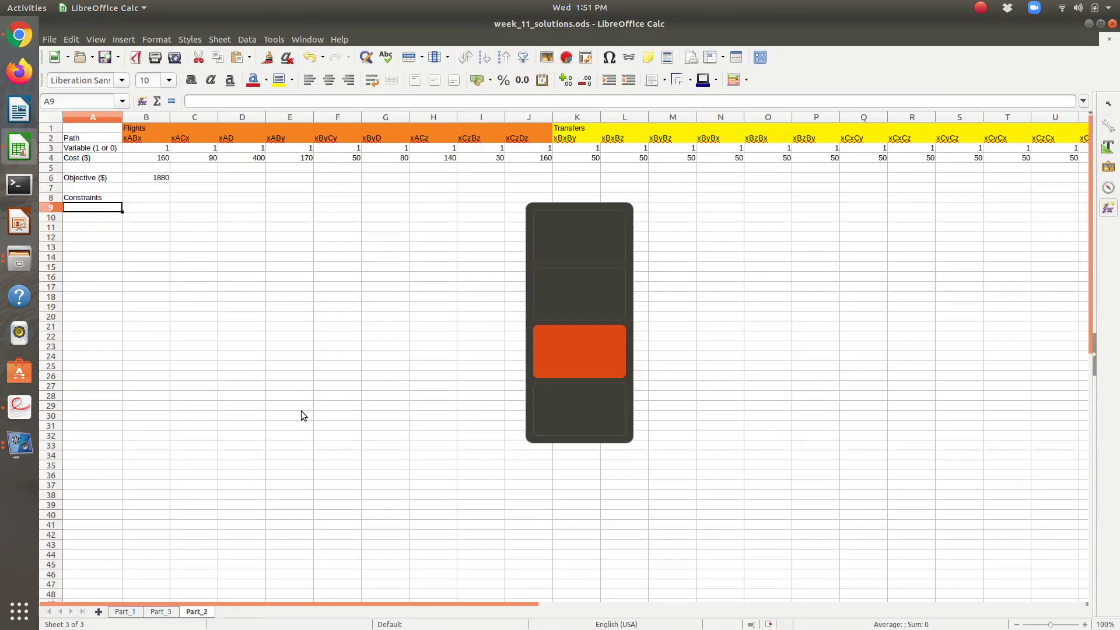
pyautogui.write('A')
pyautogui.press('Return')
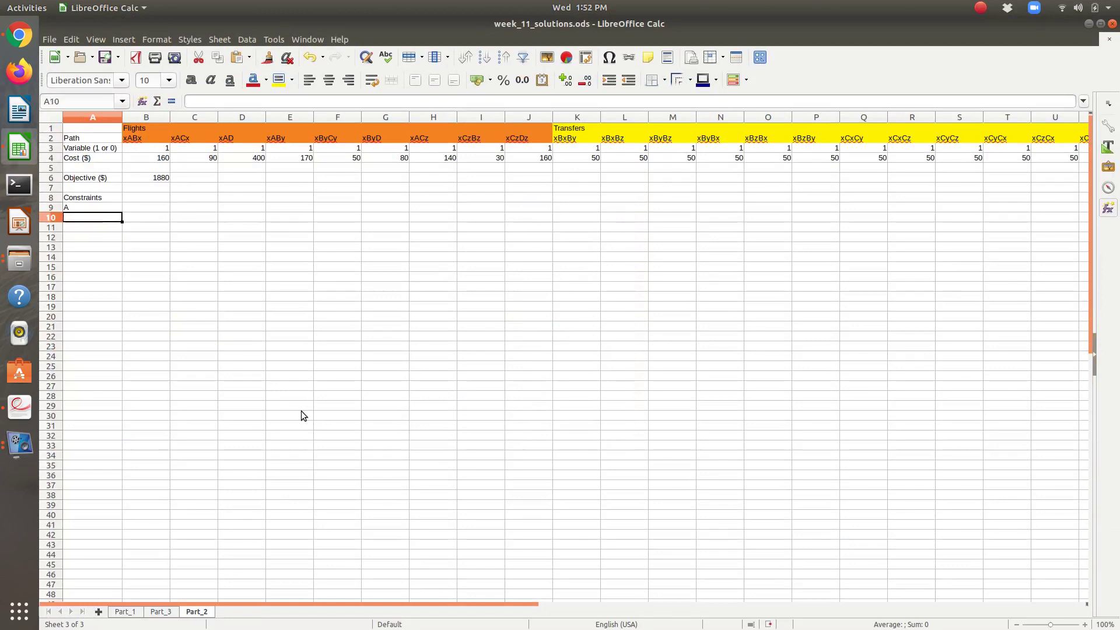
pyautogui.write('Bx')
pyautogui.press('Return')
pyautogui.write('By')
pyautogui.press('Return')
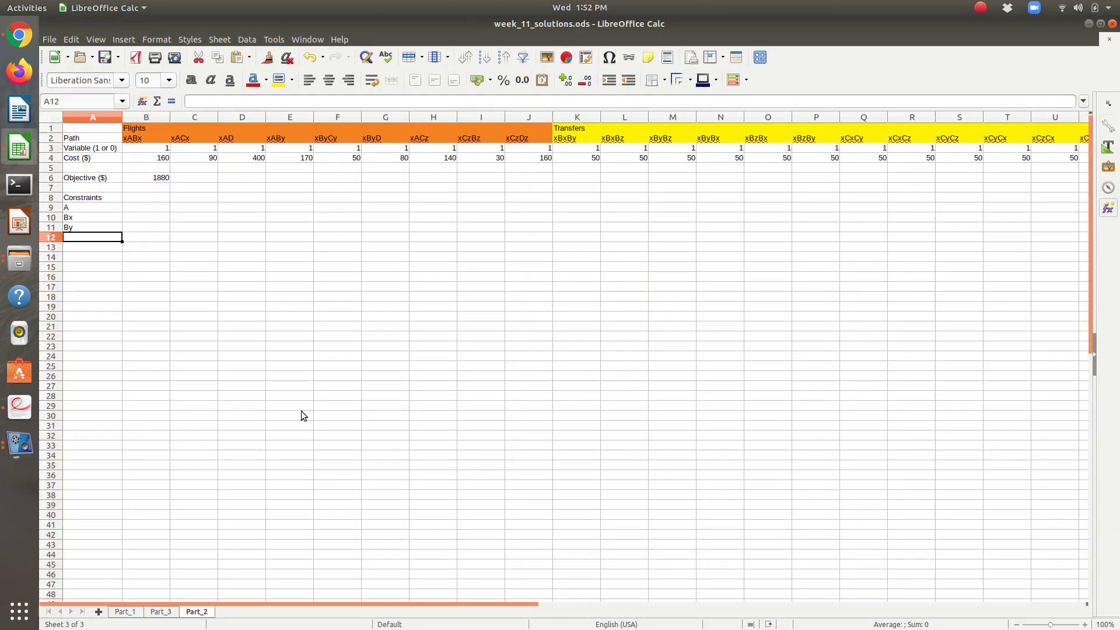
pyautogui.write('Bz')
pyautogui.press('Return')
pyautogui.write('Cx')
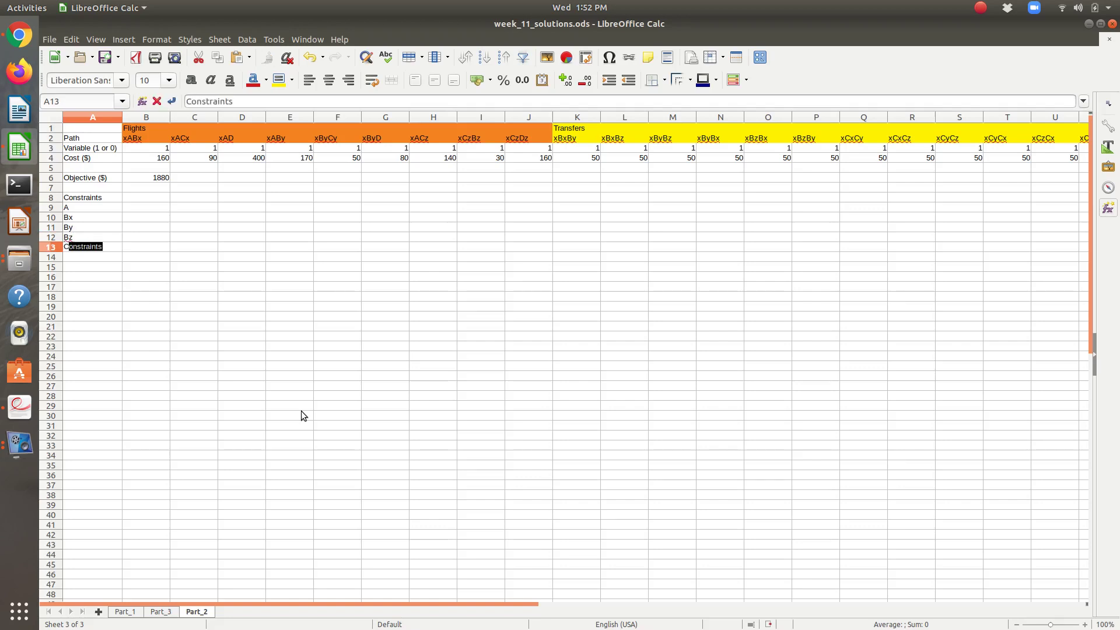
pyautogui.press('Return')
pyautogui.write('Cy')
pyautogui.press('Return')
pyautogui.write('Cz')
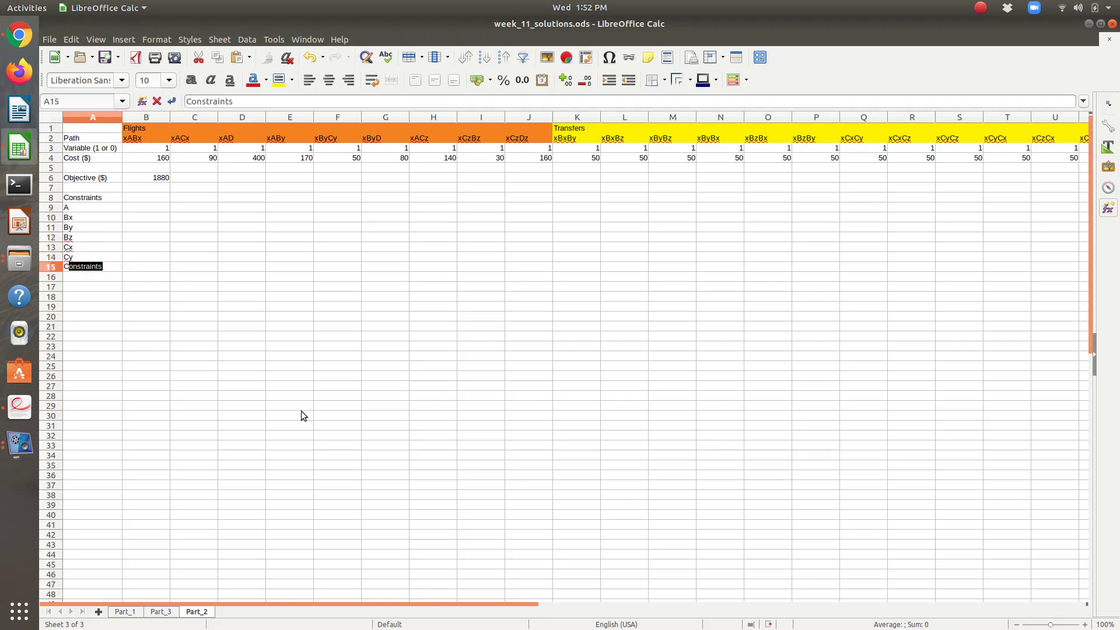
pyautogui.press('Return')
pyautogui.write('D')
# Add the column headings In in B8 and Out in C8 beside the Constraints label.
pyautogui.press('Tab')
pyautogui.press('Up')
pyautogui.press('Up')
pyautogui.press('Up')
pyautogui.press('Up')
pyautogui.press('Up')
pyautogui.press('Up')
pyautogui.press('Up')
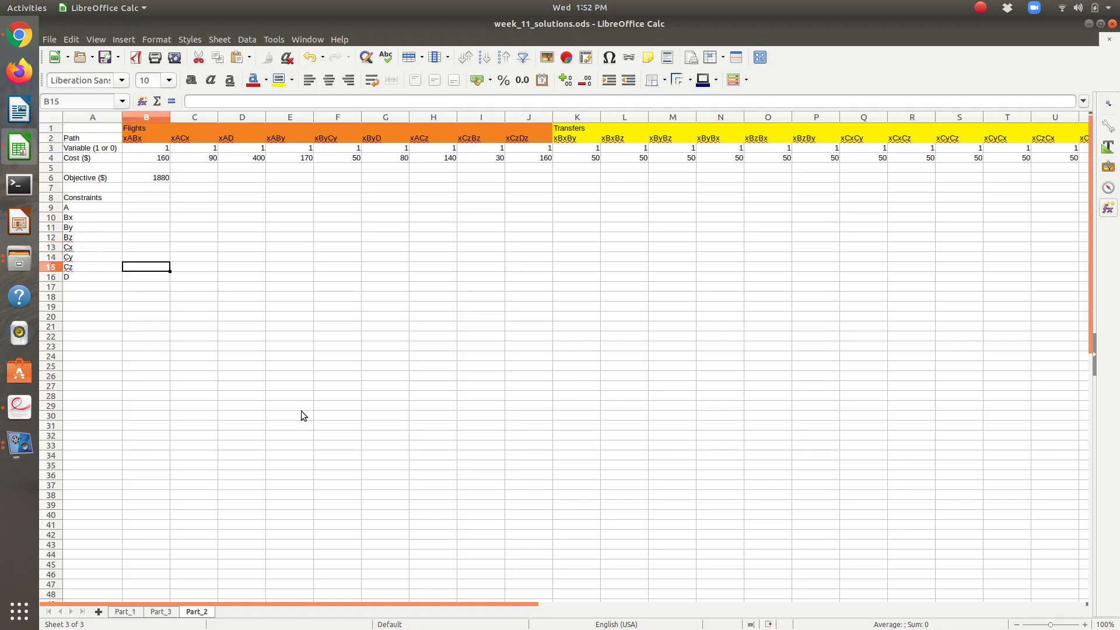
pyautogui.press('Up')
pyautogui.write('In')
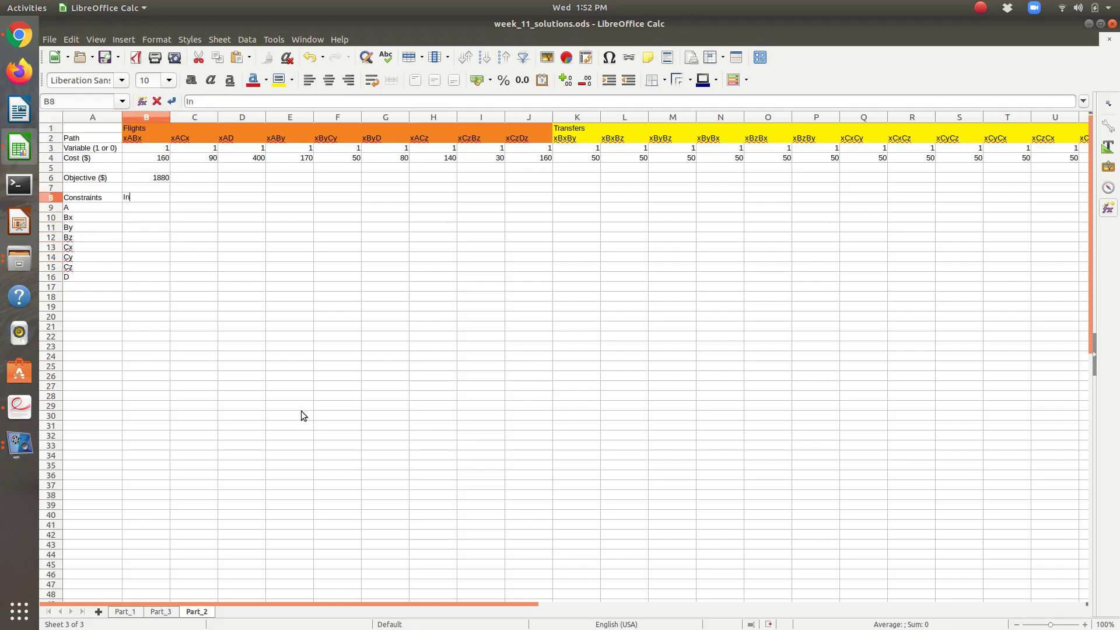
pyautogui.press('Tab')
pyautogui.write('Out')
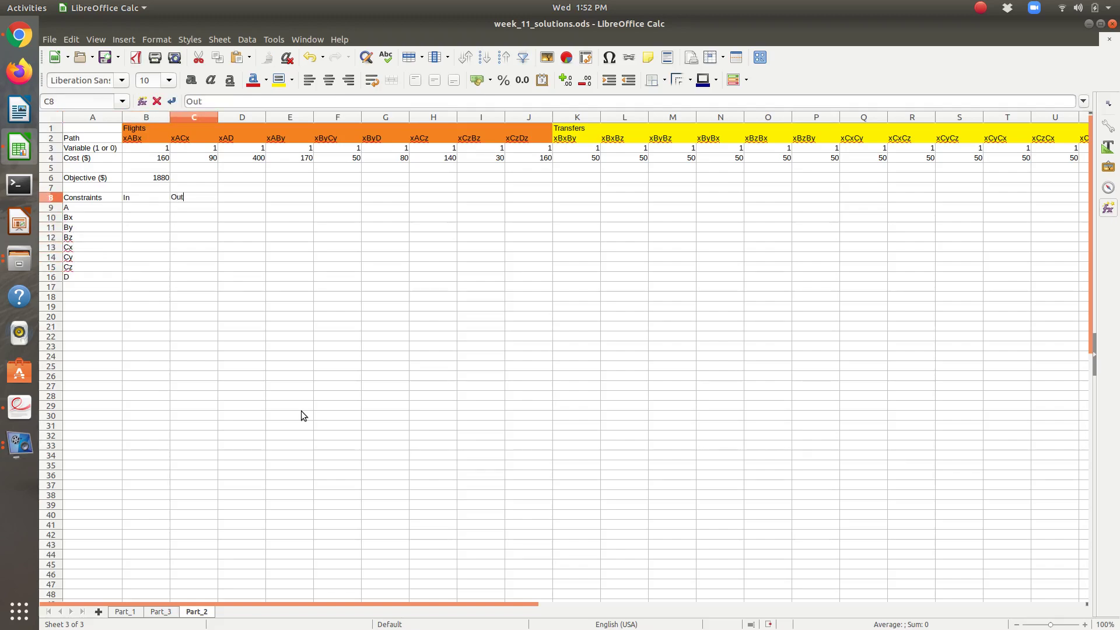
pyautogui.press('Return')
# Check the node A balance in the PDF notes and set its In value in B9 to 1.
pyautogui.hotkey('ctrl', 'alt', 'Up')
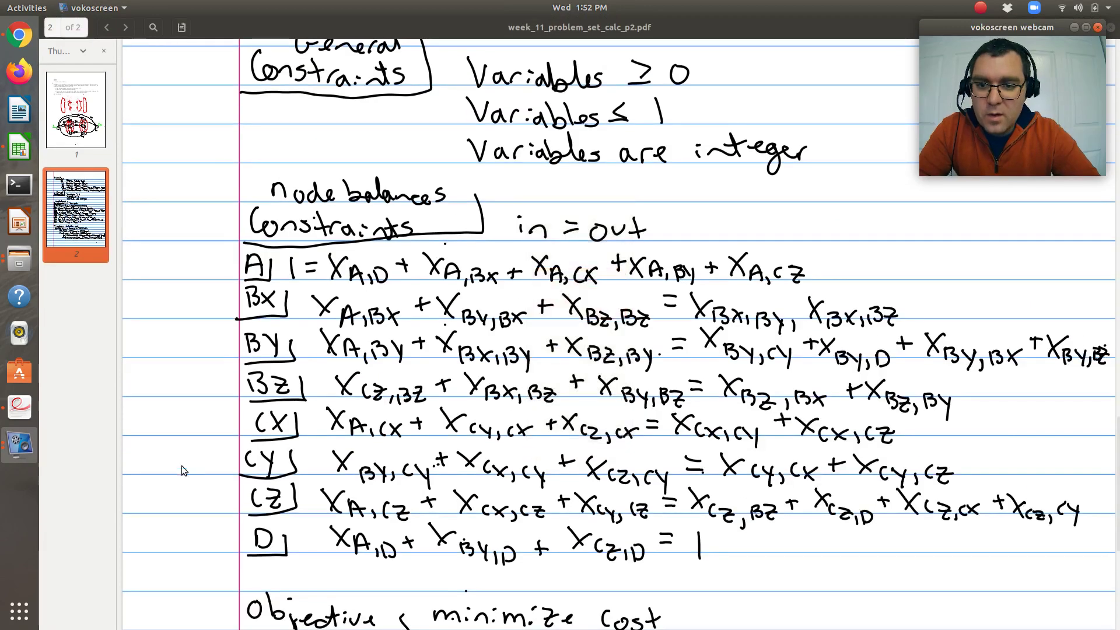
pyautogui.hotkey('ctrl', 'alt', 'Down')
pyautogui.write('0')
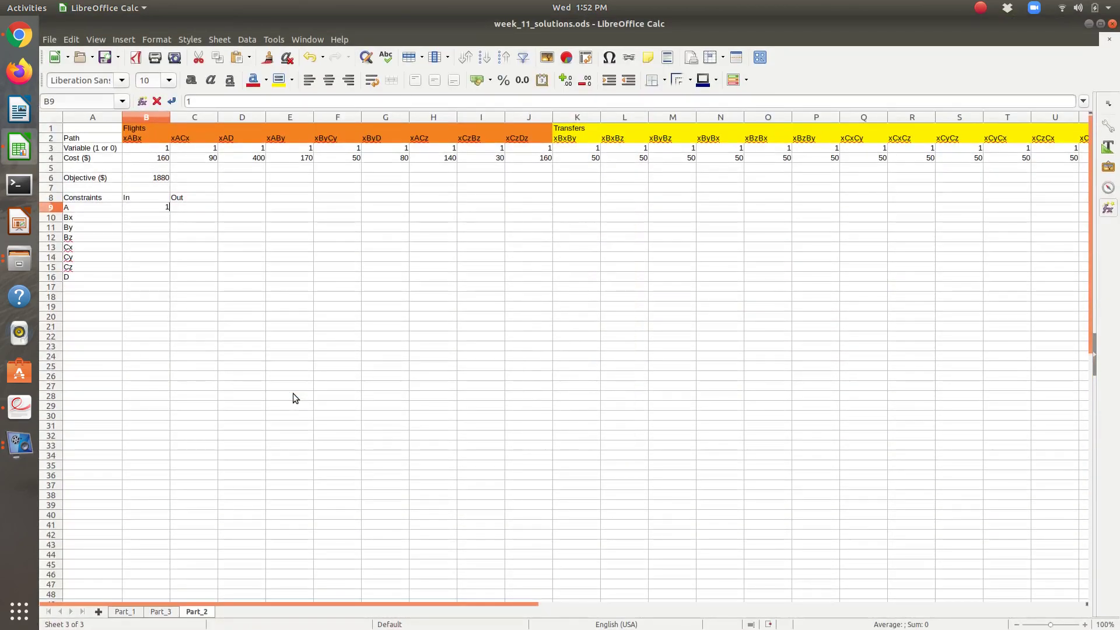
pyautogui.press('Tab')
# Calculate node A's Out value in C9 as =B3+C3+D3+E3+H3, following the balance equation in the PDF notes.
pyautogui.hotkey('ctrl', 'alt', 'Up')
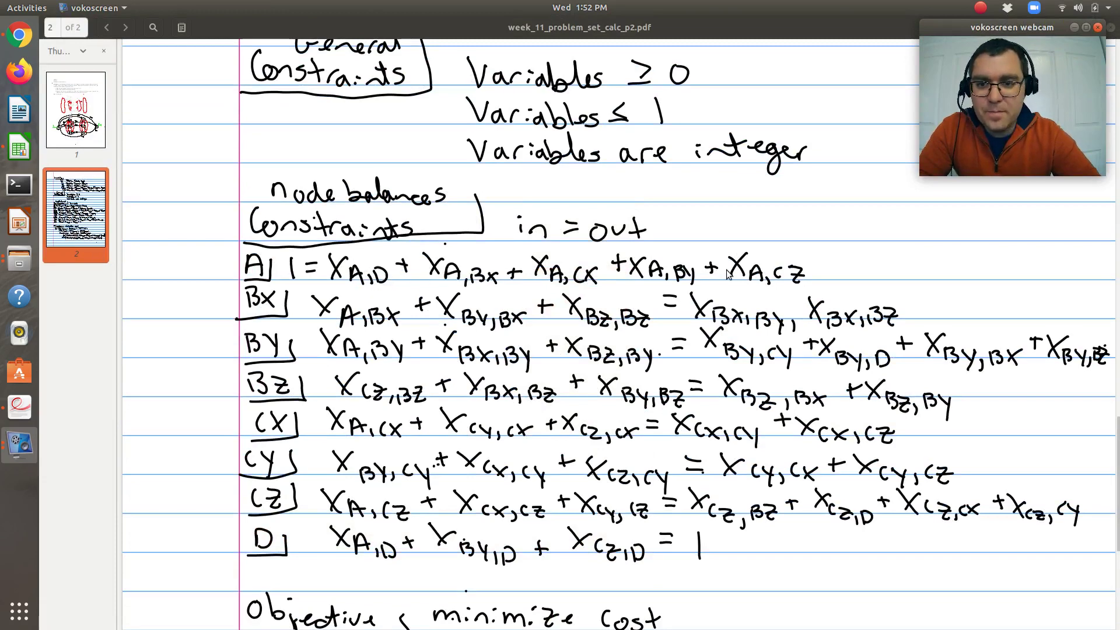
pyautogui.hotkey('ctrl', 'alt', 'Down')
pyautogui.write('=')
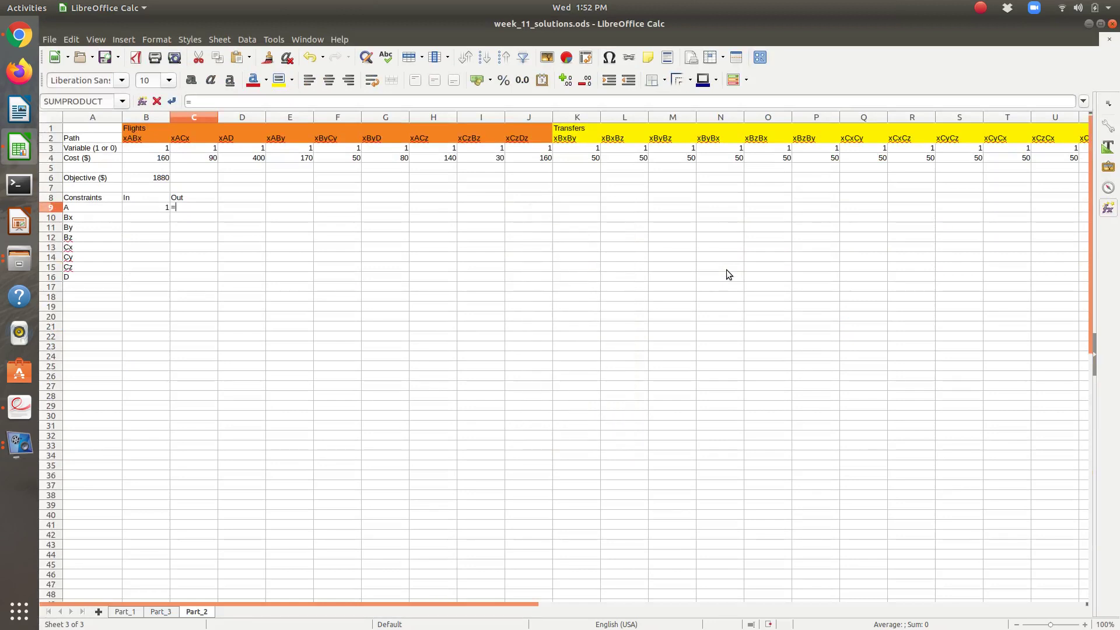
pyautogui.click(144, 148)
pyautogui.write('+')
pyautogui.click(187, 148)
pyautogui.write('+')
pyautogui.click(237, 147)
pyautogui.write('+')
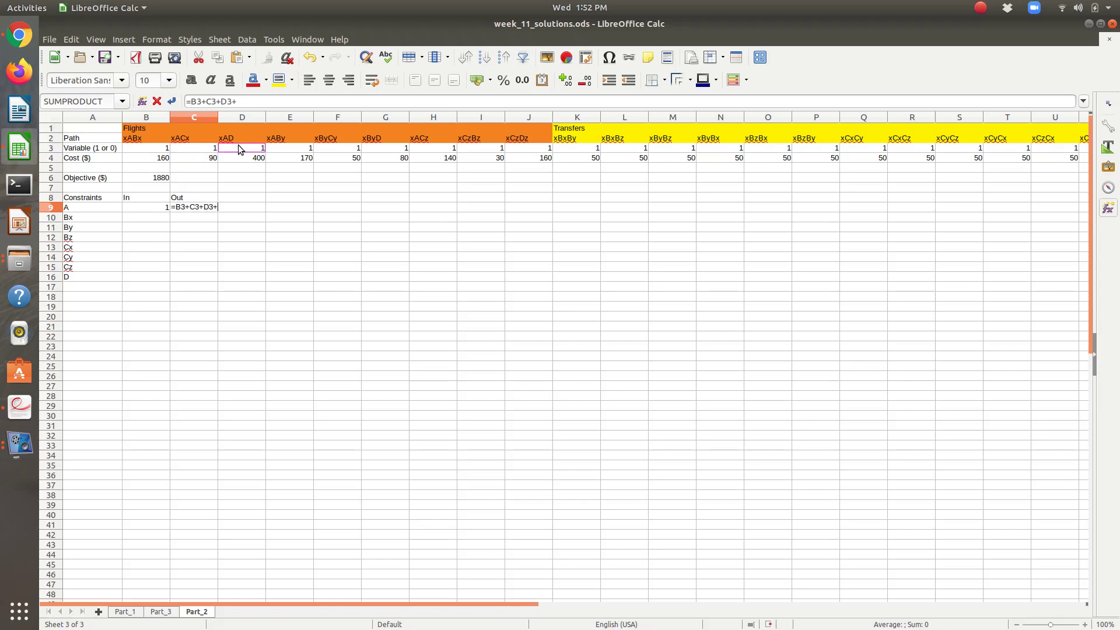
pyautogui.click(283, 151)
pyautogui.write('+')
pyautogui.click(433, 149)
pyautogui.press('Return')
# Calculate node Bx's In value in B10 as =B3+N3+O3, following the balance equation in the PDF notes.
pyautogui.press('Left')
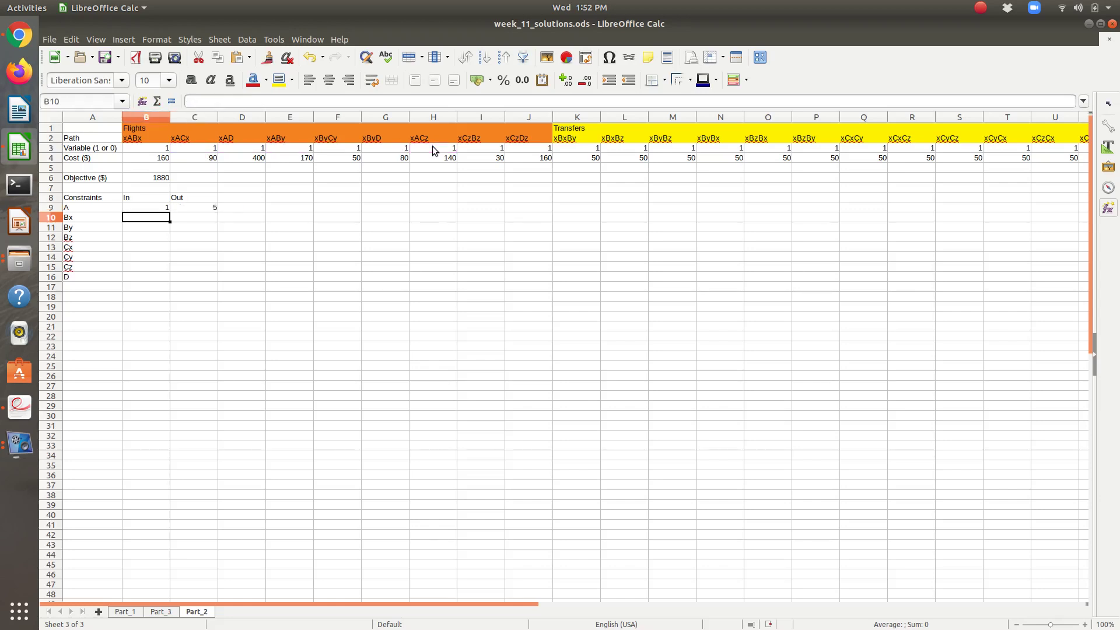
pyautogui.hotkey('ctrl', 'alt', 'Down')
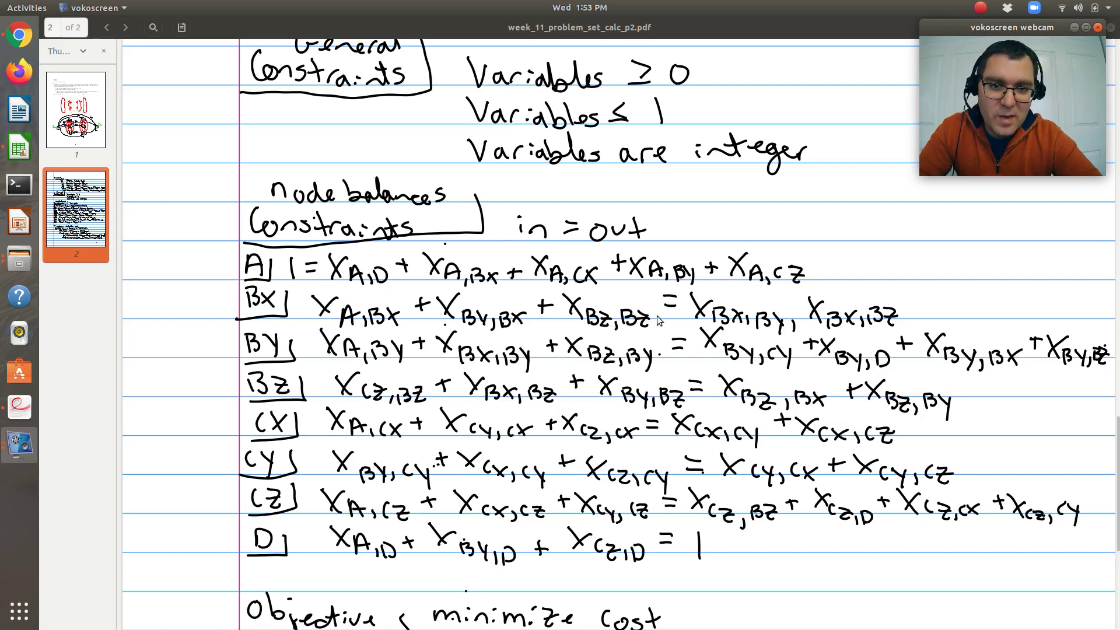
pyautogui.click(620, 340)
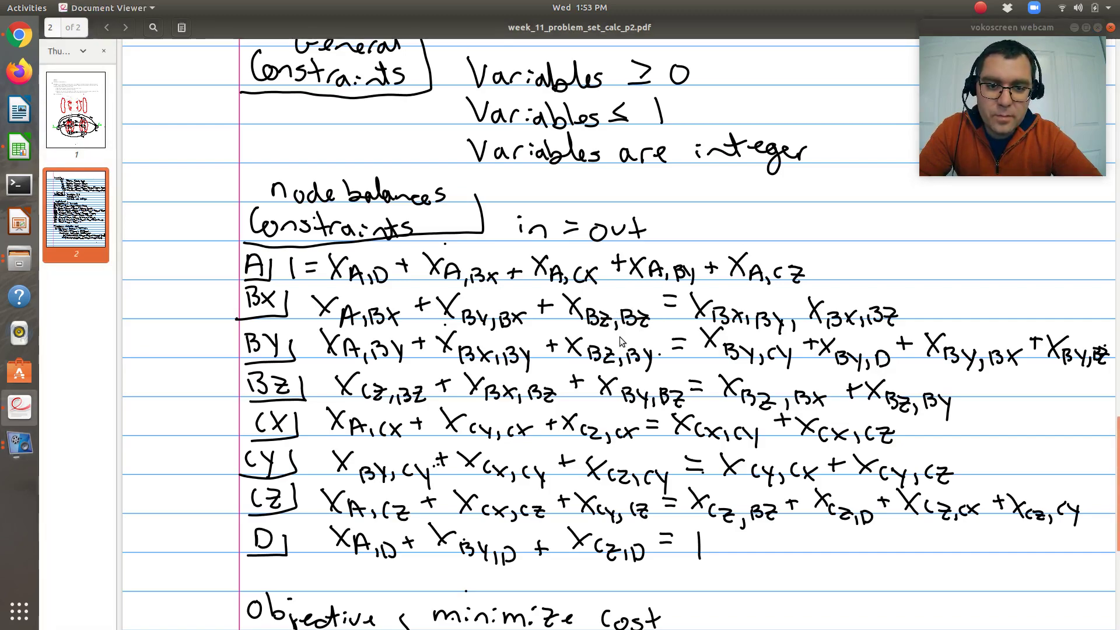
pyautogui.hotkey('alt', 'Tab')
pyautogui.hotkey('alt', 'Tab')
pyautogui.hotkey('alt', 'Tab')
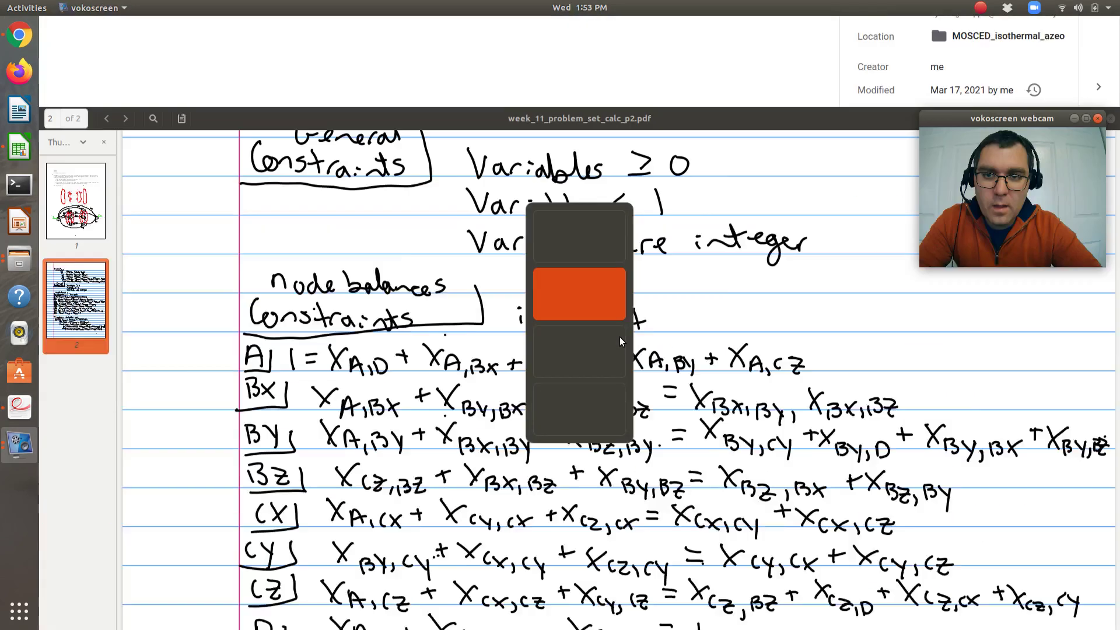
pyautogui.write('=')
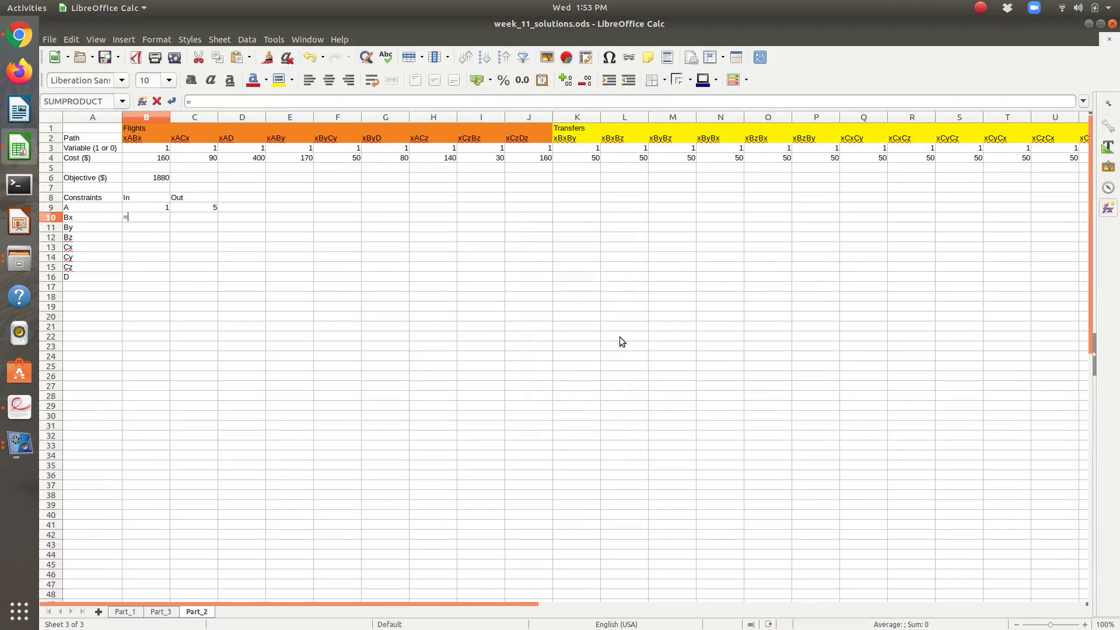
pyautogui.click(152, 159)
pyautogui.click(155, 150)
pyautogui.write('+')
pyautogui.click(709, 148)
pyautogui.write('+')
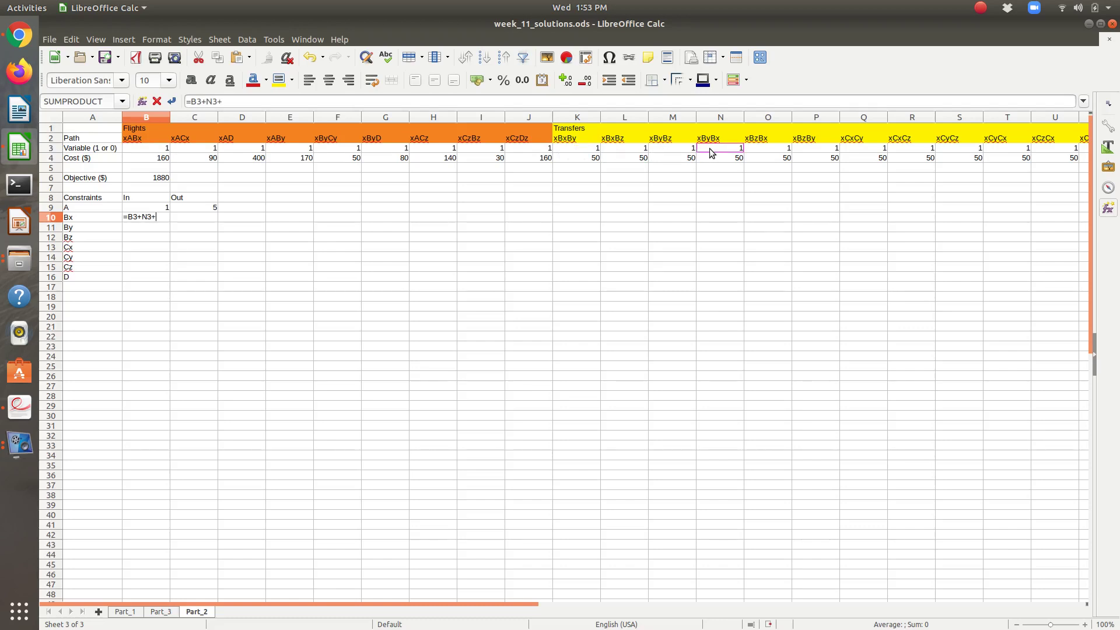
pyautogui.click(757, 149)
pyautogui.doubleClick(617, 614)
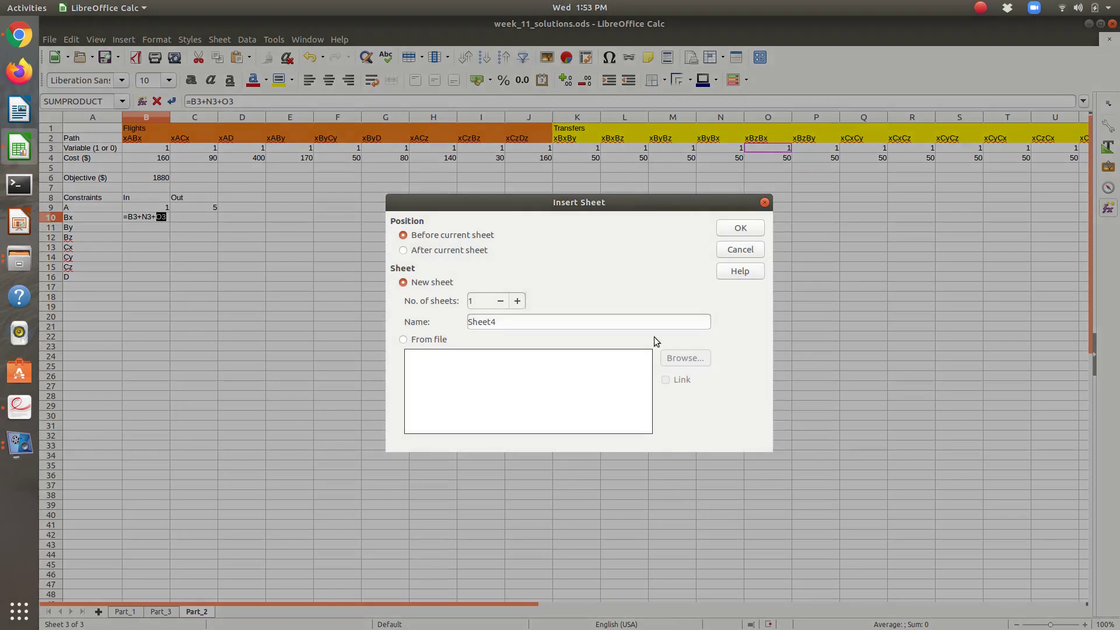
pyautogui.press('Escape')
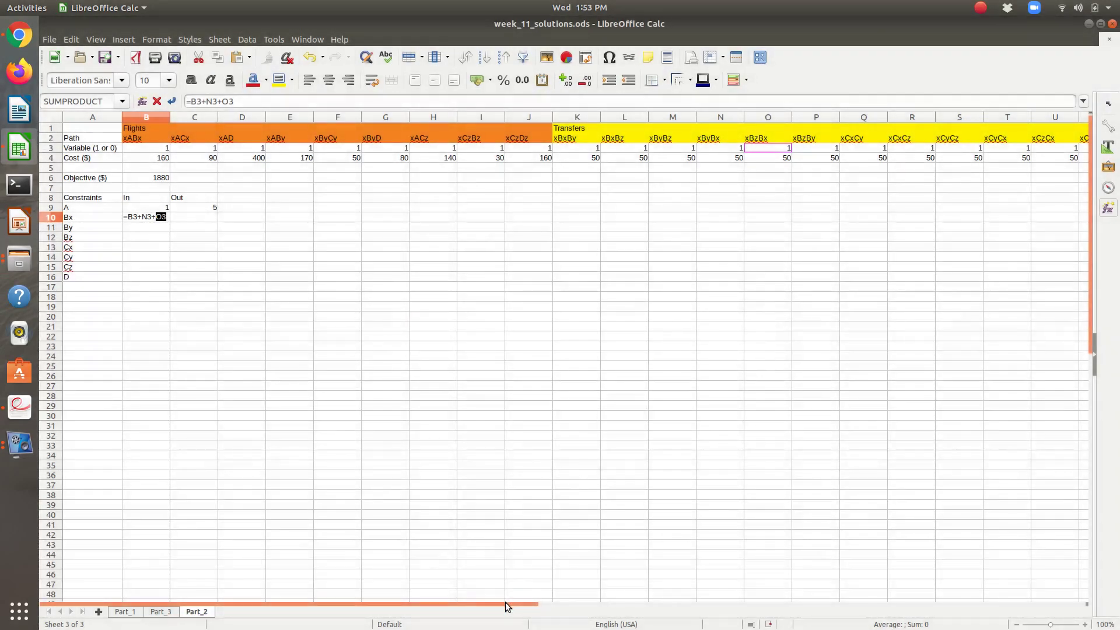
pyautogui.moveTo(505, 603); pyautogui.dragTo(629, 599)
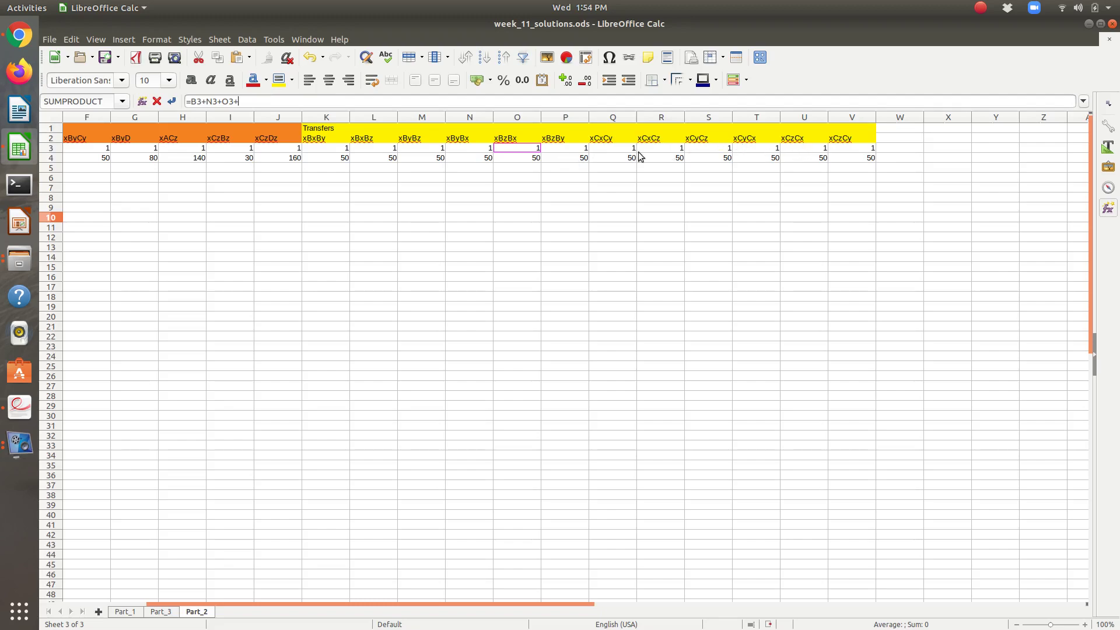
pyautogui.press('Return')
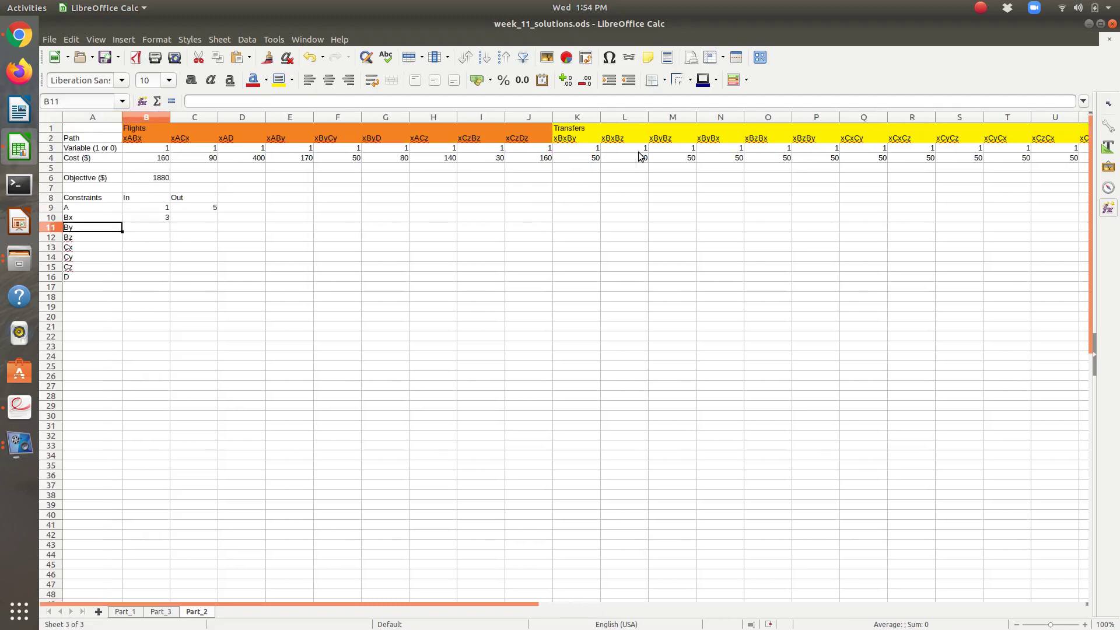
# Calculate node Bx's Out value in C10 as =K3+L3, following the balance equation in the PDF notes.
pyautogui.press('Right')
pyautogui.hotkey('alt', 'Tab')
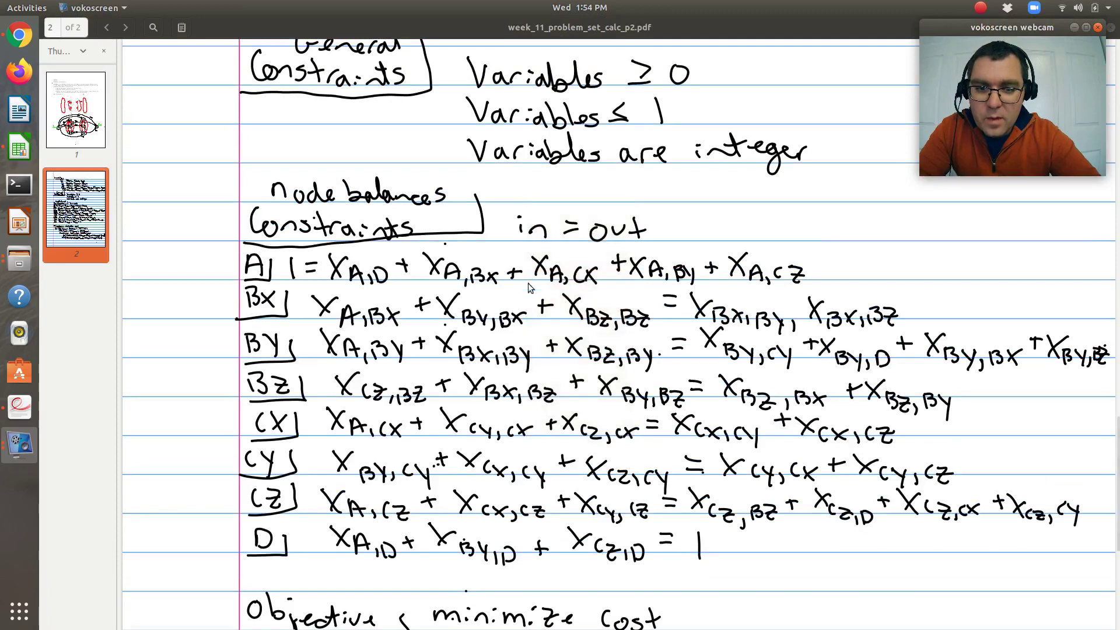
pyautogui.hotkey('alt', 'Tab')
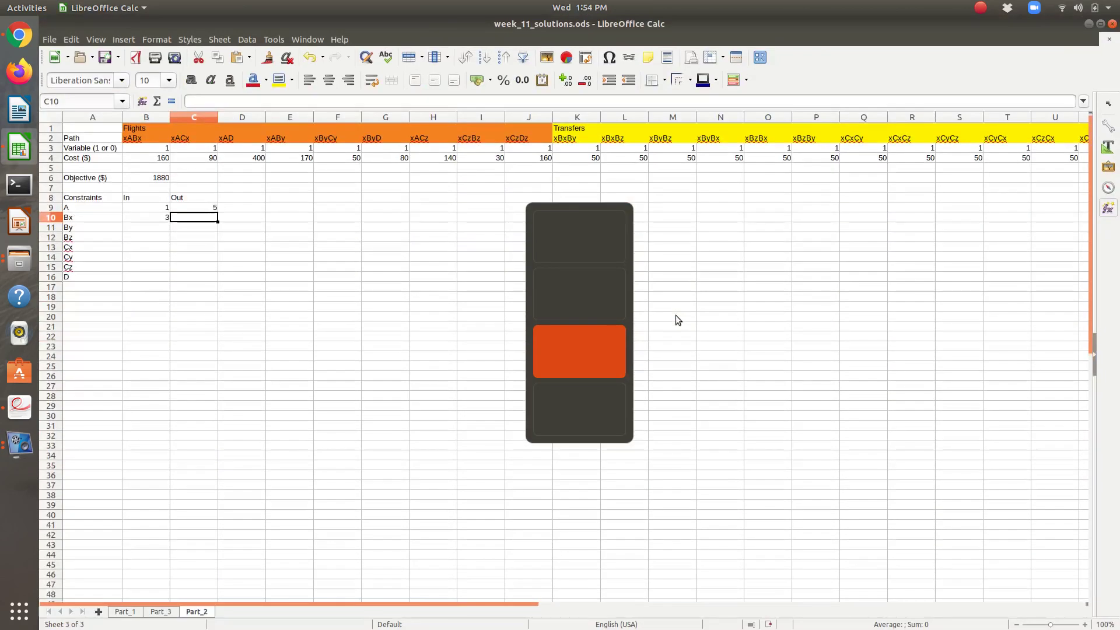
pyautogui.write('=')
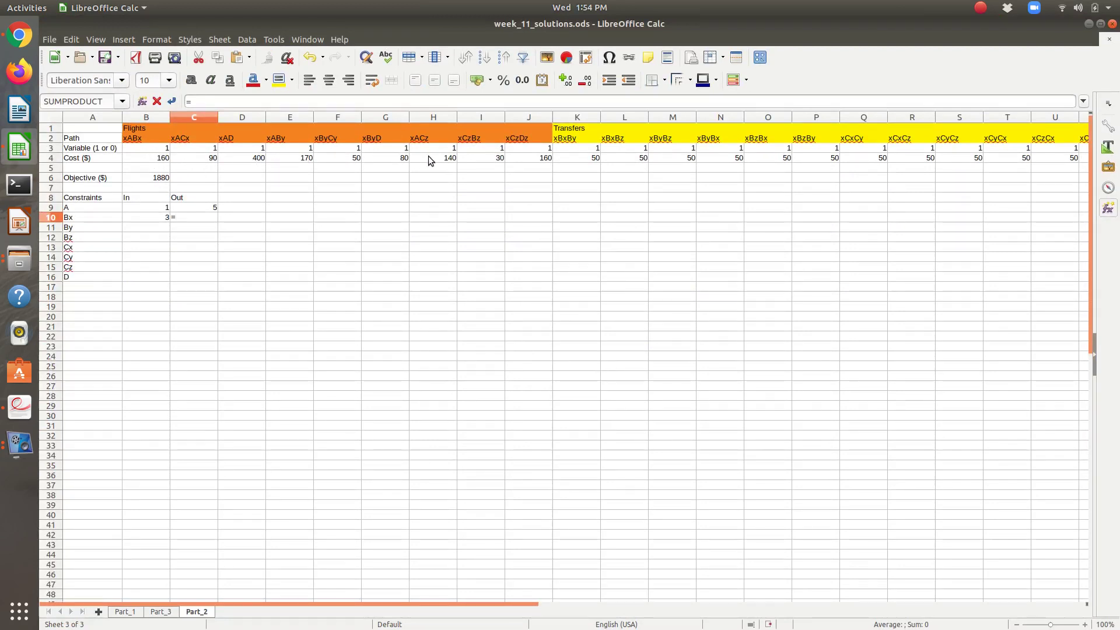
pyautogui.click(583, 149)
pyautogui.write('+')
pyautogui.click(618, 148)
pyautogui.press('Return')
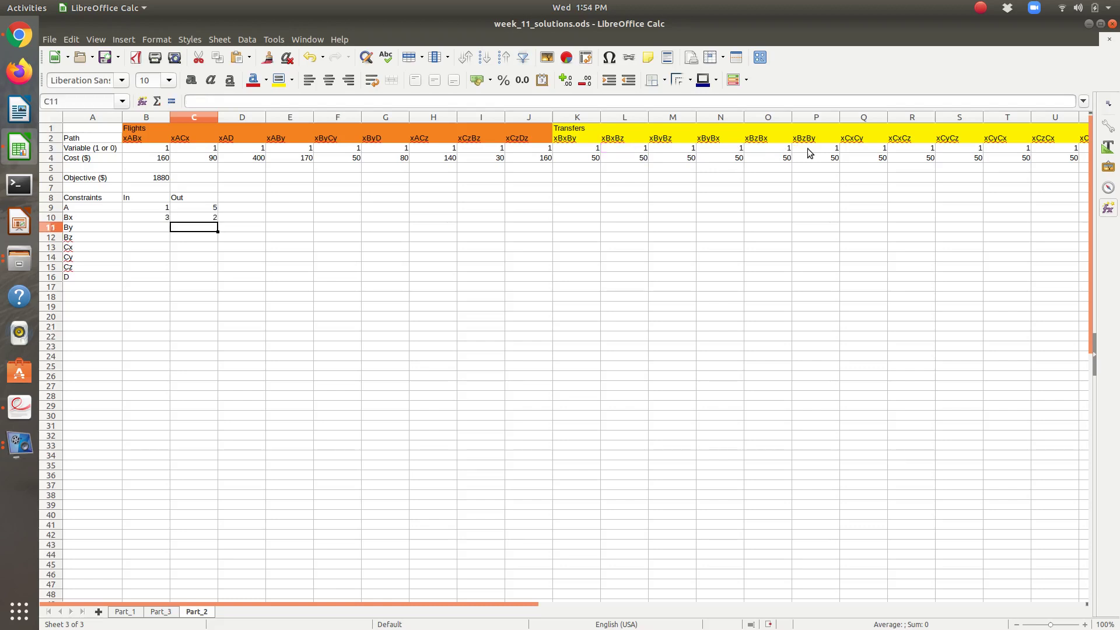
pyautogui.press('Left')
pyautogui.write('=')
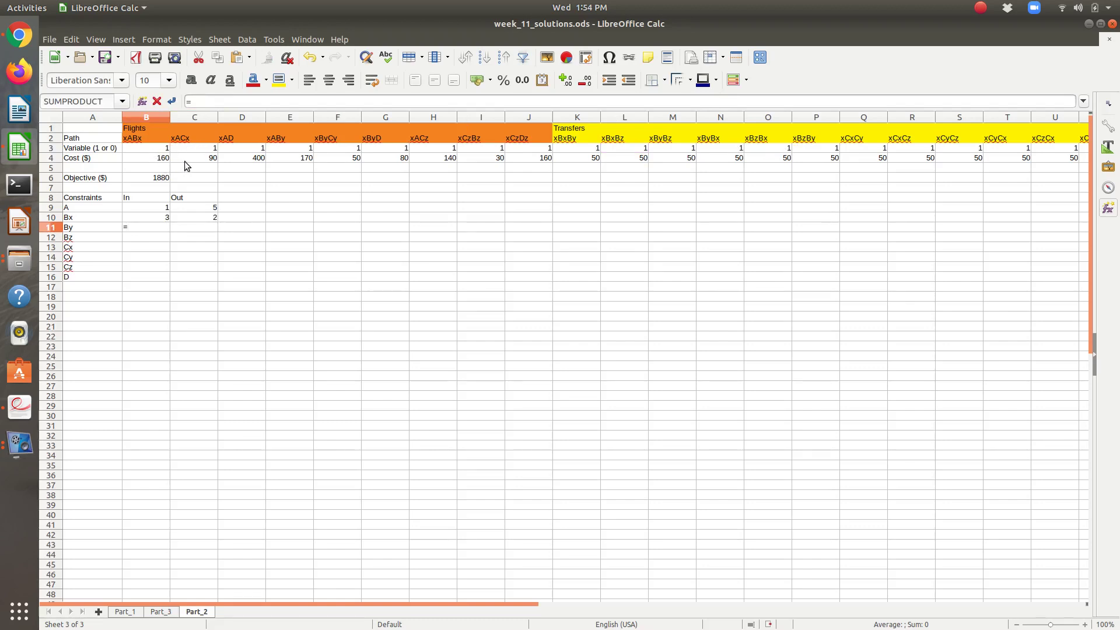
pyautogui.click(275, 149)
pyautogui.hotkey('alt', 'Tab')
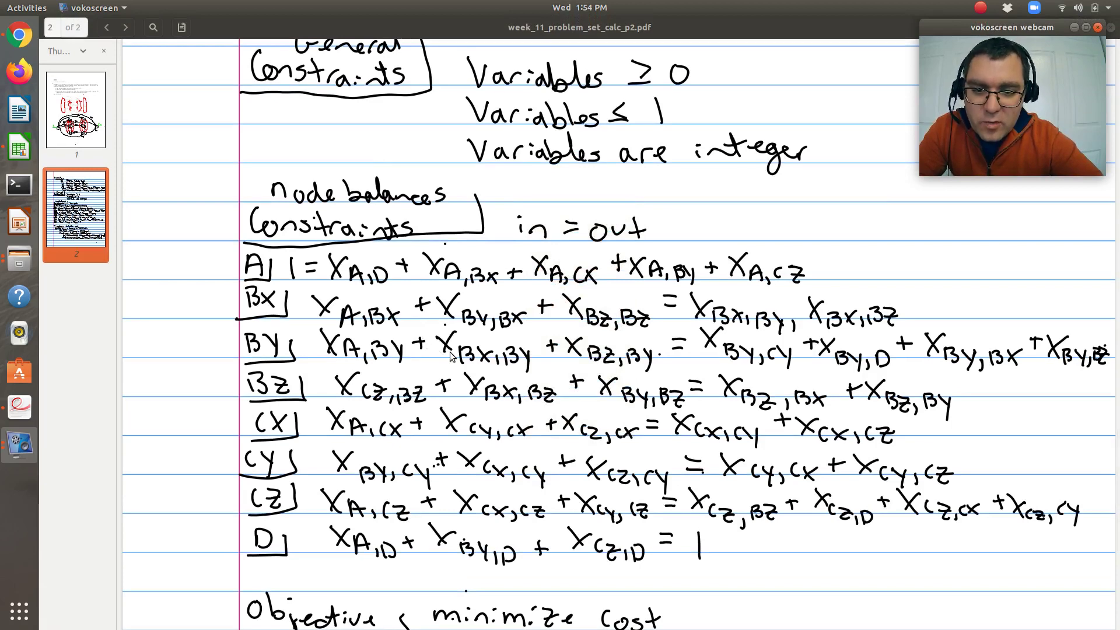
pyautogui.hotkey('alt', 'Tab')
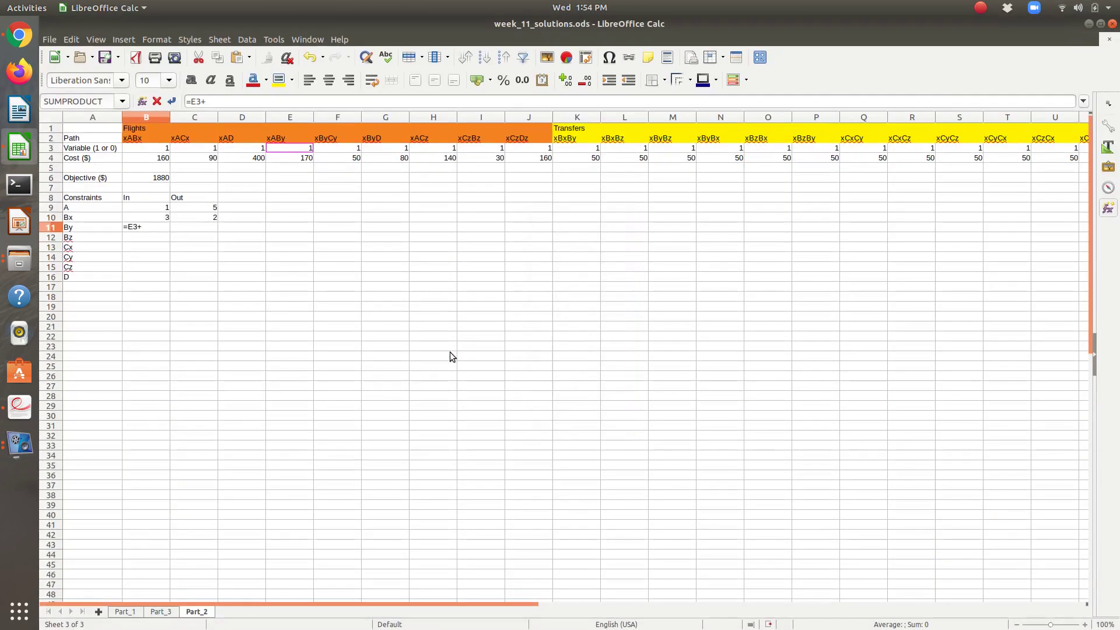
pyautogui.click(576, 149)
pyautogui.press('Escape')
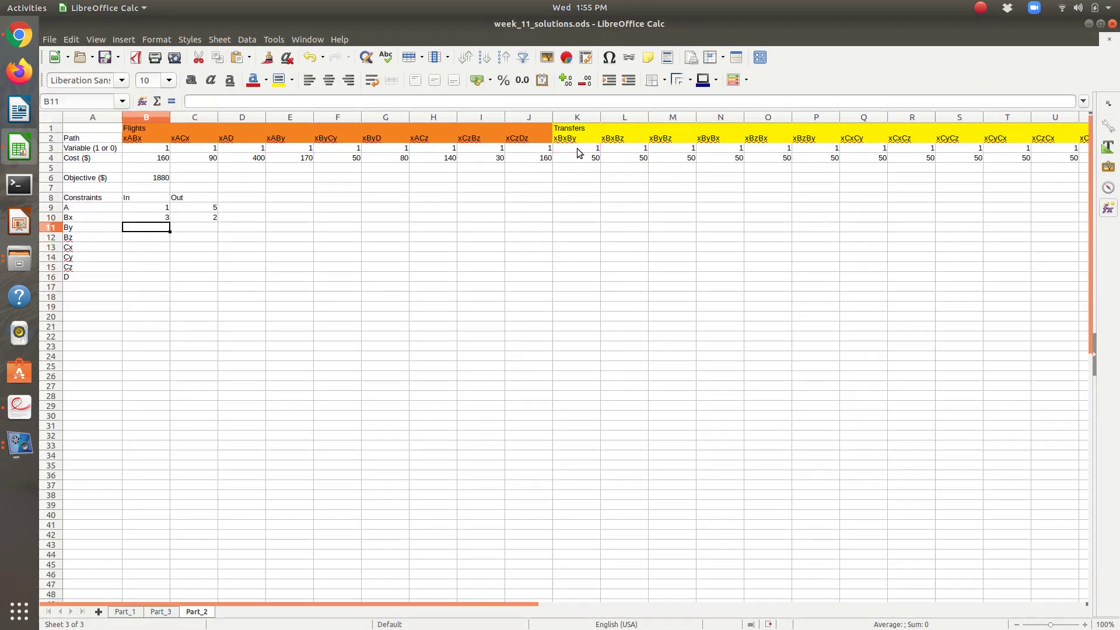
# Calculate node By's In value in B11 as =E3+K3+P3, following the node balance equation.
pyautogui.write('=')
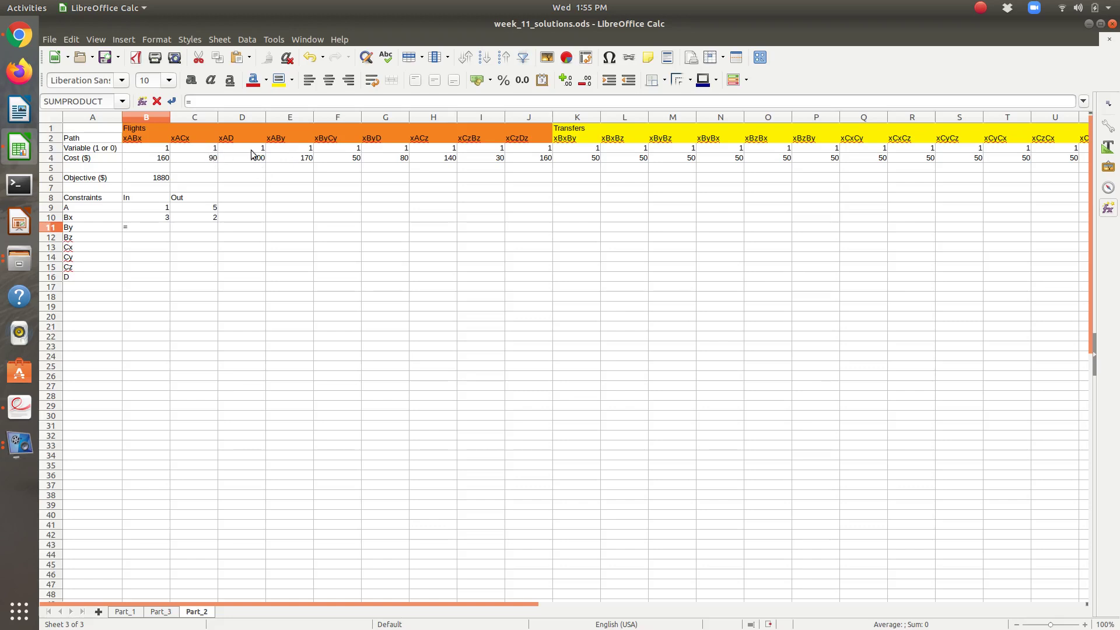
pyautogui.click(285, 147)
pyautogui.write('+')
pyautogui.click(570, 151)
pyautogui.write('+')
pyautogui.click(813, 151)
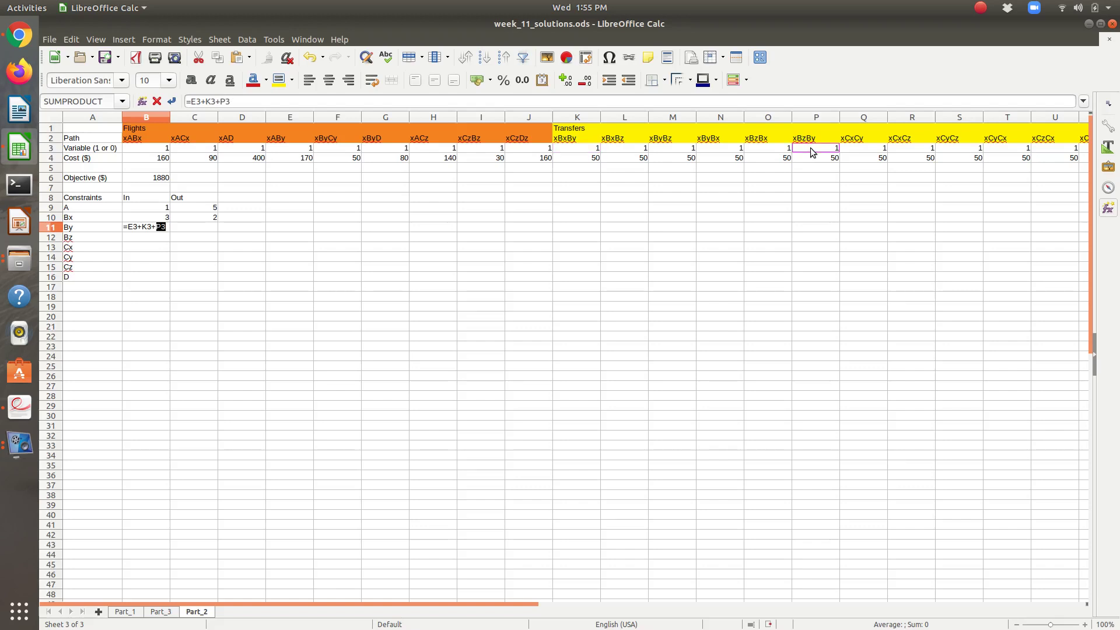
pyautogui.press('Tab')
# Calculate node By's Out value in C11 as =F3+G3+M3+N3, following the node balance equation.
pyautogui.write('=')
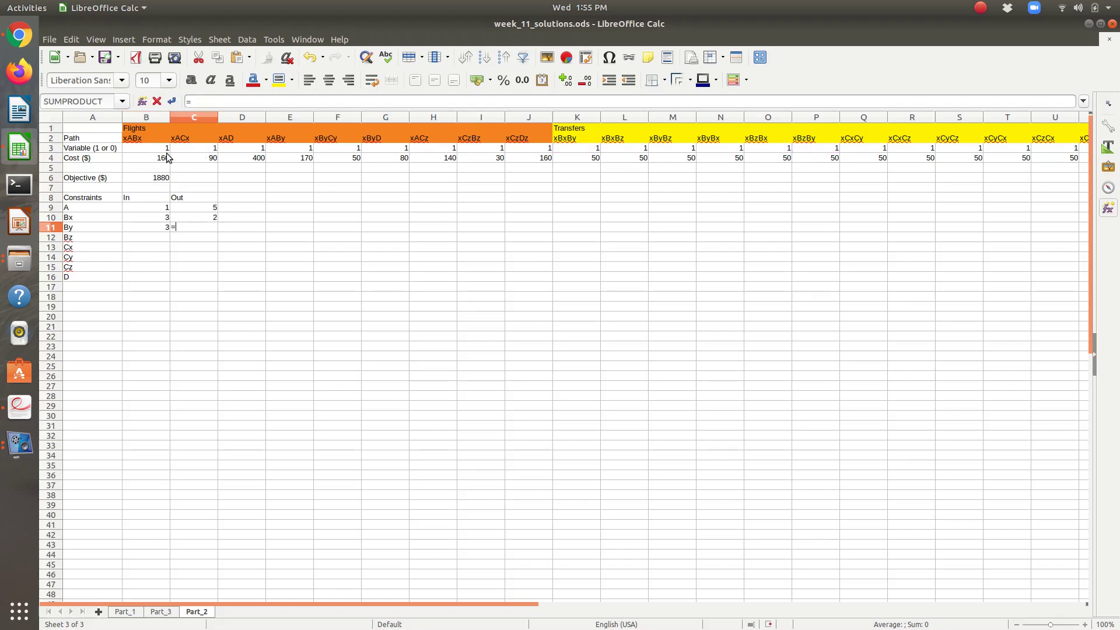
pyautogui.click(325, 150)
pyautogui.write('+')
pyautogui.click(376, 144)
pyautogui.write('+')
pyautogui.click(660, 150)
pyautogui.write('+')
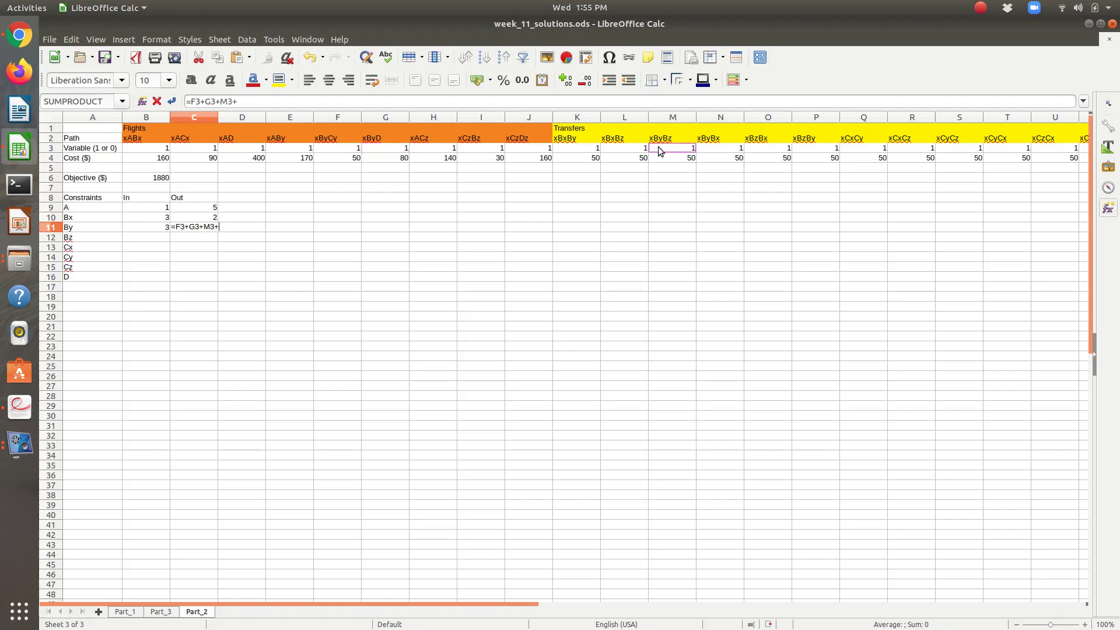
pyautogui.click(710, 149)
pyautogui.press('Return')
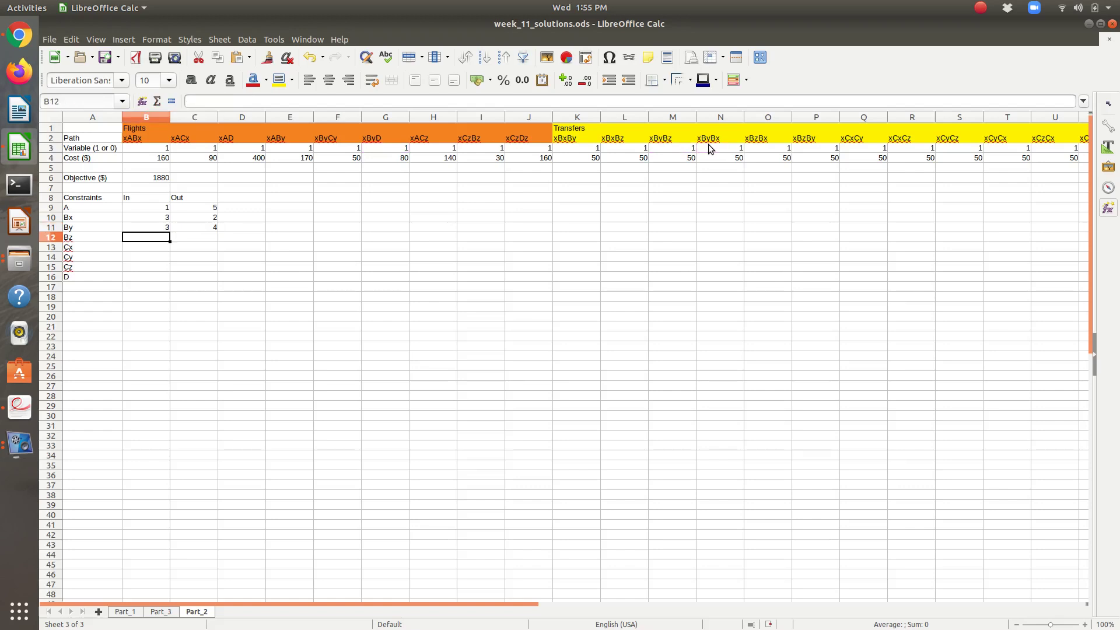
# Calculate node Bz's In value in B12 as =O3+P3.
pyautogui.write('=')
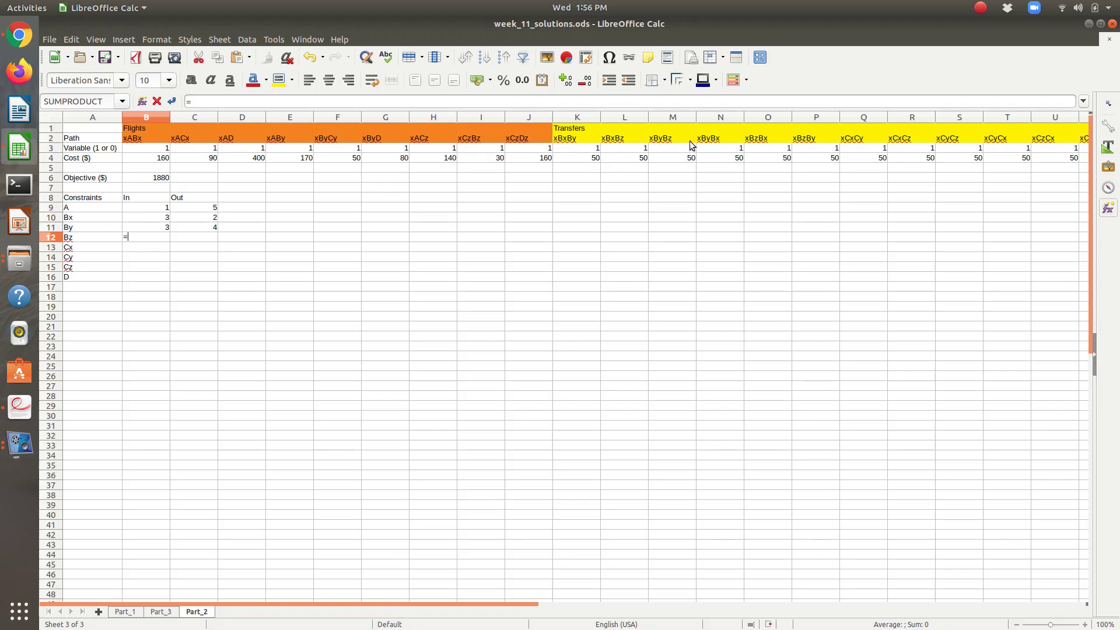
pyautogui.click(759, 148)
pyautogui.write('+')
pyautogui.click(811, 150)
pyautogui.press('Tab')
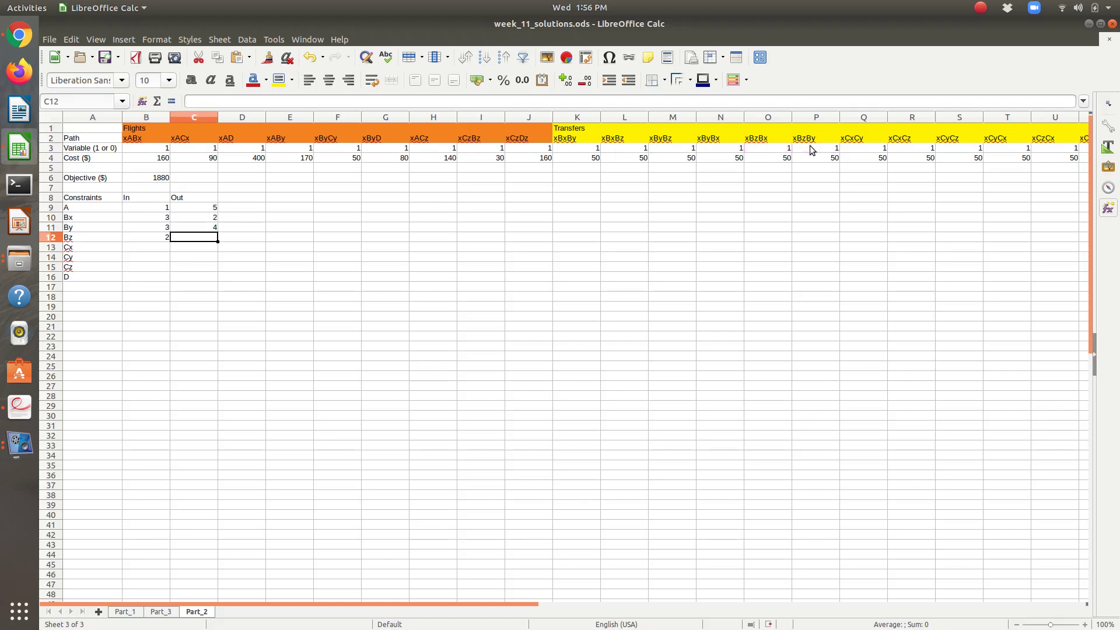
pyautogui.write('=')
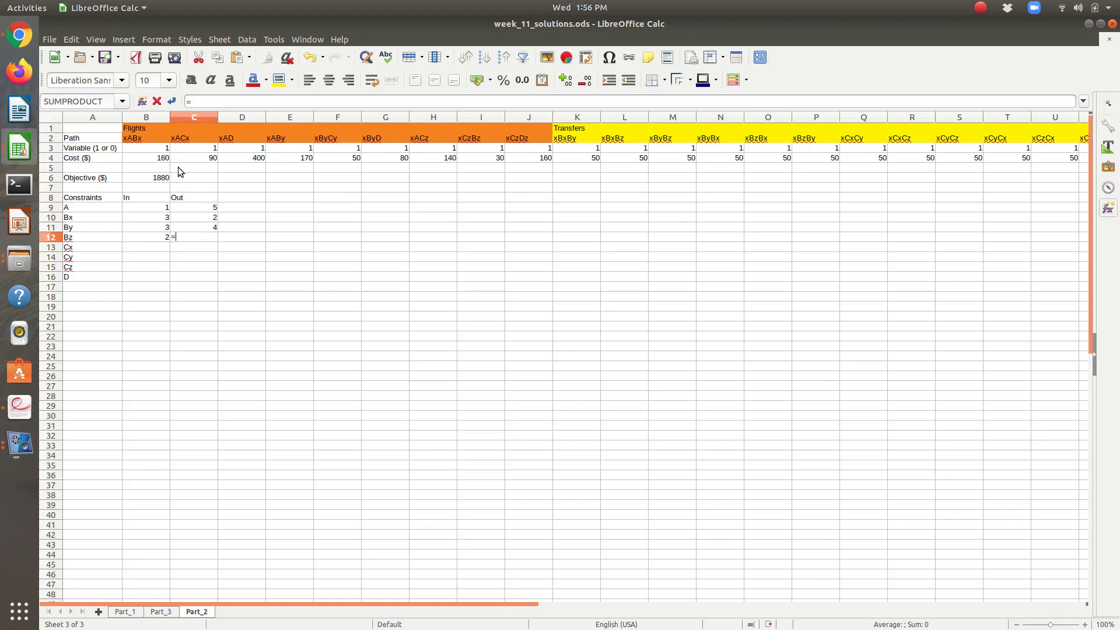
pyautogui.press('Escape')
pyautogui.doubleClick(161, 240)
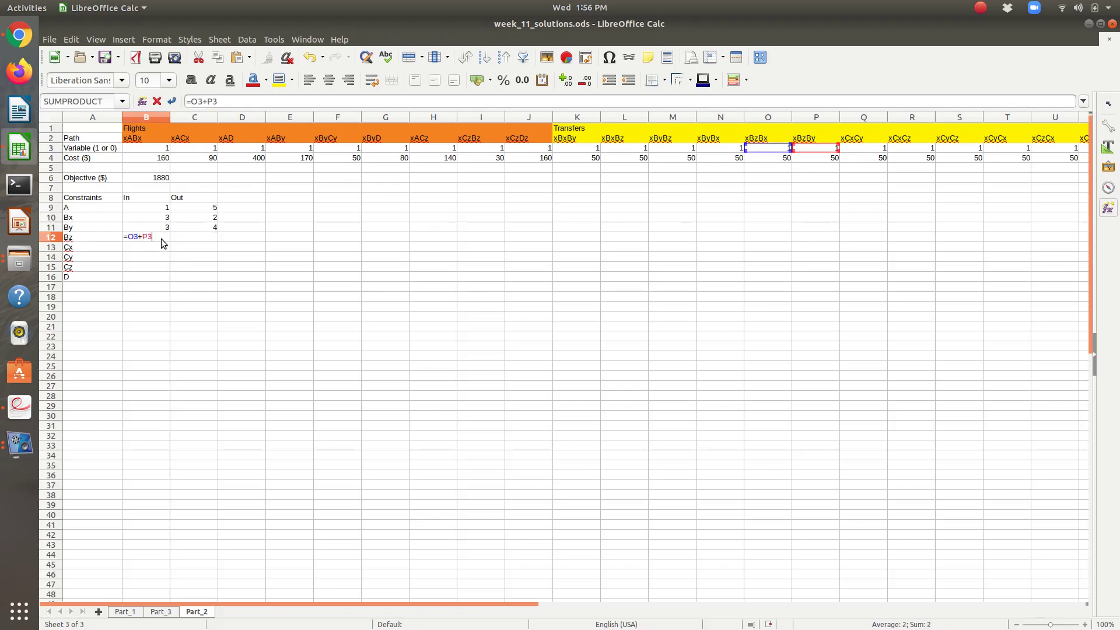
pyautogui.press('BackSpace')
pyautogui.press('BackSpace')
pyautogui.press('BackSpace')
pyautogui.press('BackSpace')
pyautogui.press('BackSpace')
pyautogui.press('BackSpace')
pyautogui.write('=')
pyautogui.press('Escape')
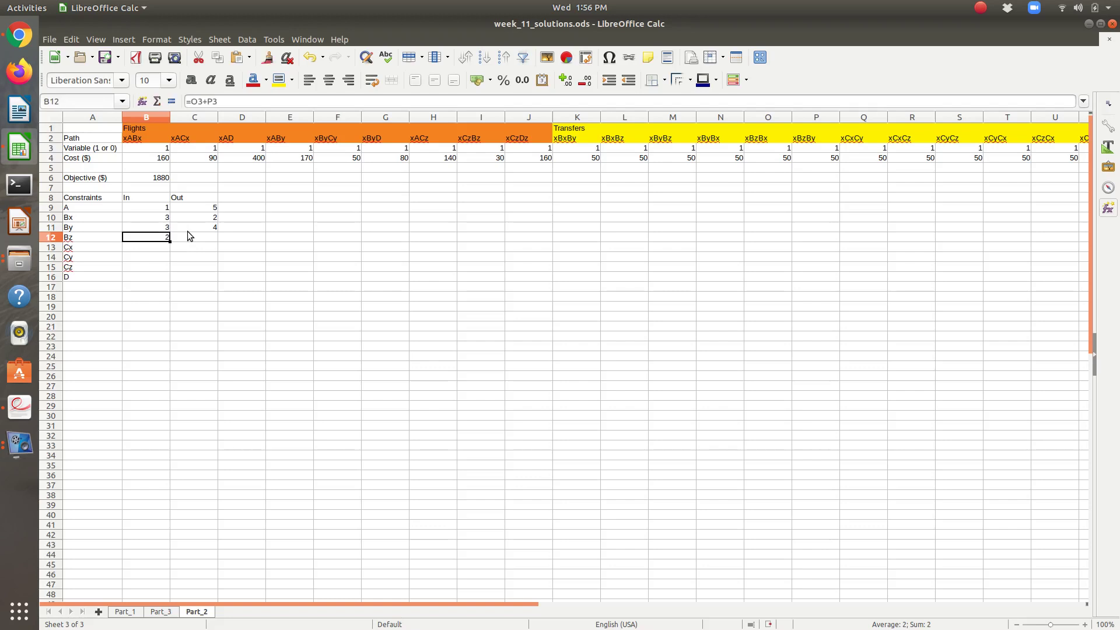
# Replace node Bz's In formula in B12 with =I3+L3+M3, matching the incoming paths of its balance equation.
pyautogui.doubleClick(149, 239)
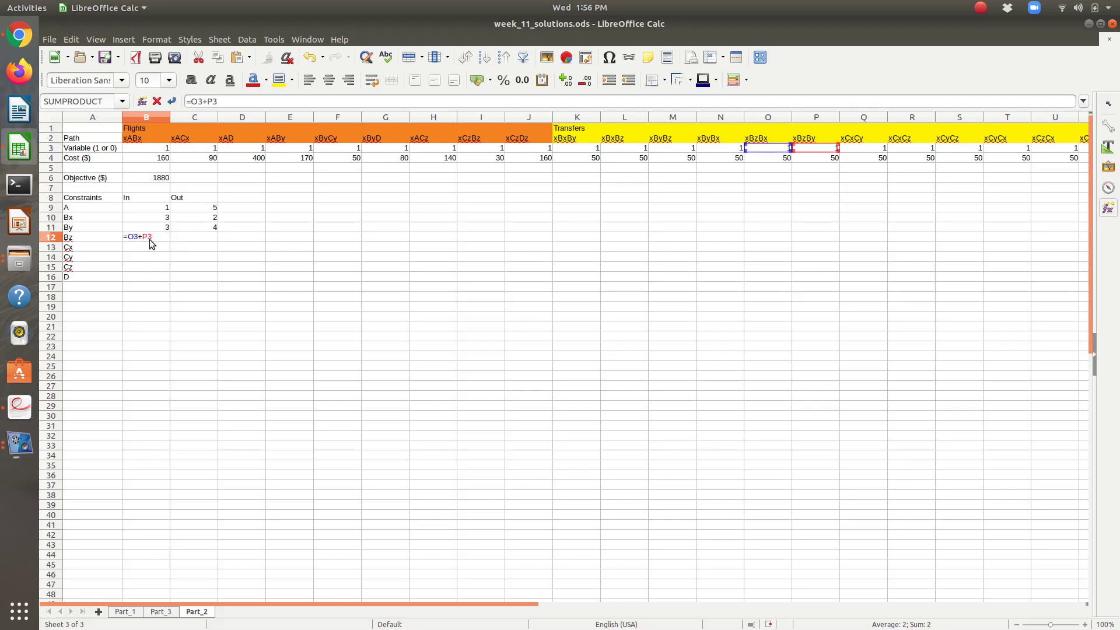
pyautogui.press('BackSpace')
pyautogui.press('BackSpace')
pyautogui.press('BackSpace')
pyautogui.press('BackSpace')
pyautogui.press('BackSpace')
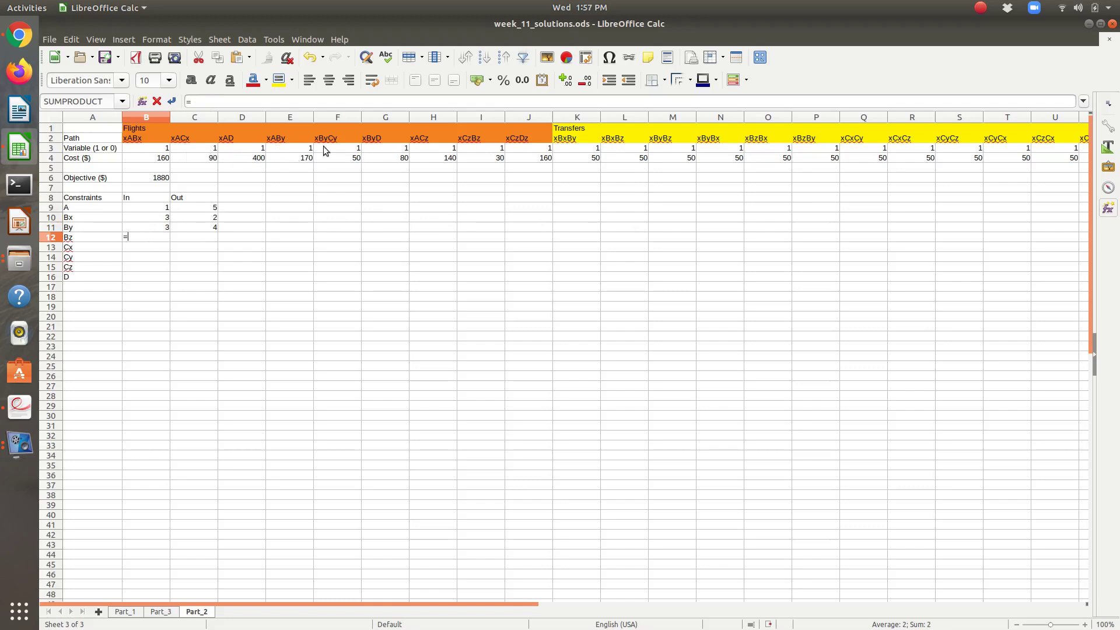
pyautogui.click(491, 147)
pyautogui.write('+')
pyautogui.click(620, 146)
pyautogui.write('+')
pyautogui.click(685, 146)
pyautogui.press('Return')
# Check the node Bz balance in the PDF notes and calculate its Out value in C12 as =O3+P3.
pyautogui.press('Up')
pyautogui.hotkey('ctrl', 'alt', 'Down')
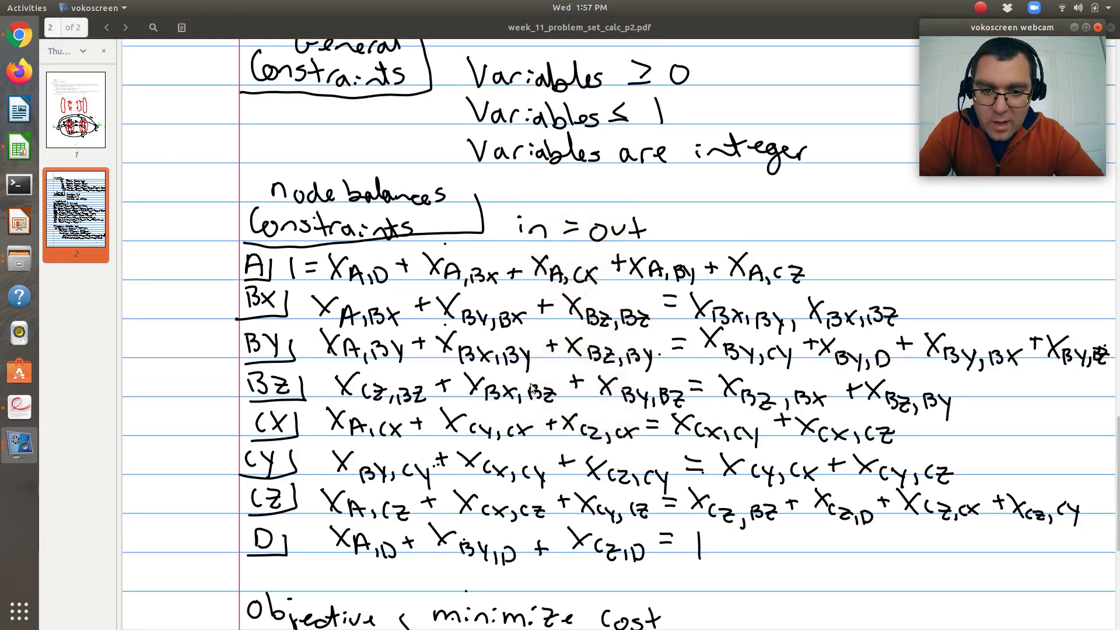
pyautogui.hotkey('ctrl', 'alt', 'Up')
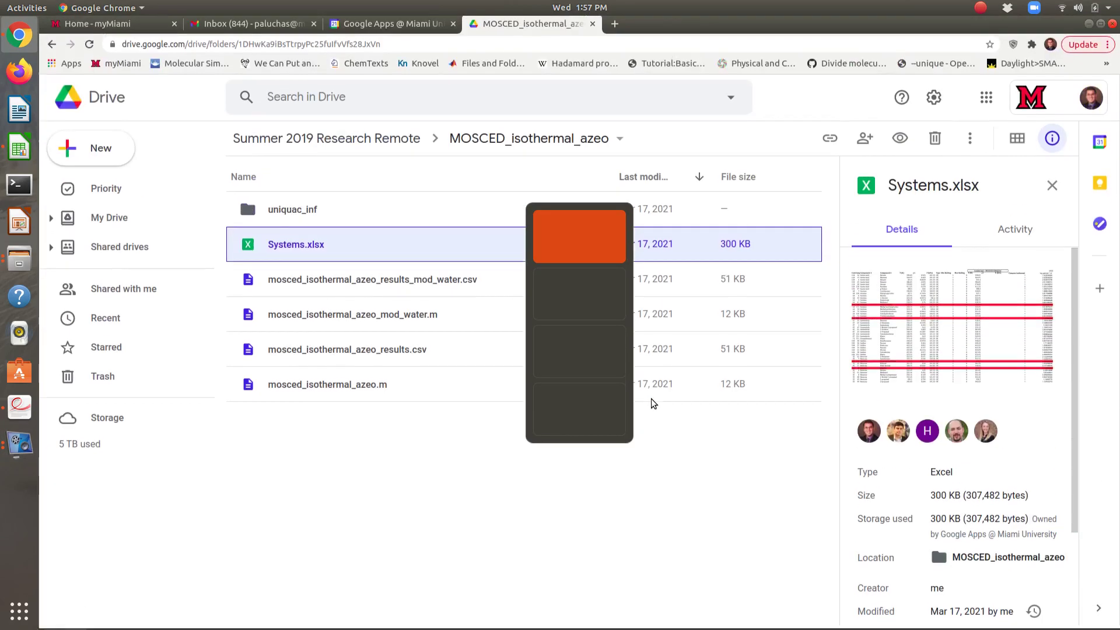
pyautogui.hotkey('ctrl', 'alt', 'Down')
pyautogui.hotkey('ctrl', 'alt', 'Down')
pyautogui.press('Right')
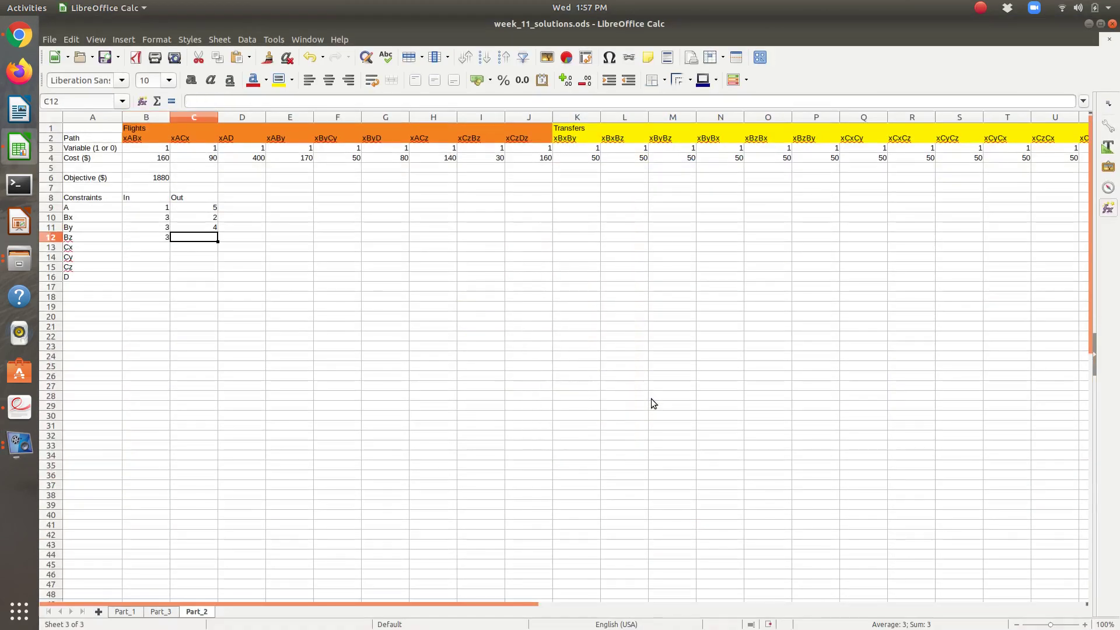
pyautogui.write('=')
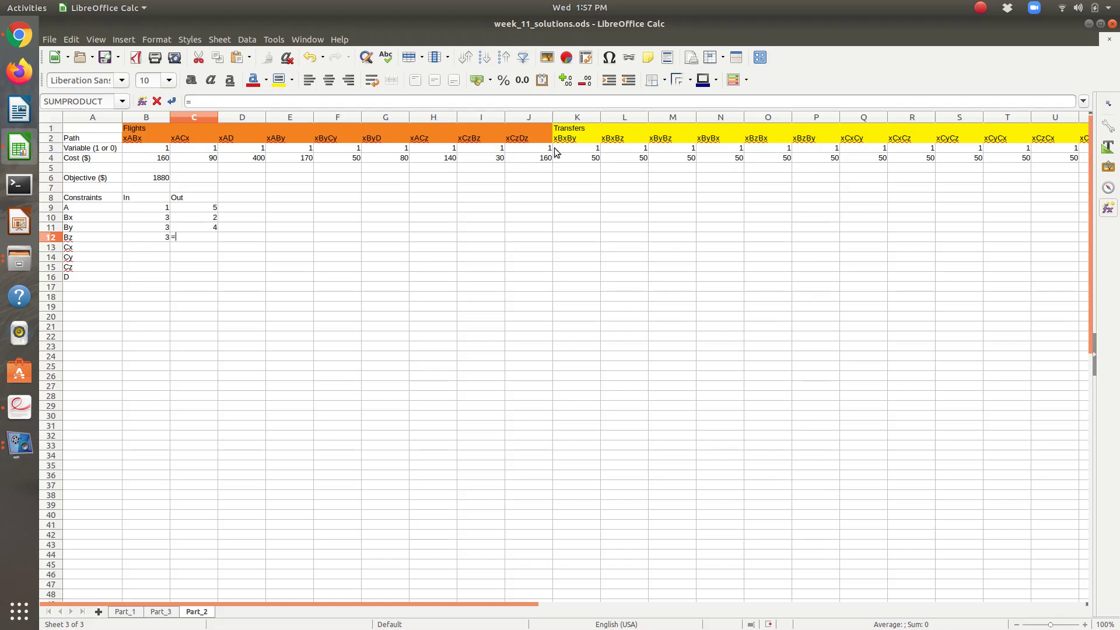
pyautogui.click(752, 149)
pyautogui.write('+')
pyautogui.click(798, 149)
pyautogui.press('Return')
# Calculate node Cx's In value in B13 as =C3+T3+U3, following the node balance equation.
pyautogui.press('Left')
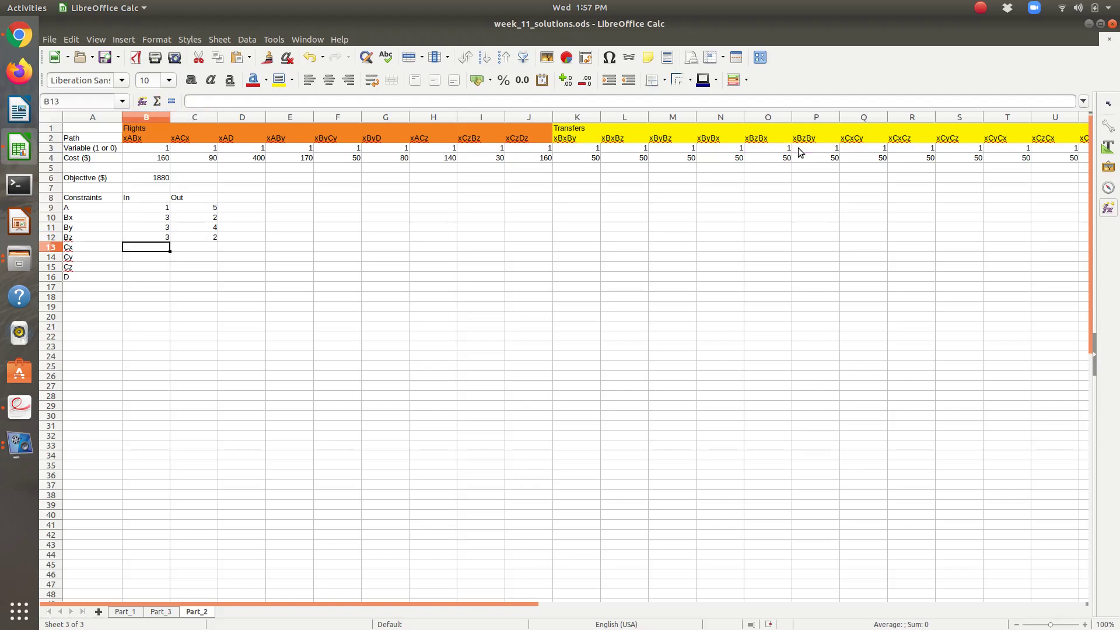
pyautogui.write('=')
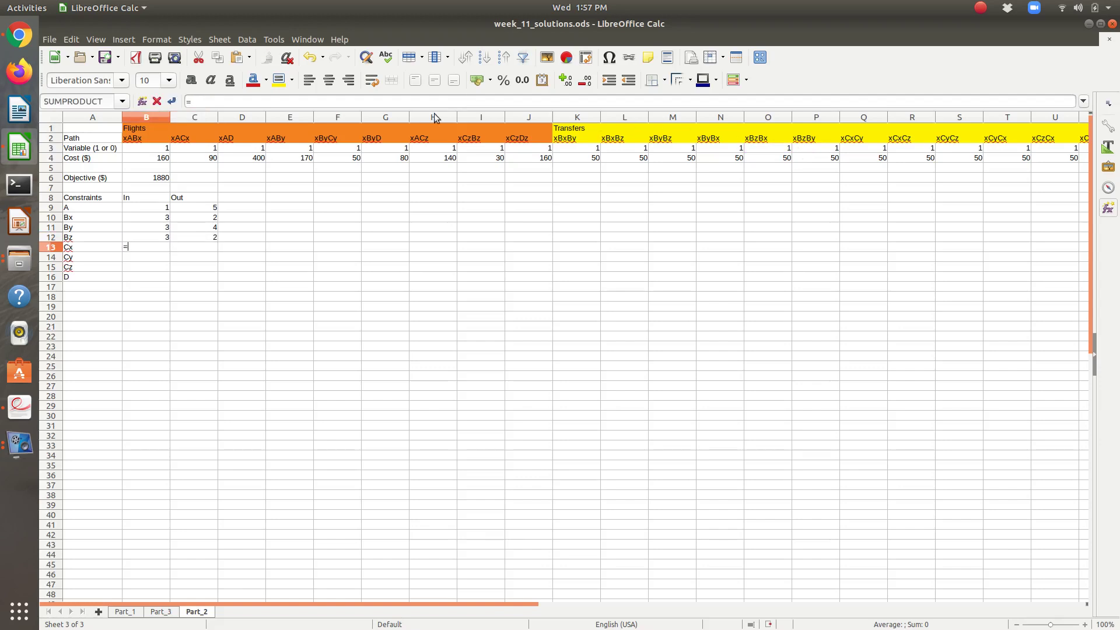
pyautogui.click(190, 148)
pyautogui.write('+')
pyautogui.click(997, 149)
pyautogui.write('+')
pyautogui.click(1048, 149)
pyautogui.press('Tab')
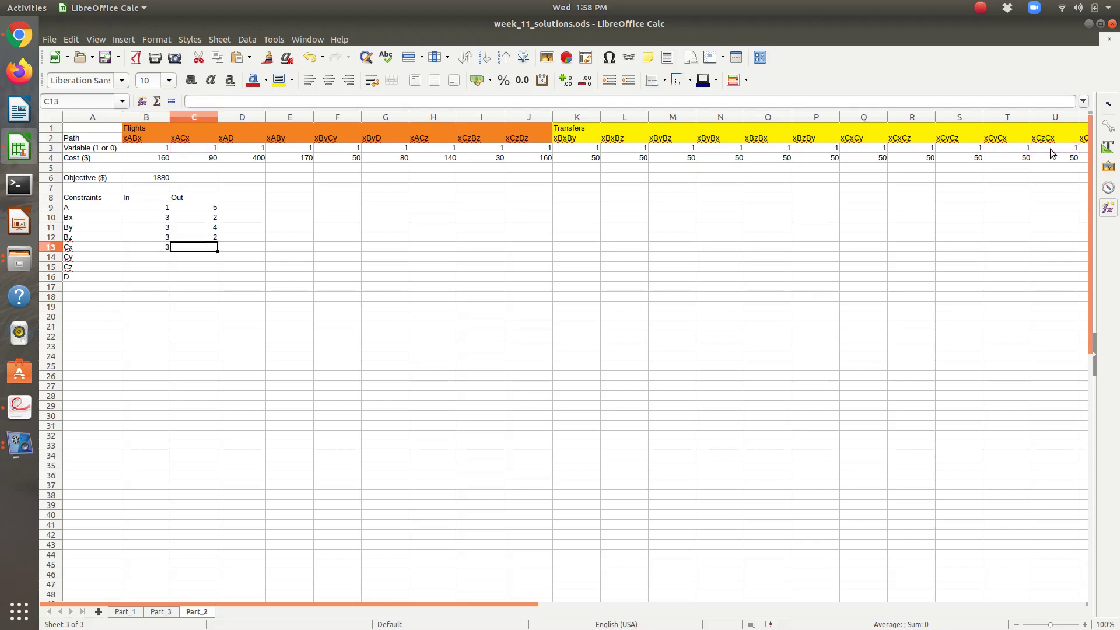
# Calculate node Cx's Out value in C13 as =Q3+R3, following the node balance equation.
pyautogui.write('=')
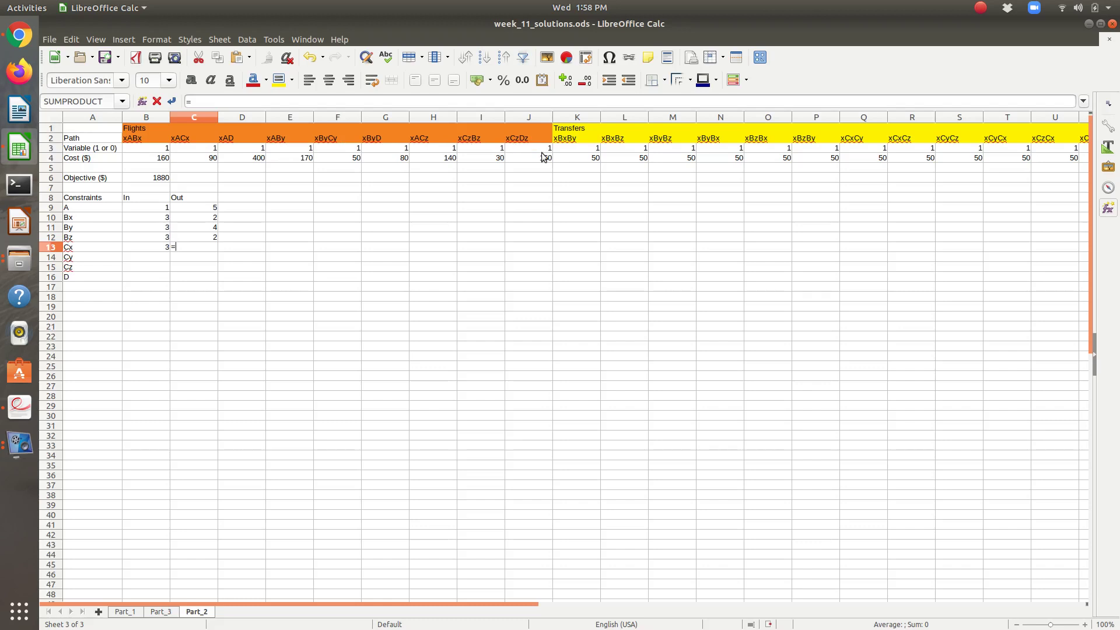
pyautogui.click(857, 150)
pyautogui.write('+')
pyautogui.click(916, 149)
pyautogui.press('Return')
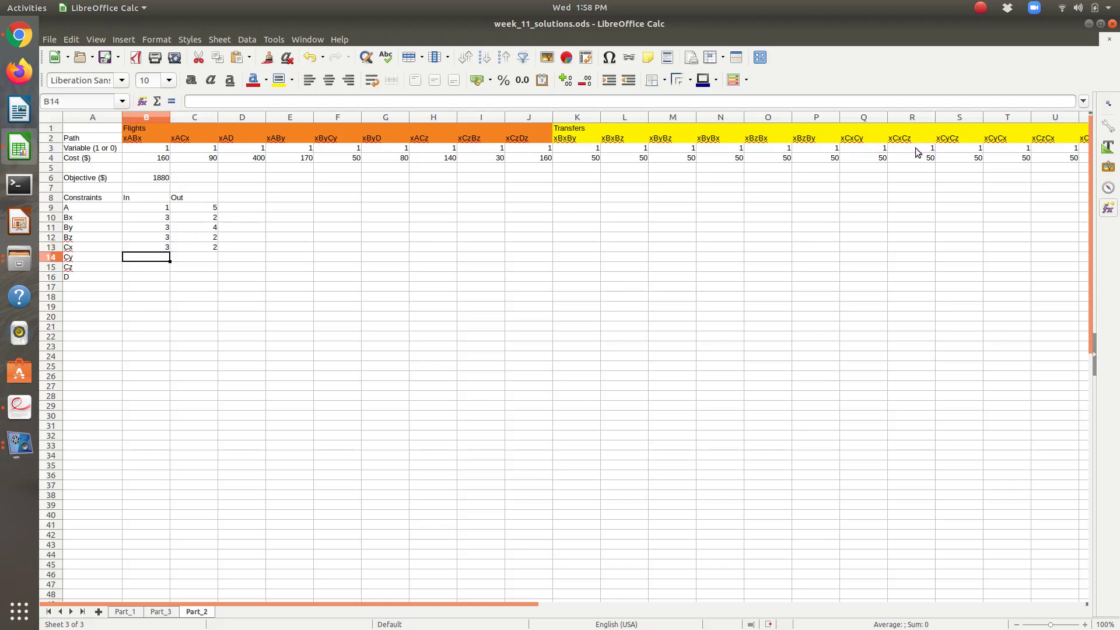
# Calculate node Cy's In value in B14 as =F3+Q3+V3, following the node balance equation.
pyautogui.write('=')
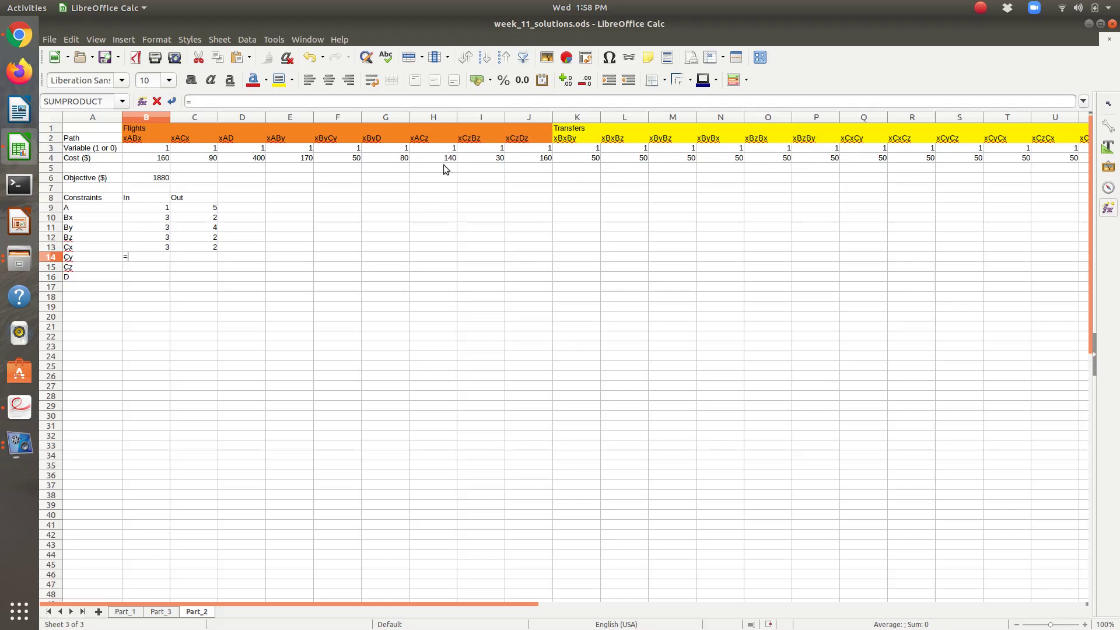
pyautogui.press('BackSpace')
pyautogui.write('=')
pyautogui.click(346, 150)
pyautogui.write('+')
pyautogui.click(861, 147)
pyautogui.write('+')
pyautogui.moveTo(524, 603); pyautogui.dragTo(563, 596)
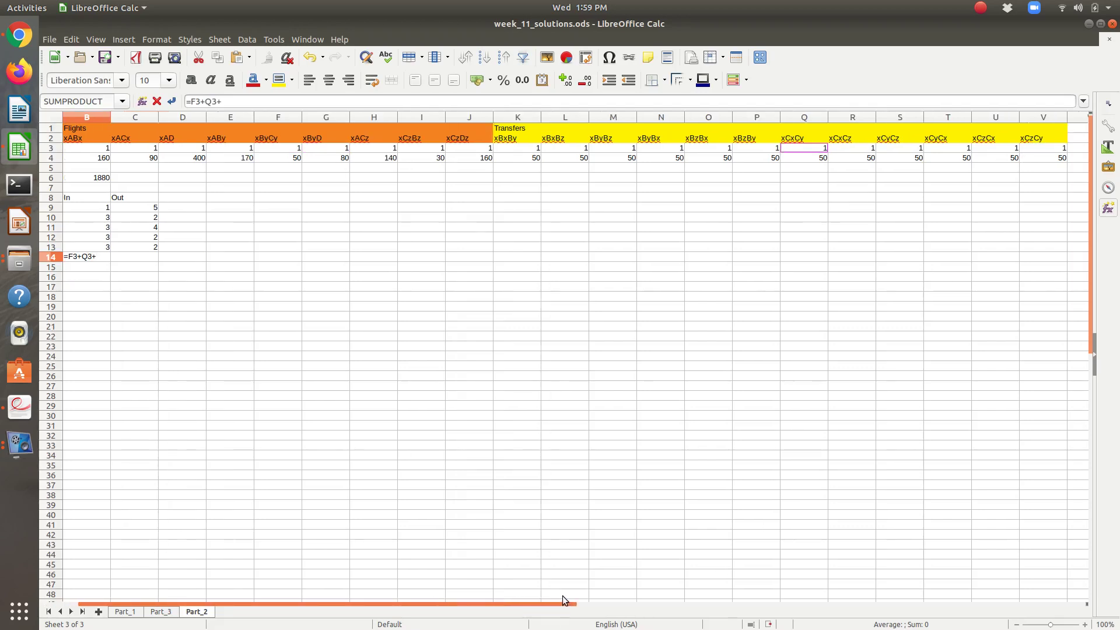
pyautogui.click(1041, 147)
pyautogui.press('Return')
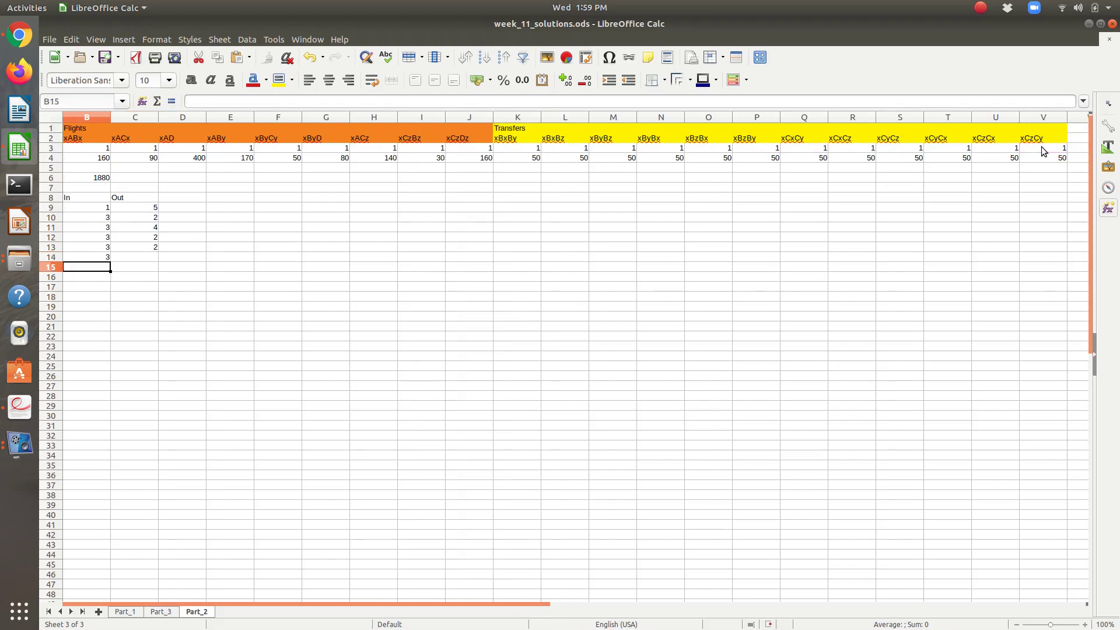
# Check the node Cy balance in the PDF notes and calculate its Out value in C14 as =S3+T3.
pyautogui.press('Up')
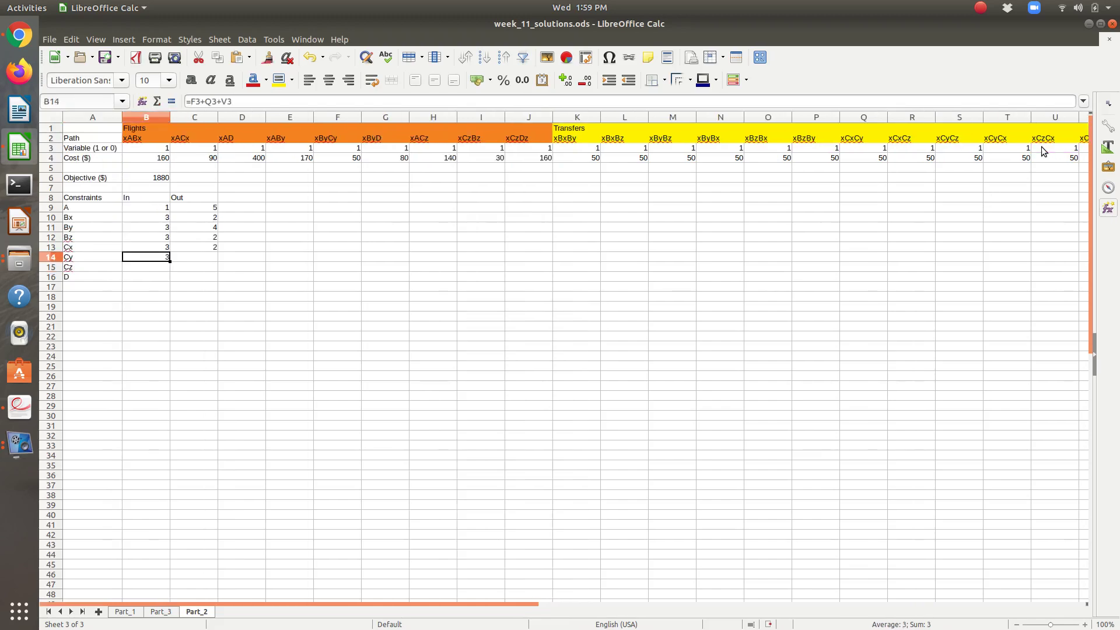
pyautogui.hotkey('ctrl', 'alt', 'Down')
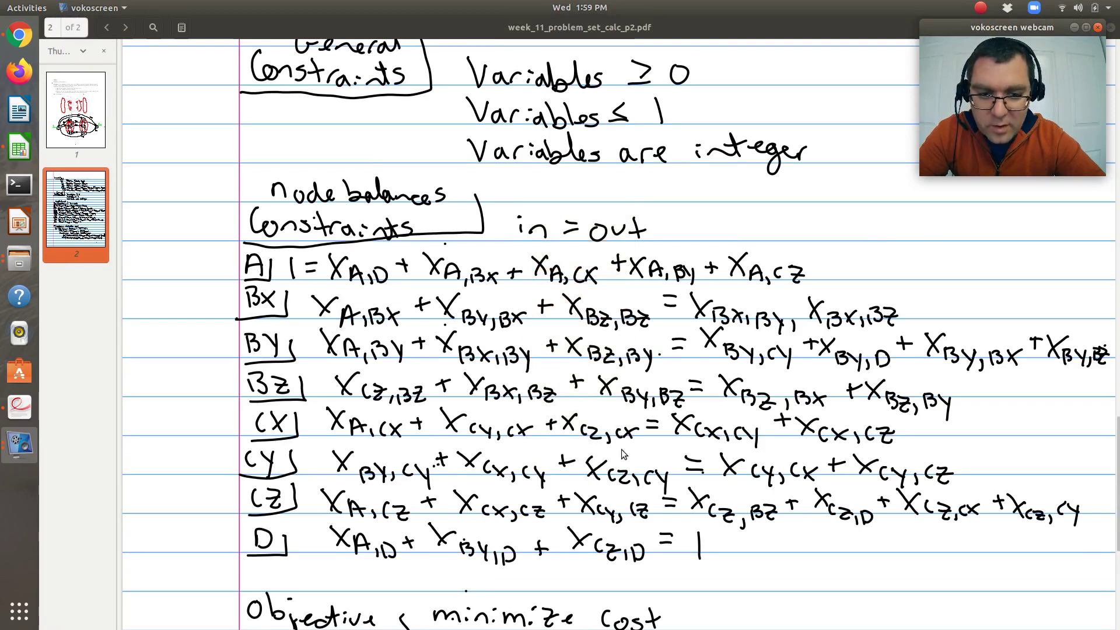
pyautogui.hotkey('ctrl', 'alt', 'Up')
pyautogui.press('Tab')
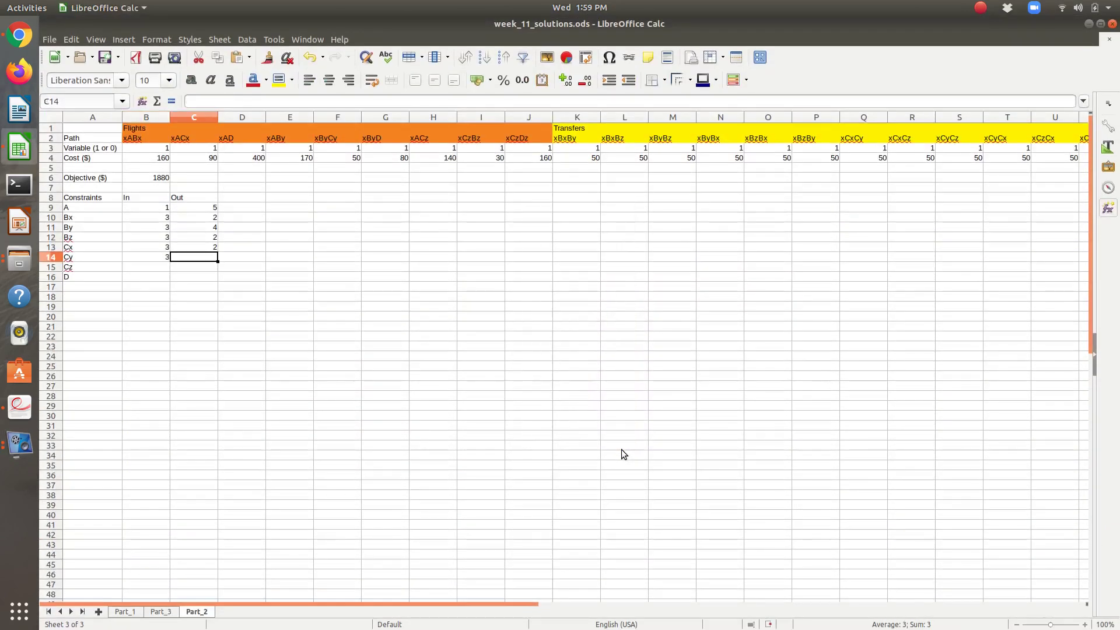
pyautogui.write('=')
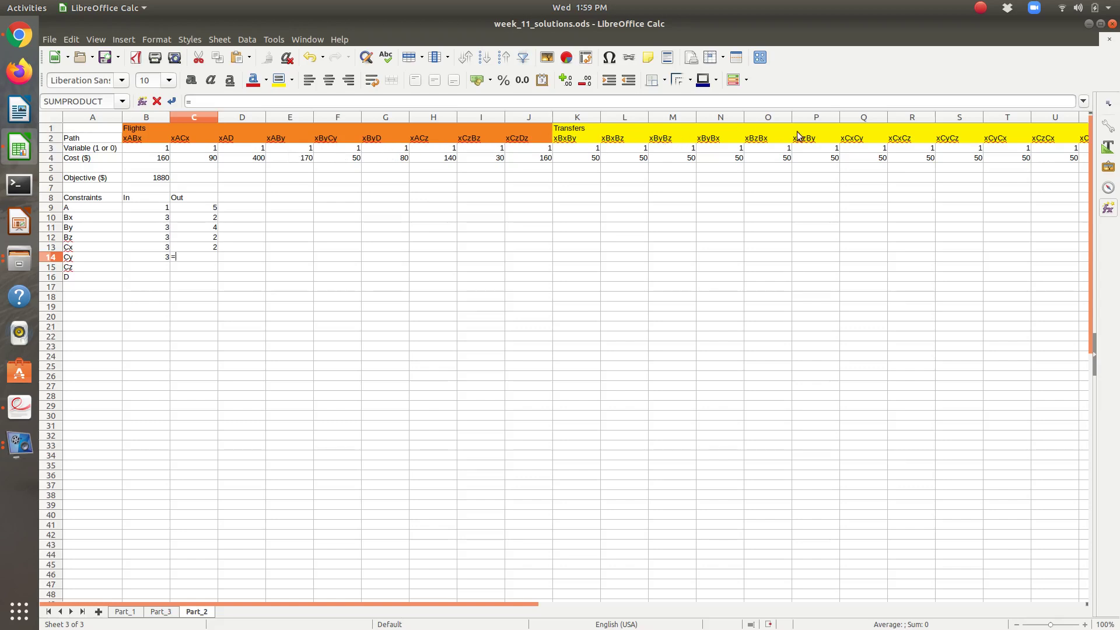
pyautogui.click(951, 149)
pyautogui.write('+')
pyautogui.click(993, 151)
pyautogui.press('Return')
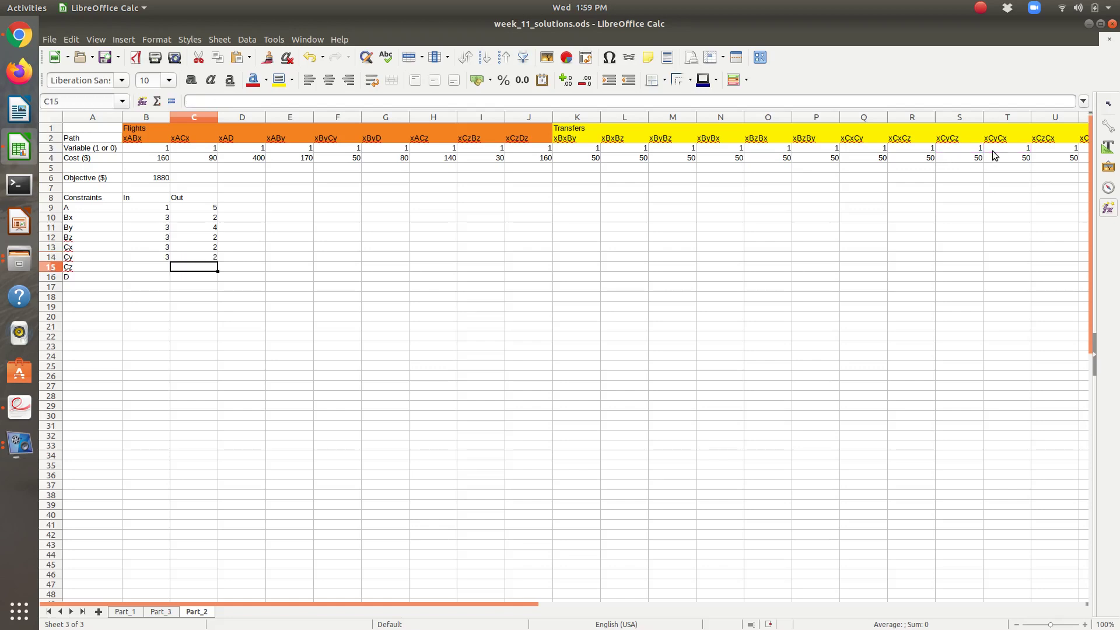
# Calculate node Cz's In value in B15 as =H3+R3+S3, following the node balance equation.
pyautogui.press('Left')
pyautogui.write('=')
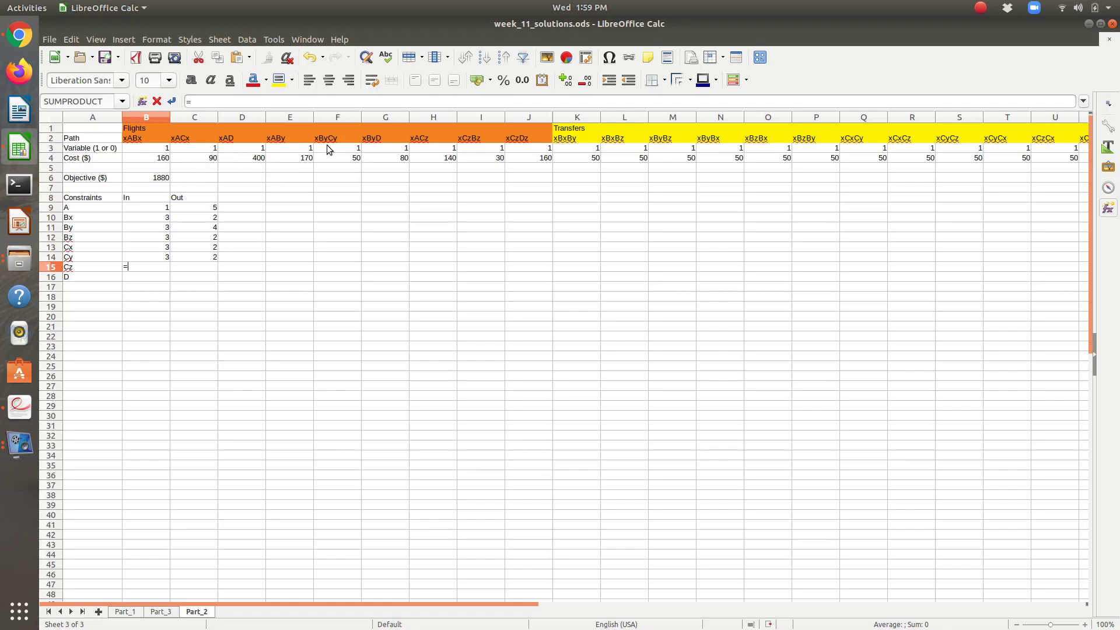
pyautogui.click(427, 148)
pyautogui.write('+')
pyautogui.click(906, 150)
pyautogui.write('+')
pyautogui.click(955, 151)
pyautogui.press('Tab')
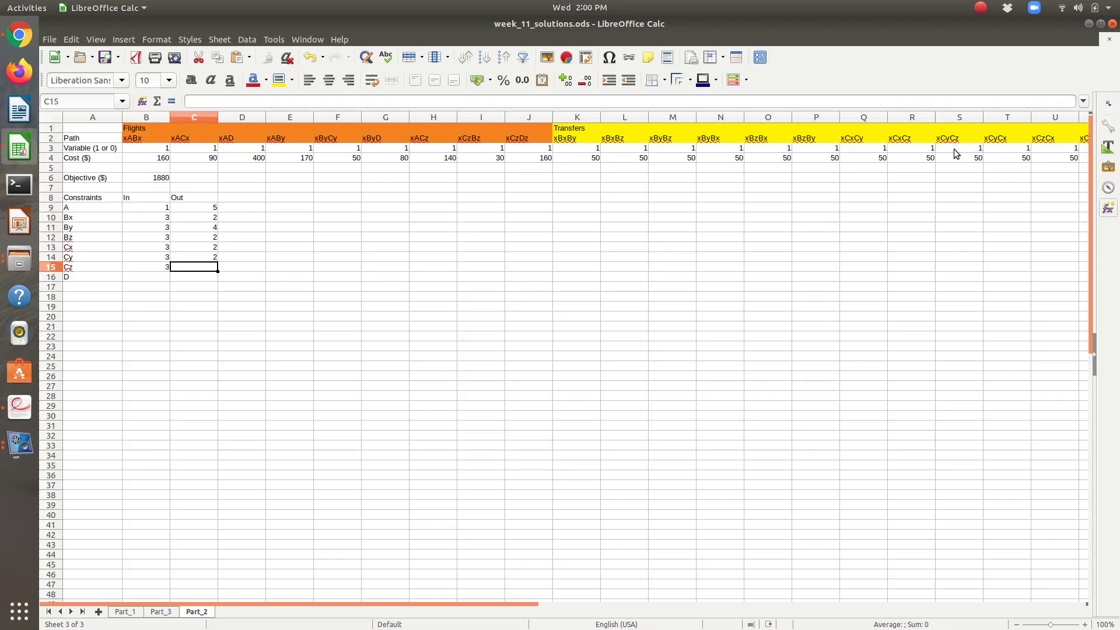
# Calculate node Cz's Out value in C15 as =I3+U3+V3.
pyautogui.write('=')
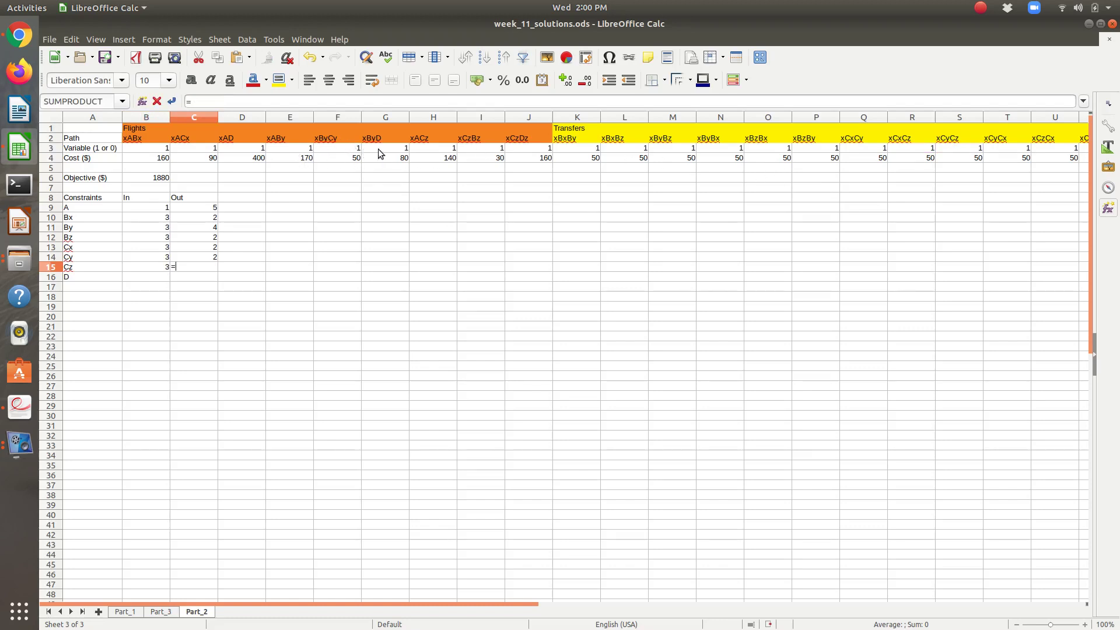
pyautogui.click(471, 150)
pyautogui.write('+')
pyautogui.click(1042, 148)
pyautogui.write('+')
pyautogui.moveTo(530, 608); pyautogui.dragTo(580, 592)
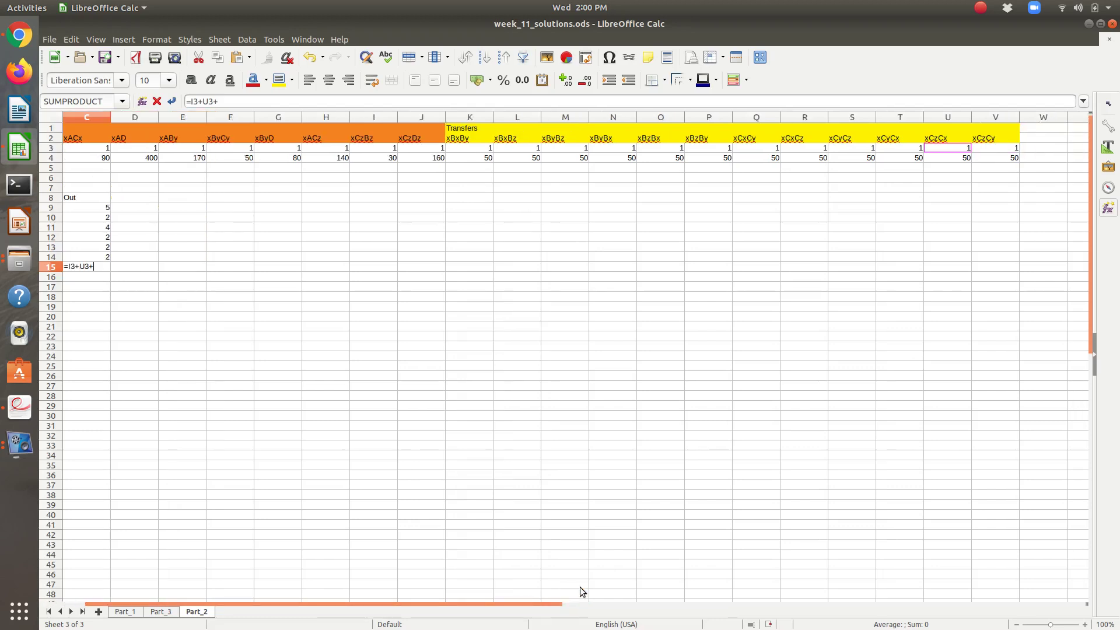
pyautogui.click(995, 149)
pyautogui.press('Return')
# Inspect node Cz's In formula in B15 and leave it as entered.
pyautogui.press('Up')
pyautogui.press('Left')
pyautogui.press('Left')
pyautogui.press('Right')
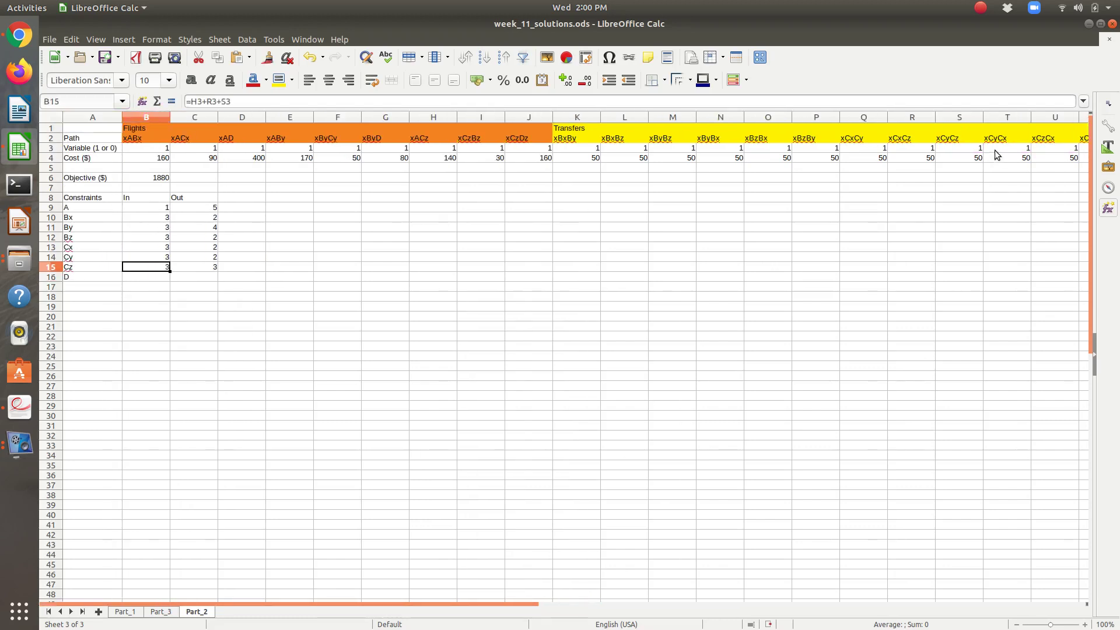
pyautogui.doubleClick(157, 268)
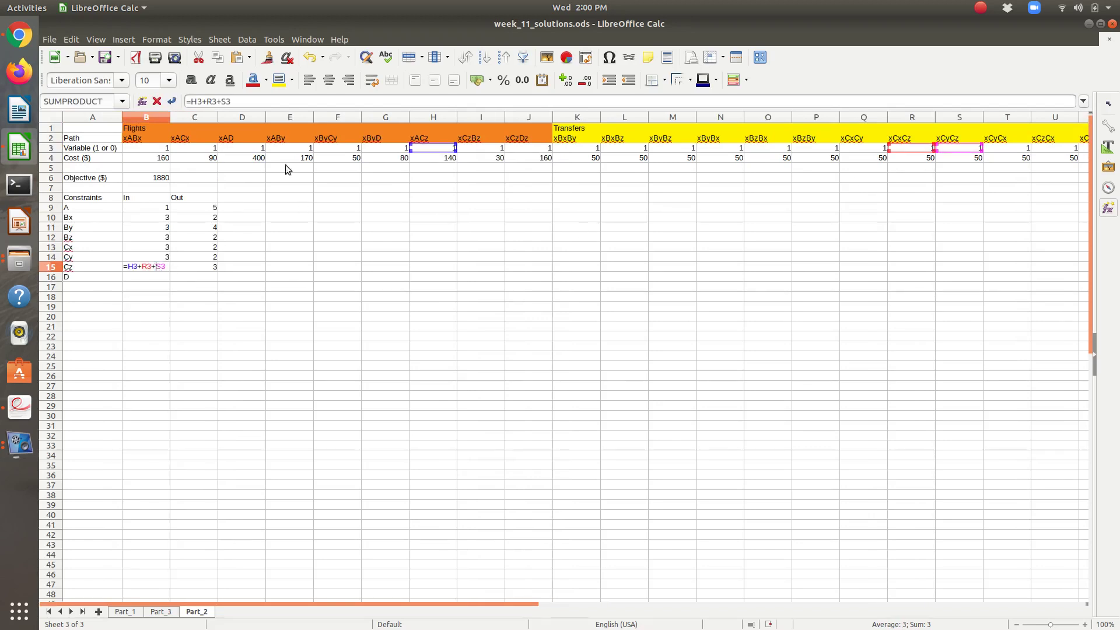
pyautogui.press('Escape')
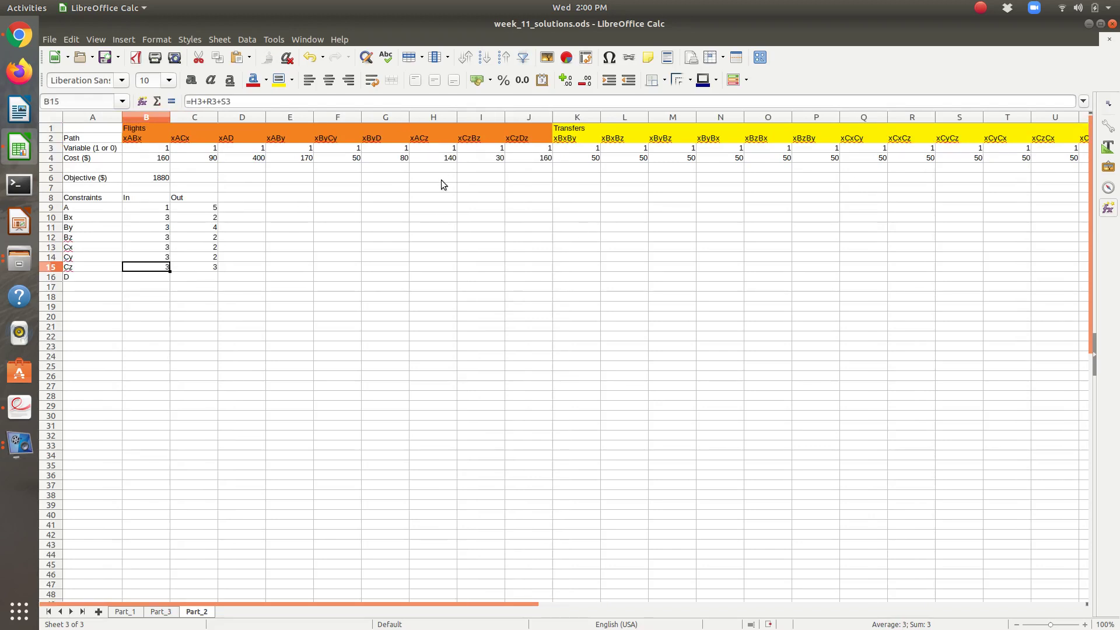
pyautogui.press('Down')
pyautogui.write('=')
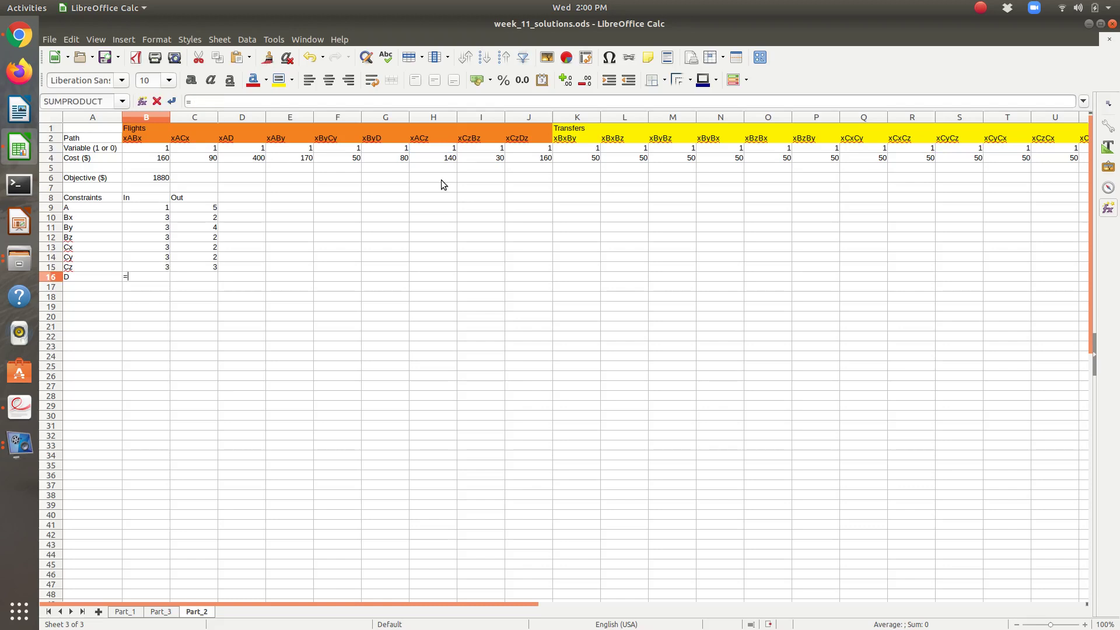
pyautogui.click(242, 157)
pyautogui.click(257, 148)
pyautogui.write('+')
pyautogui.click(377, 148)
pyautogui.write('+')
pyautogui.press('Escape')
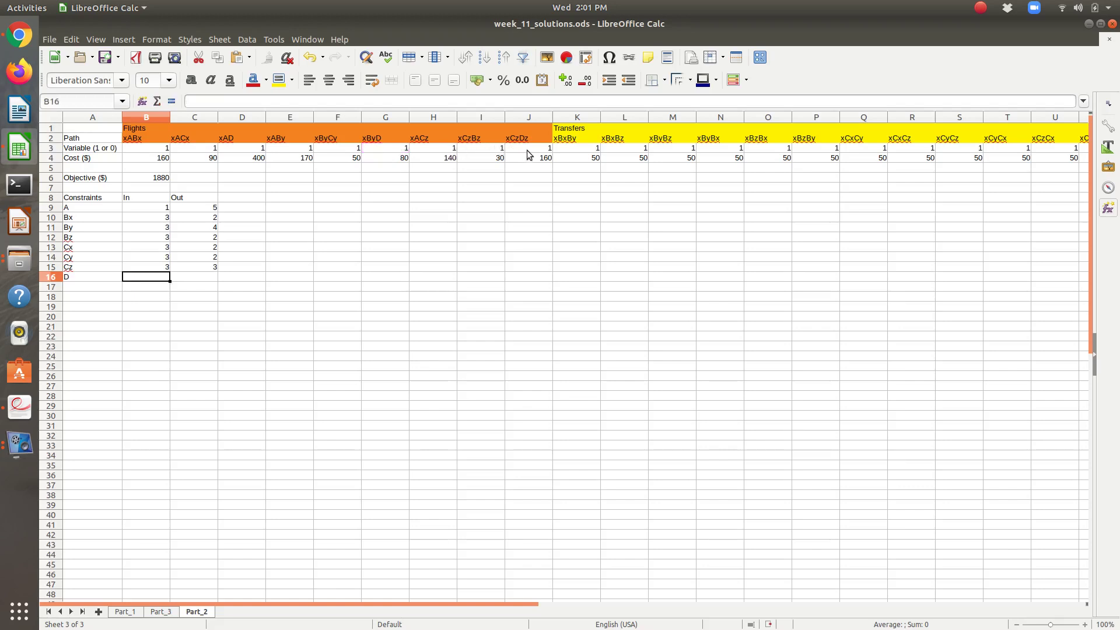
# Check the PDF notes for how the Cz-to-D variable is written in the variable list, node D balance and objective.
pyautogui.hotkey('alt', 'Tab')
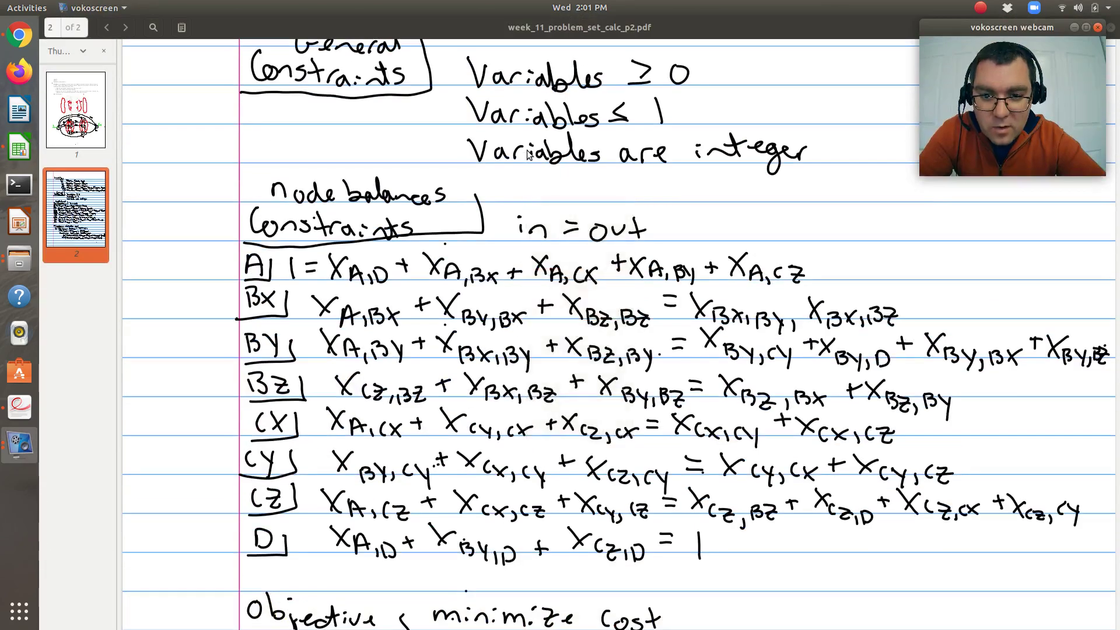
pyautogui.click(437, 302)
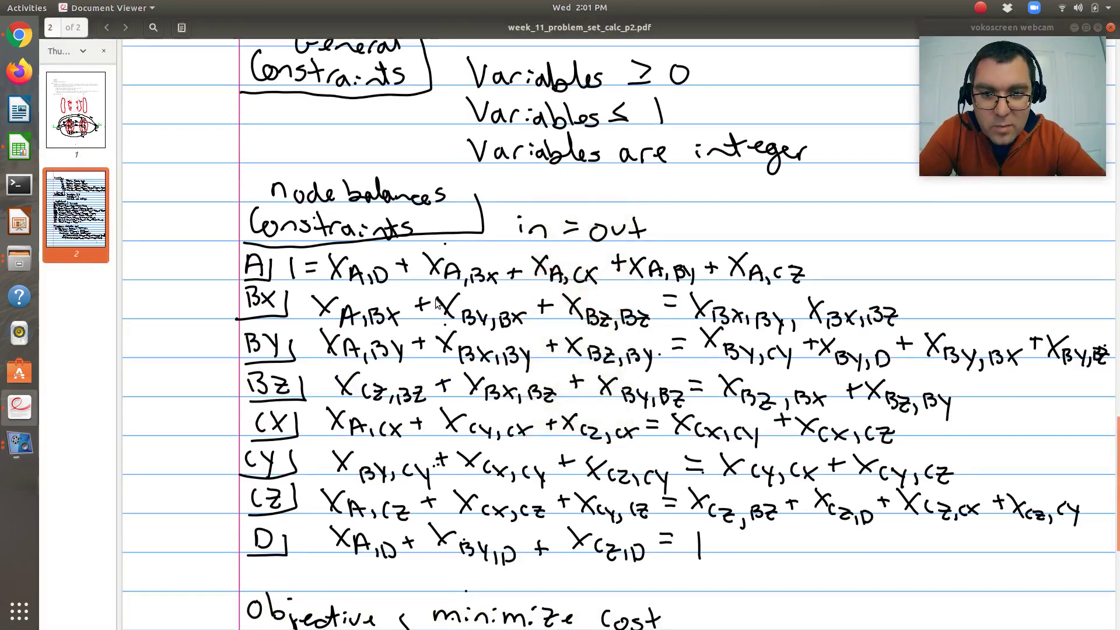
pyautogui.scroll(2, 437, 302)
pyautogui.scroll(10, 437, 303)
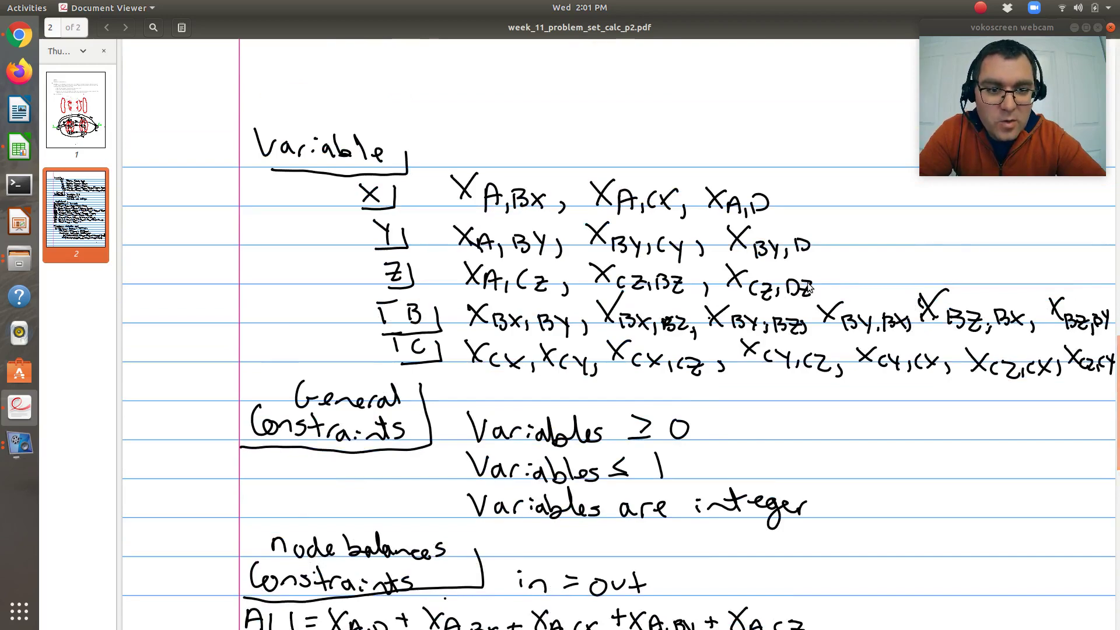
pyautogui.scroll(-12, 809, 286)
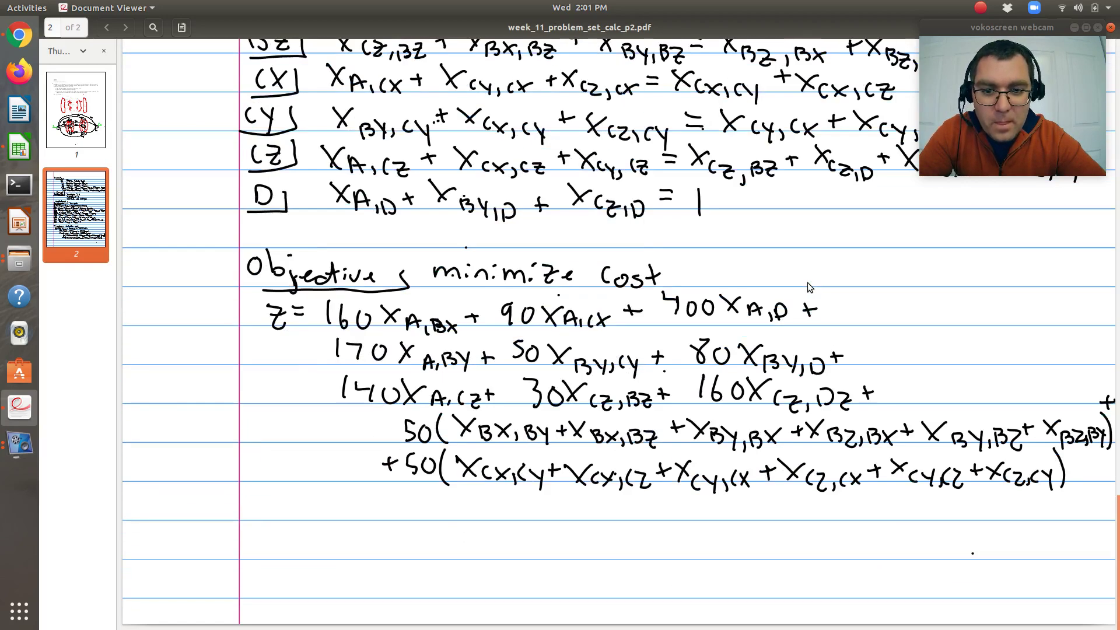
pyautogui.scroll(6, 809, 286)
pyautogui.hotkey('alt', 'Tab')
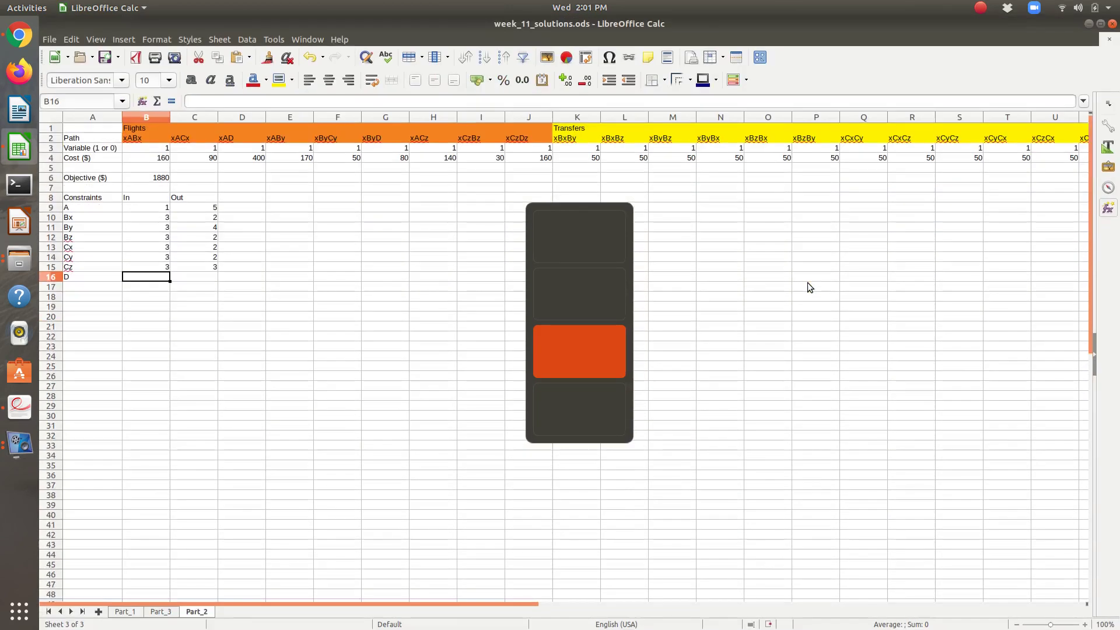
pyautogui.write('=')
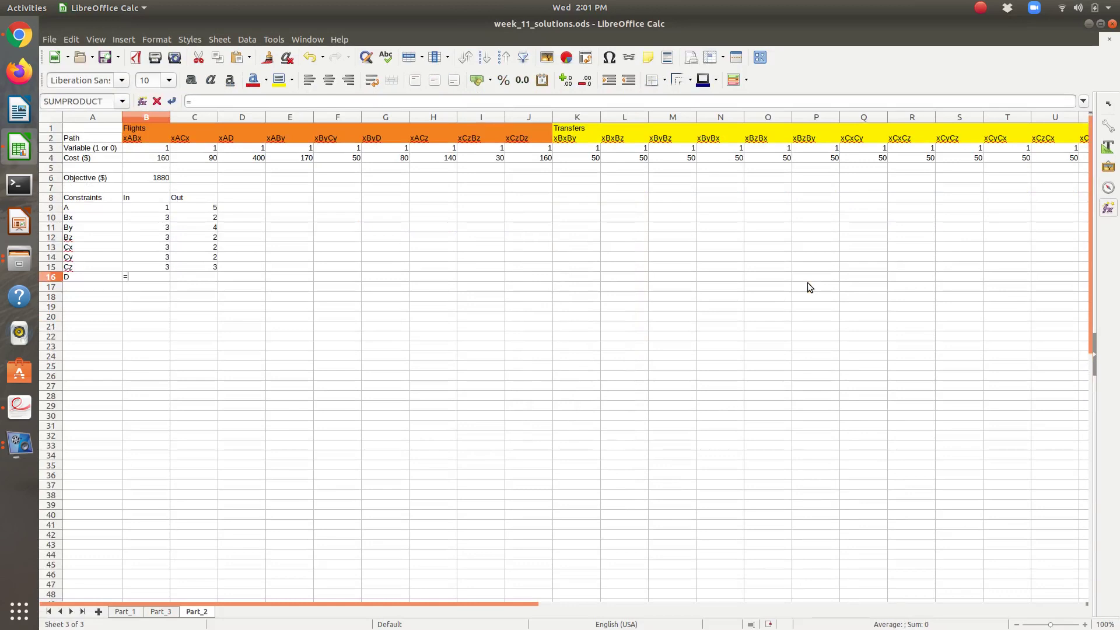
pyautogui.click(536, 135)
pyautogui.press('Escape')
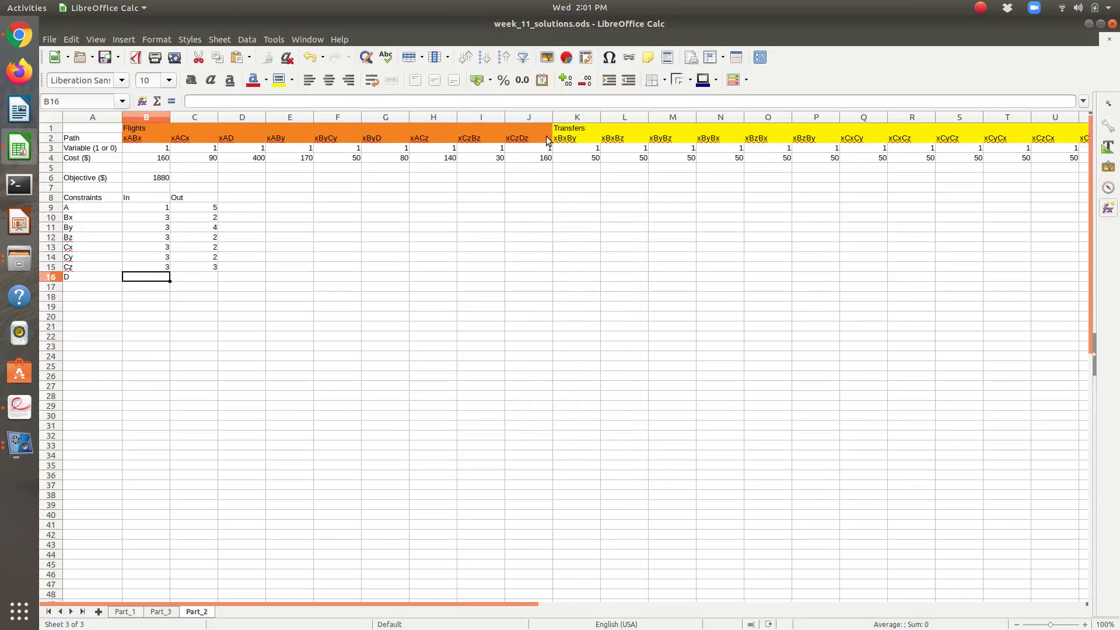
# Rename the last flight variable header in J2 to xCzD.
pyautogui.click(537, 134)
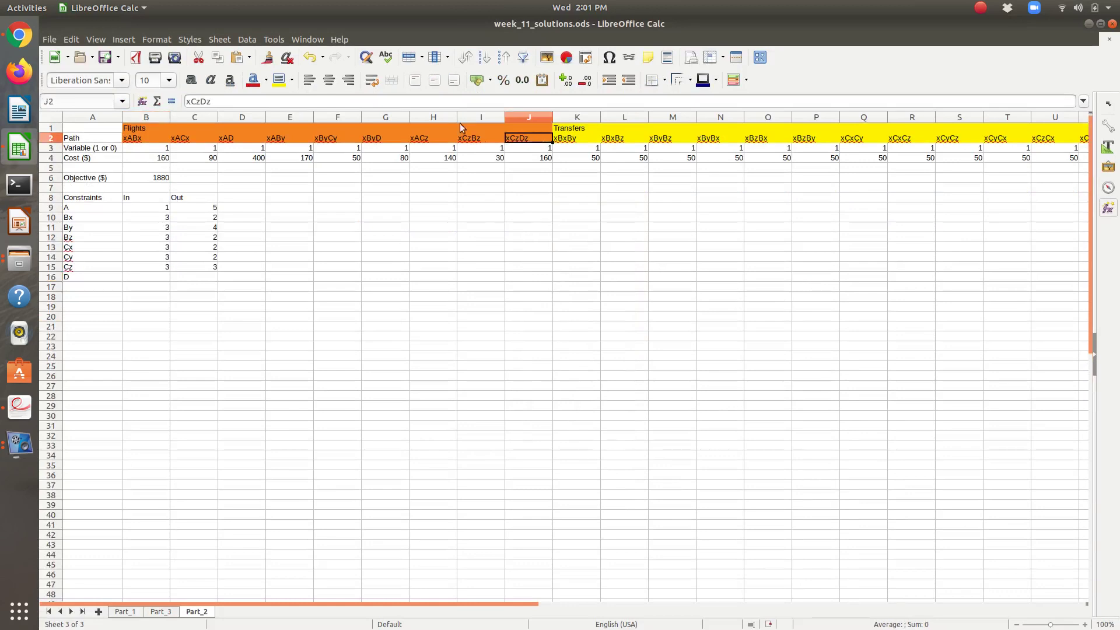
pyautogui.click(275, 104)
pyautogui.press('BackSpace')
pyautogui.press('Return')
# Calculate node D's In value in B16 as =D3+G3+J3 and set its Out value in C16 to 1.
pyautogui.press('Down')
pyautogui.press('Down')
pyautogui.press('Down')
pyautogui.press('Down')
pyautogui.press('Down')
pyautogui.press('Down')
pyautogui.press('Down')
pyautogui.press('Down')
pyautogui.press('Down')
pyautogui.press('Down')
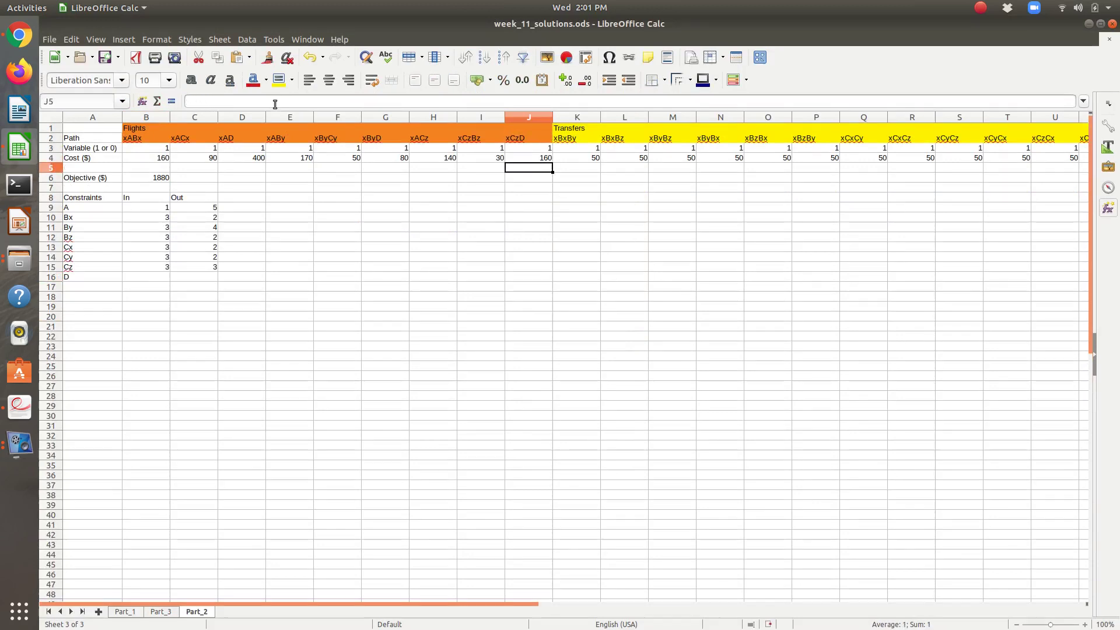
pyautogui.press('Left')
pyautogui.press('Left')
pyautogui.press('Left')
pyautogui.press('Left')
pyautogui.press('Left')
pyautogui.press('Left')
pyautogui.press('Left')
pyautogui.press('Left')
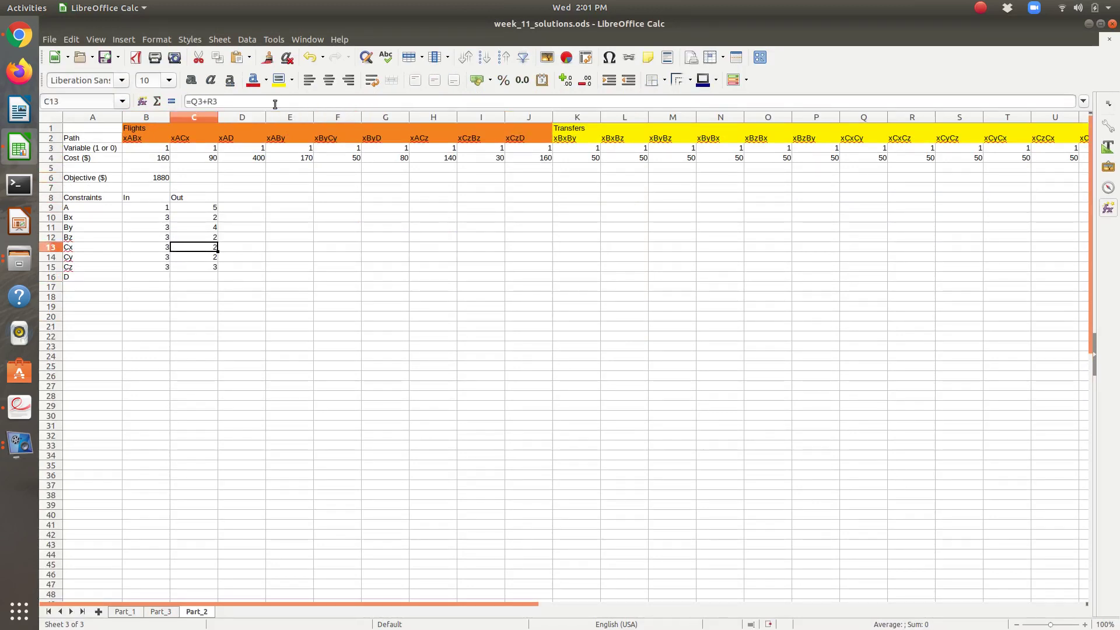
pyautogui.press('Down')
pyautogui.press('Down')
pyautogui.press('Down')
pyautogui.write('=')
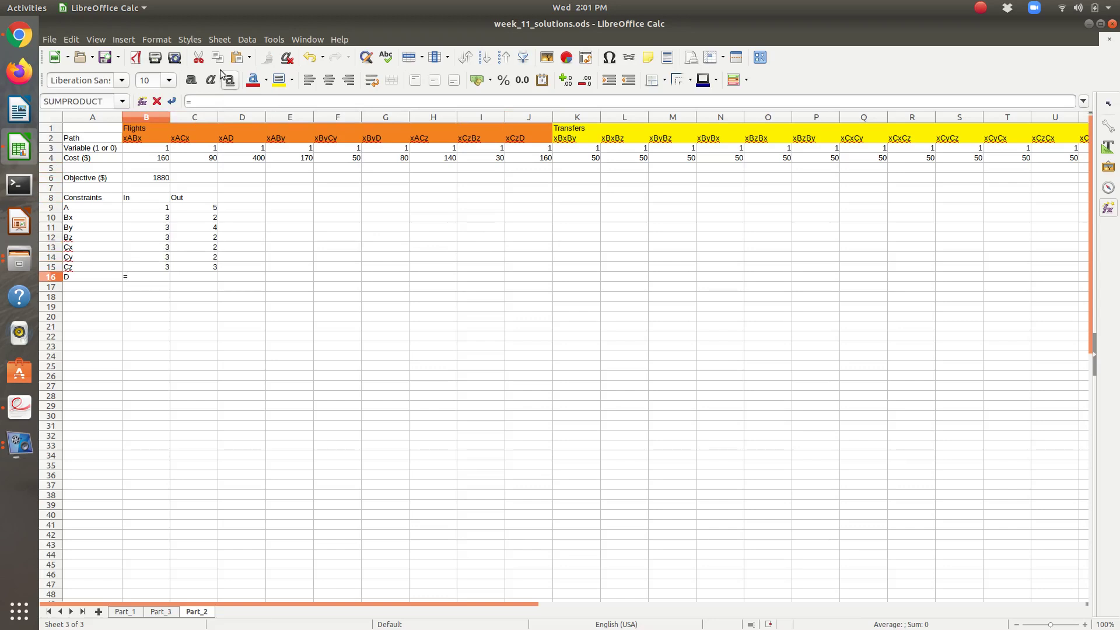
pyautogui.click(245, 150)
pyautogui.write('+')
pyautogui.click(379, 148)
pyautogui.write('+')
pyautogui.click(517, 149)
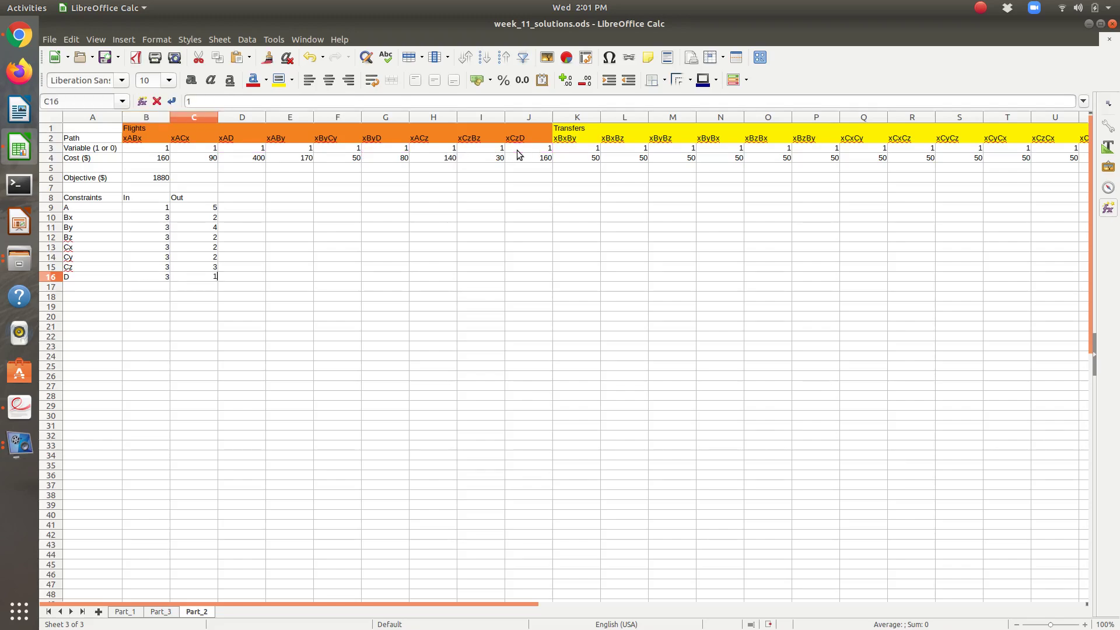
pyautogui.press('Return')
# Review the node balances, variable list and cost objective in the PDF notes, and return to the spreadsheet.
pyautogui.hotkey('alt', 'Tab')
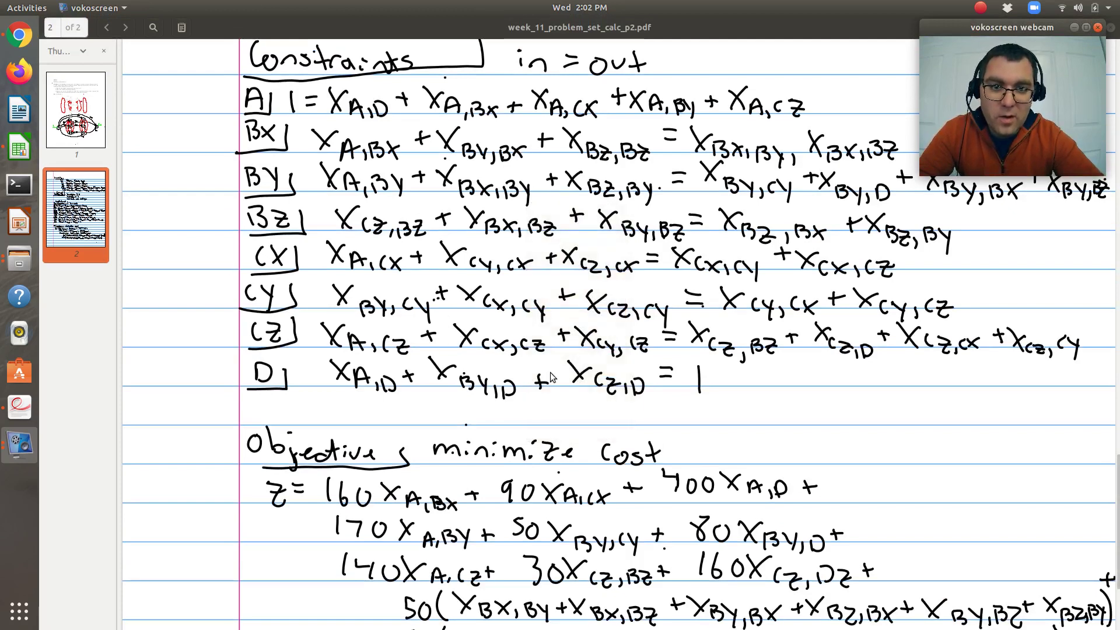
pyautogui.click(796, 400)
pyautogui.scroll(-3, 797, 400)
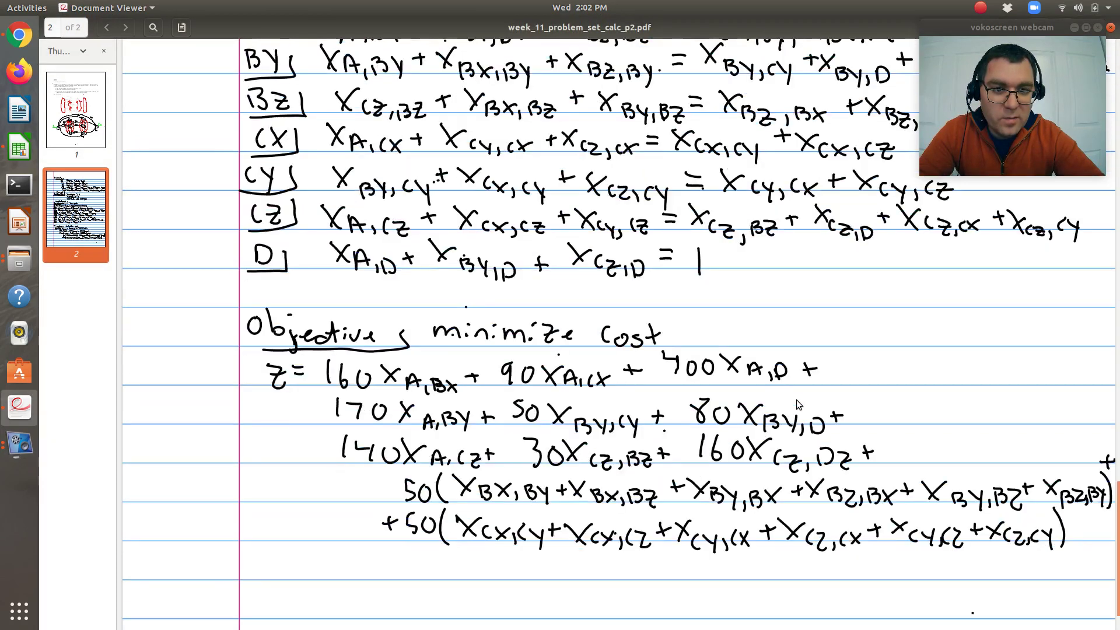
pyautogui.scroll(3, 797, 400)
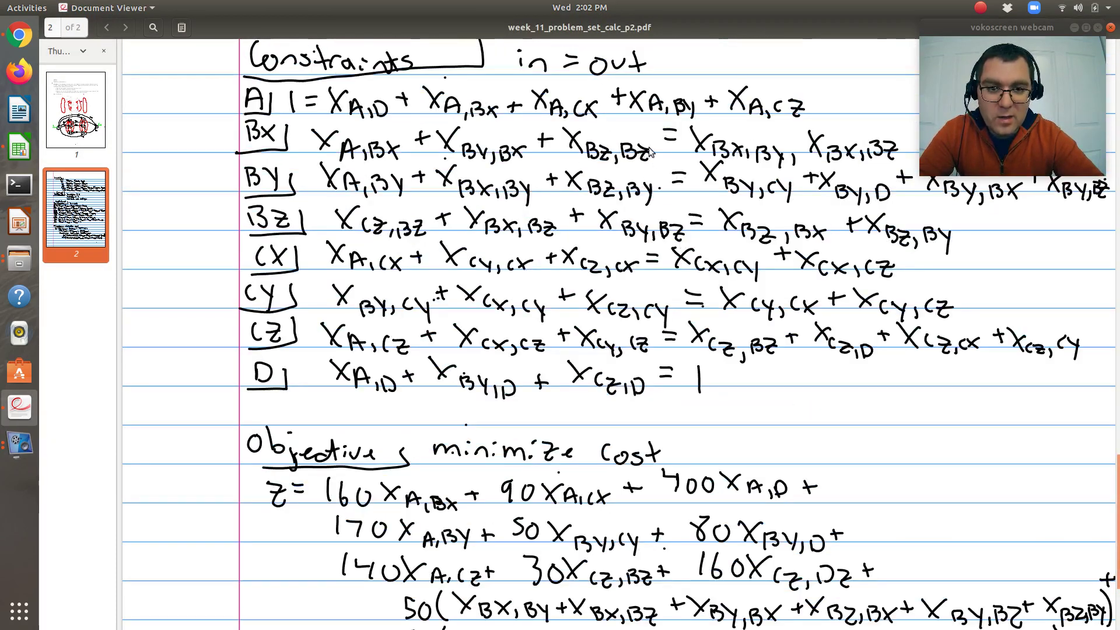
pyautogui.scroll(10, 647, 155)
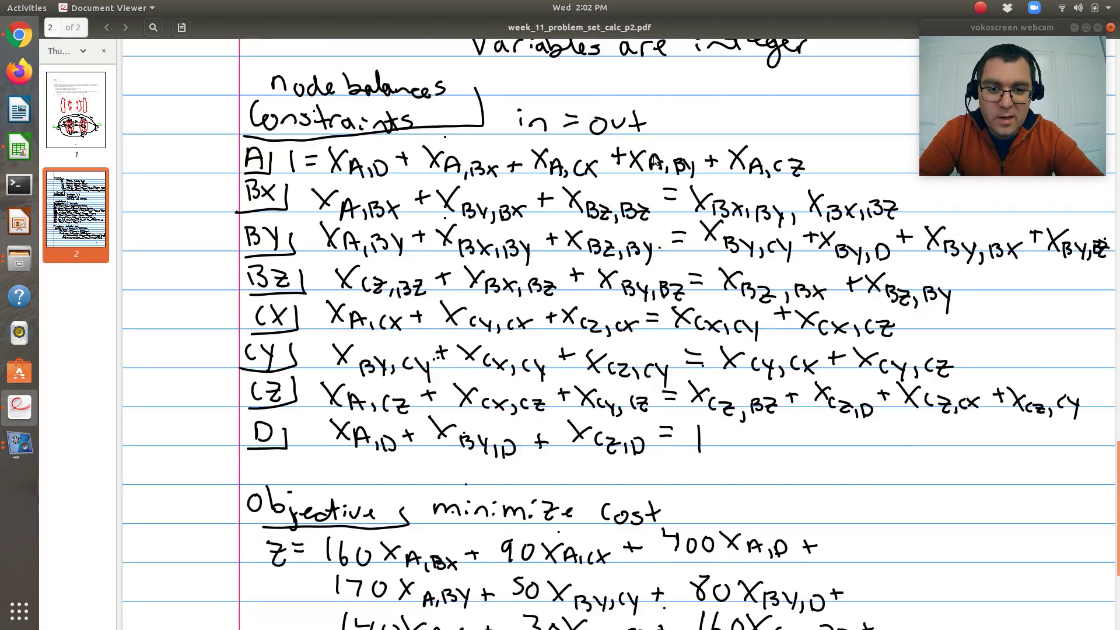
pyautogui.scroll(5, 654, 159)
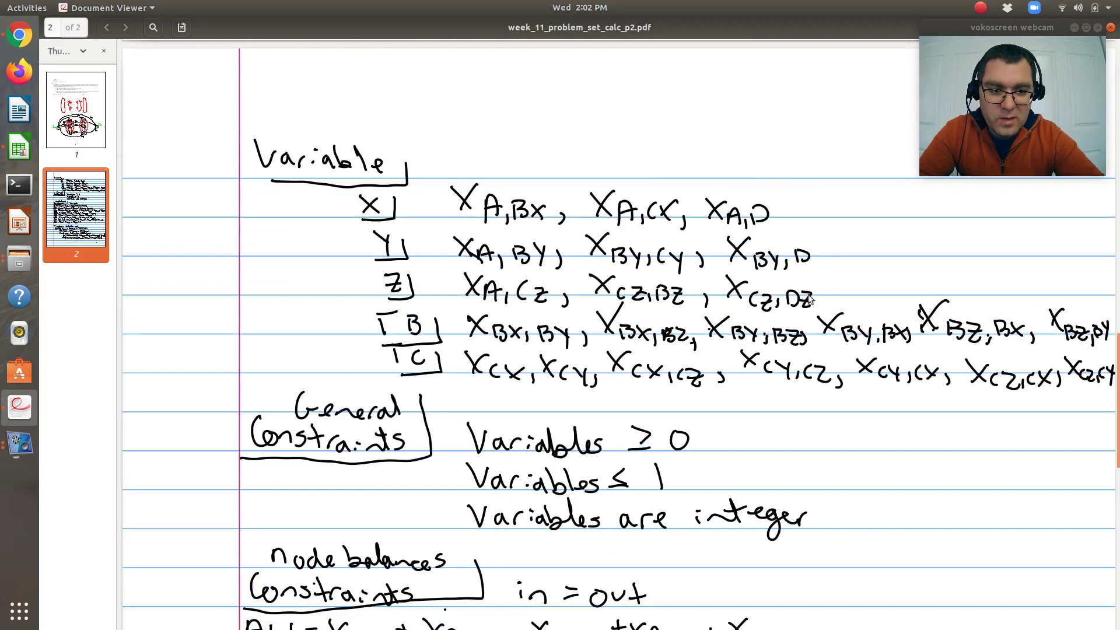
pyautogui.scroll(-15, 813, 322)
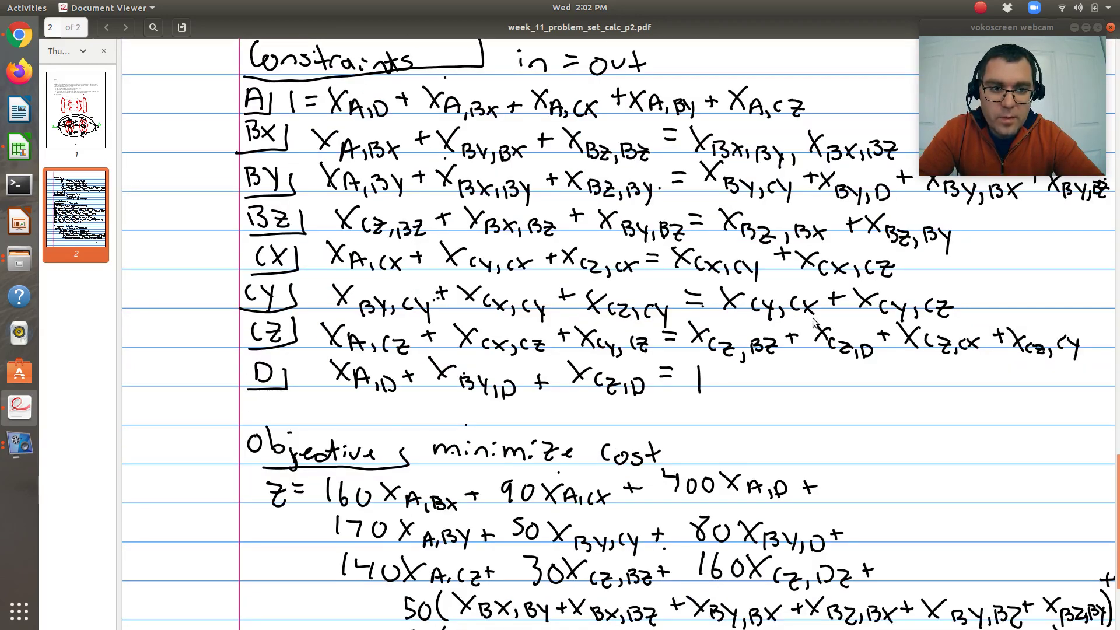
pyautogui.scroll(-5, 814, 322)
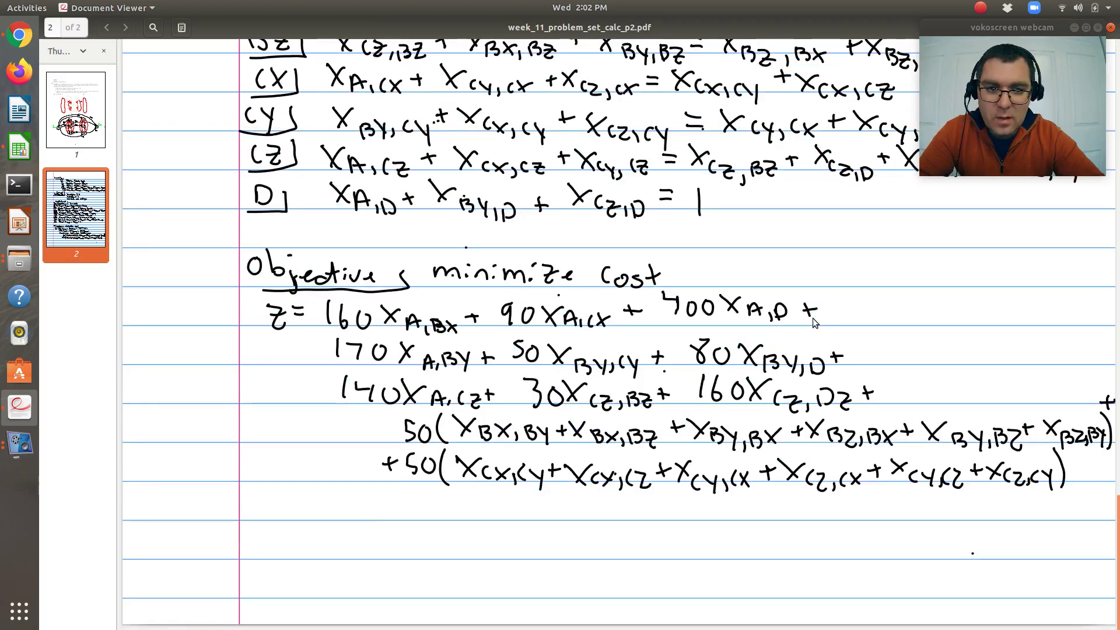
pyautogui.hotkey('alt', 'Tab')
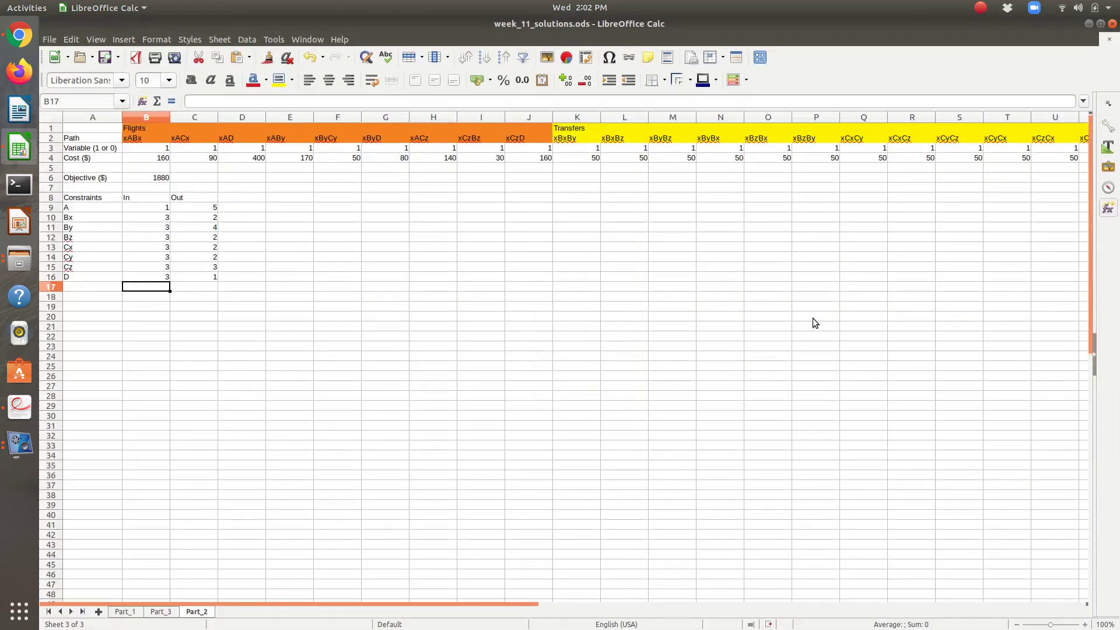
# Set up the Solver to minimize target cell B6 by changing the variable cells B3:V3.
pyautogui.press('Up')
pyautogui.press('Up')
pyautogui.press('Up')
pyautogui.press('Up')
pyautogui.press('Up')
pyautogui.press('Up')
pyautogui.press('Up')
pyautogui.press('Up')
pyautogui.press('Up')
pyautogui.press('Up')
pyautogui.press('Up')
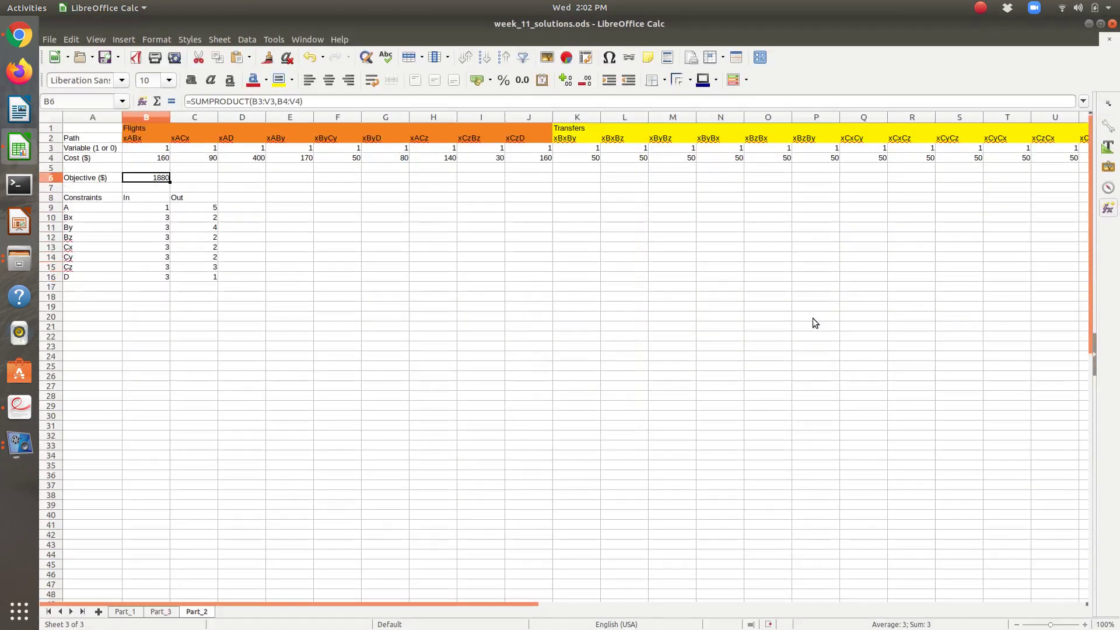
pyautogui.click(279, 40)
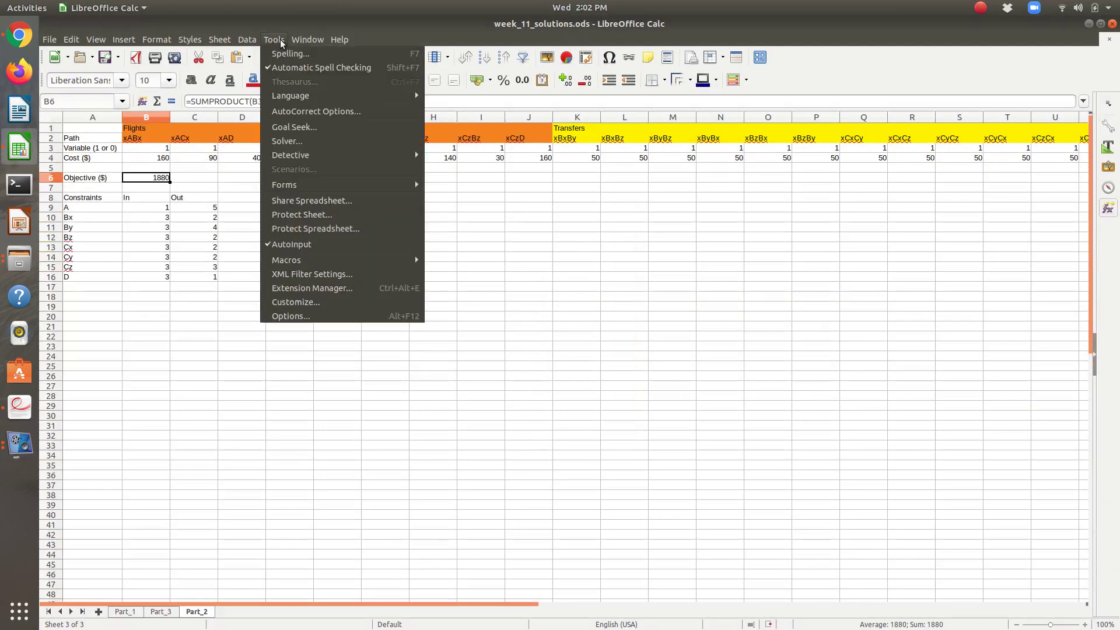
pyautogui.click(309, 141)
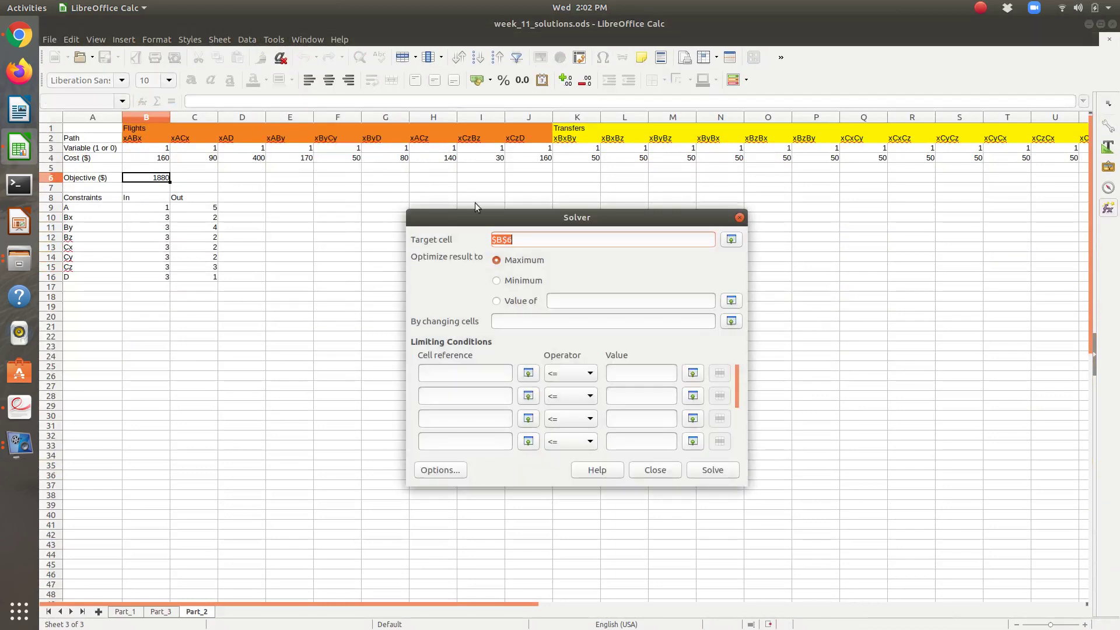
pyautogui.click(516, 280)
pyautogui.click(727, 327)
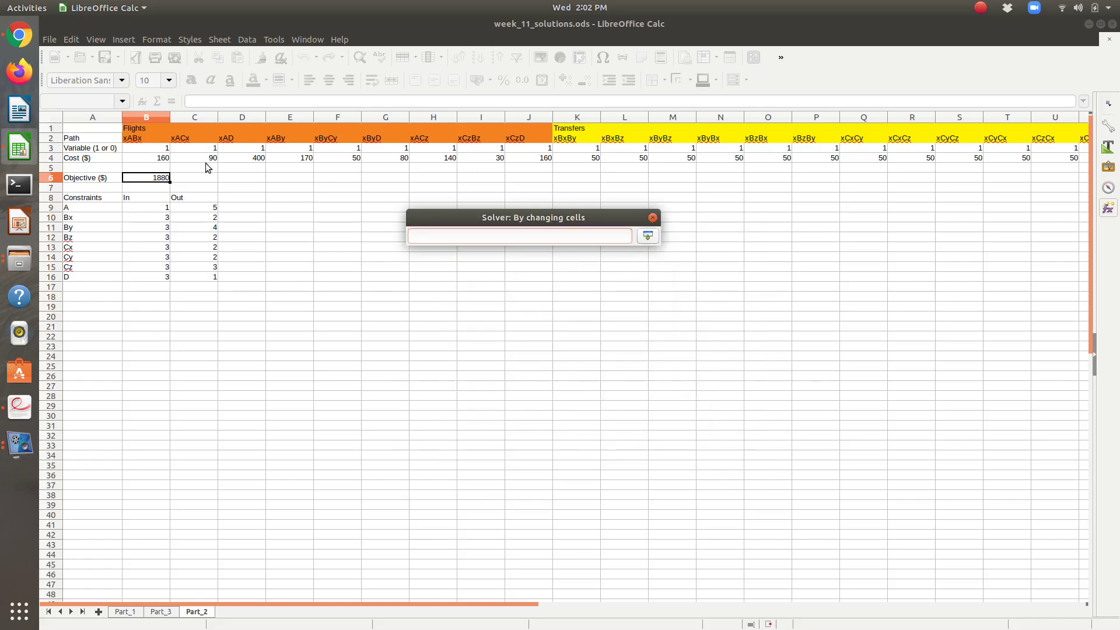
pyautogui.moveTo(142, 150); pyautogui.dragTo(908, 150)
pyautogui.press('Return')
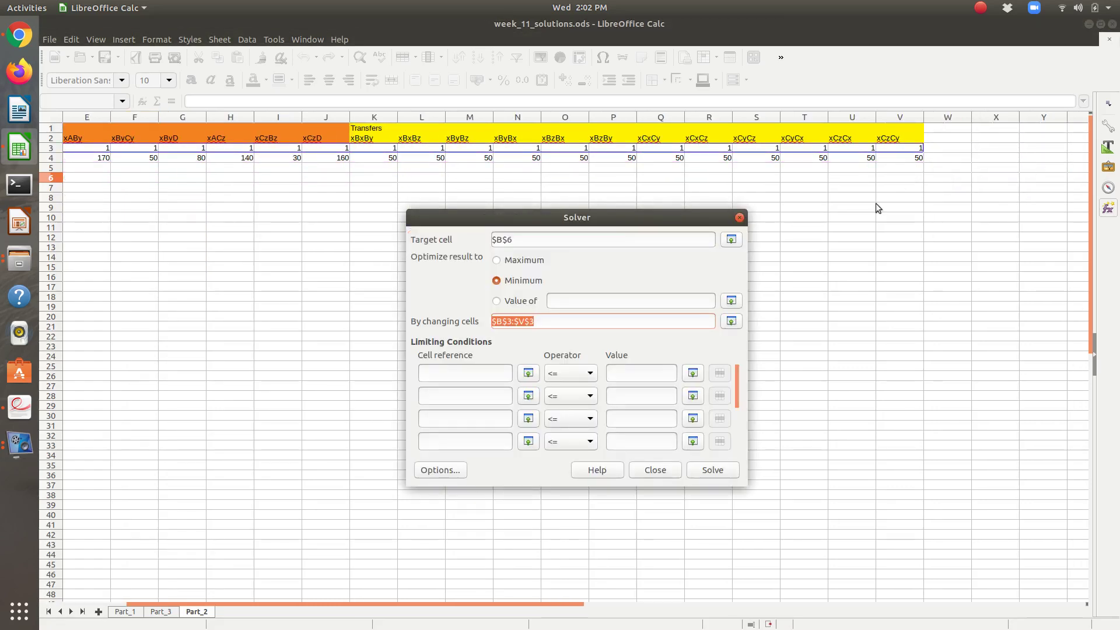
# Add a Solver limiting condition requiring the In values B9:B16 to equal the Out values C9:C16.
pyautogui.click(528, 372)
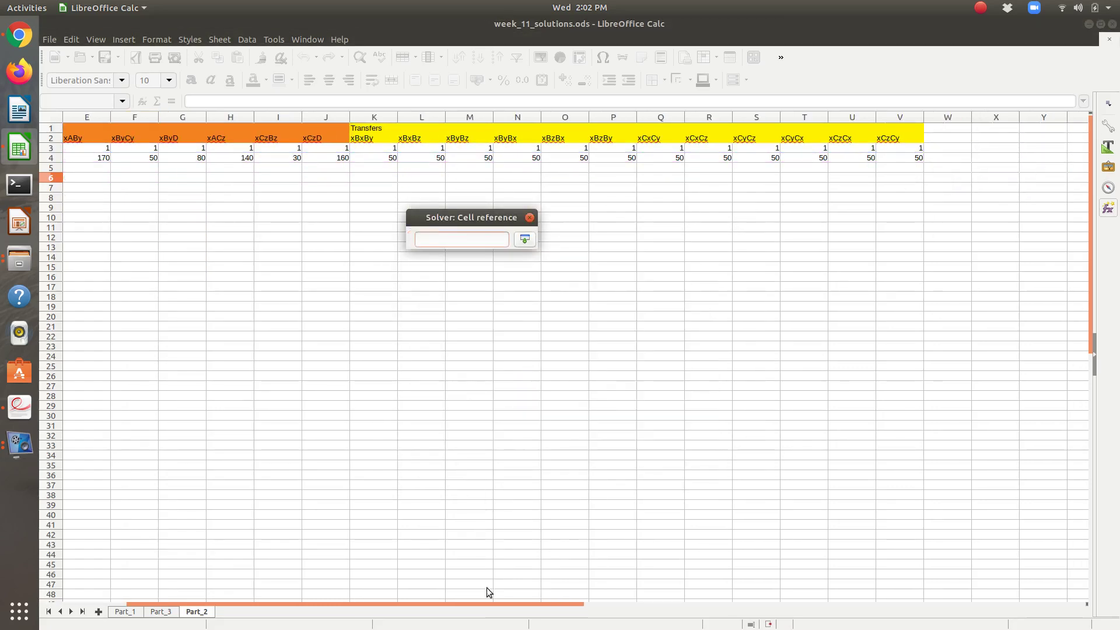
pyautogui.moveTo(411, 601); pyautogui.dragTo(331, 601)
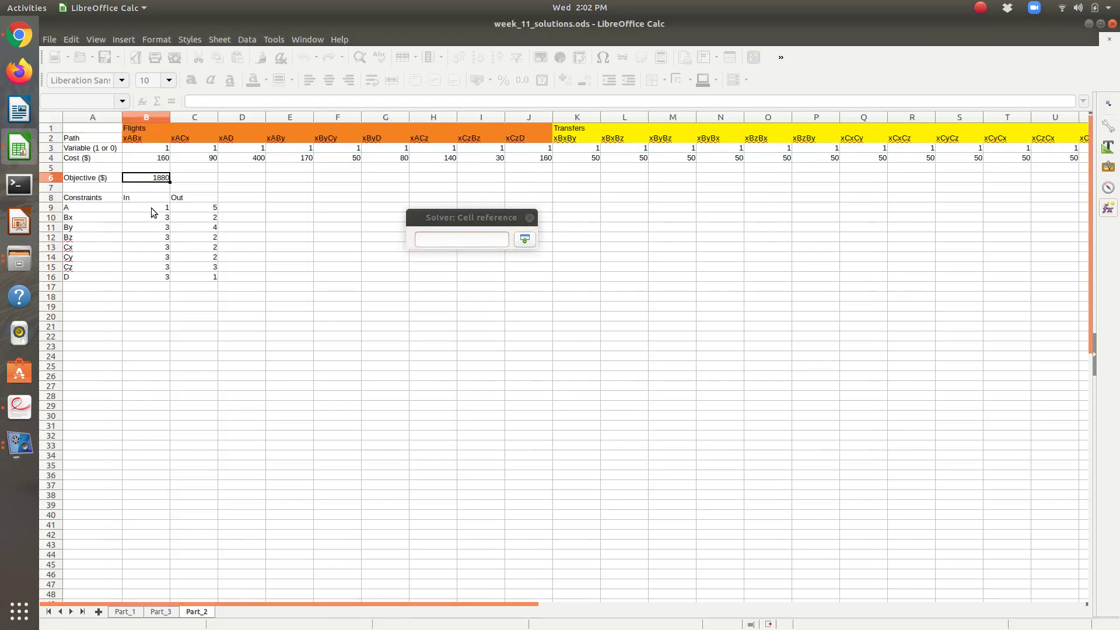
pyautogui.moveTo(152, 207); pyautogui.dragTo(142, 278)
pyautogui.press('Return')
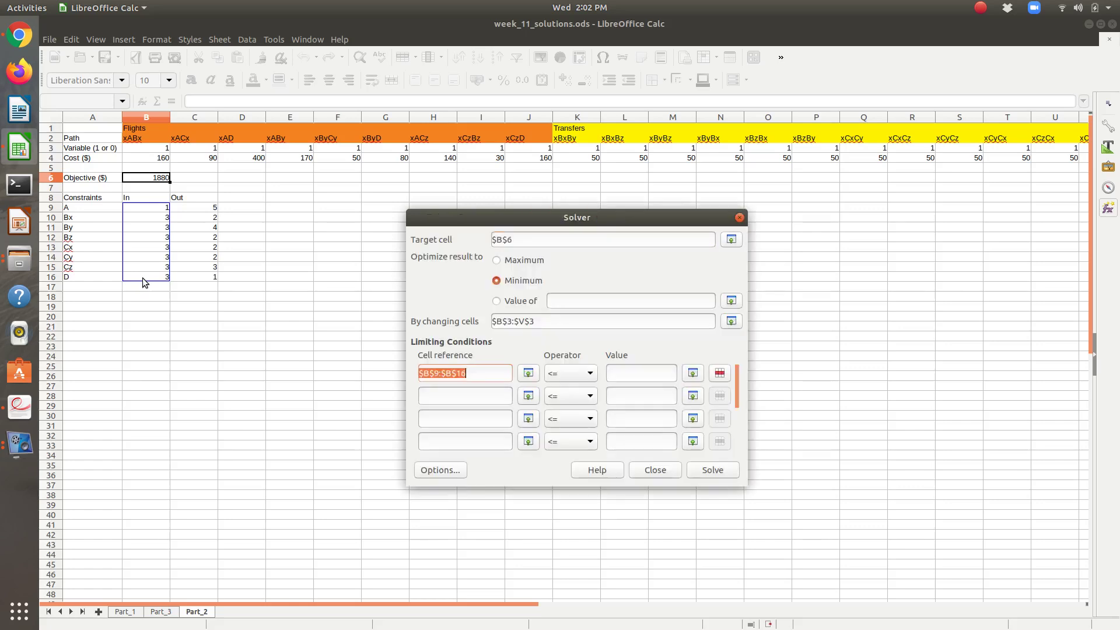
pyautogui.click(562, 374)
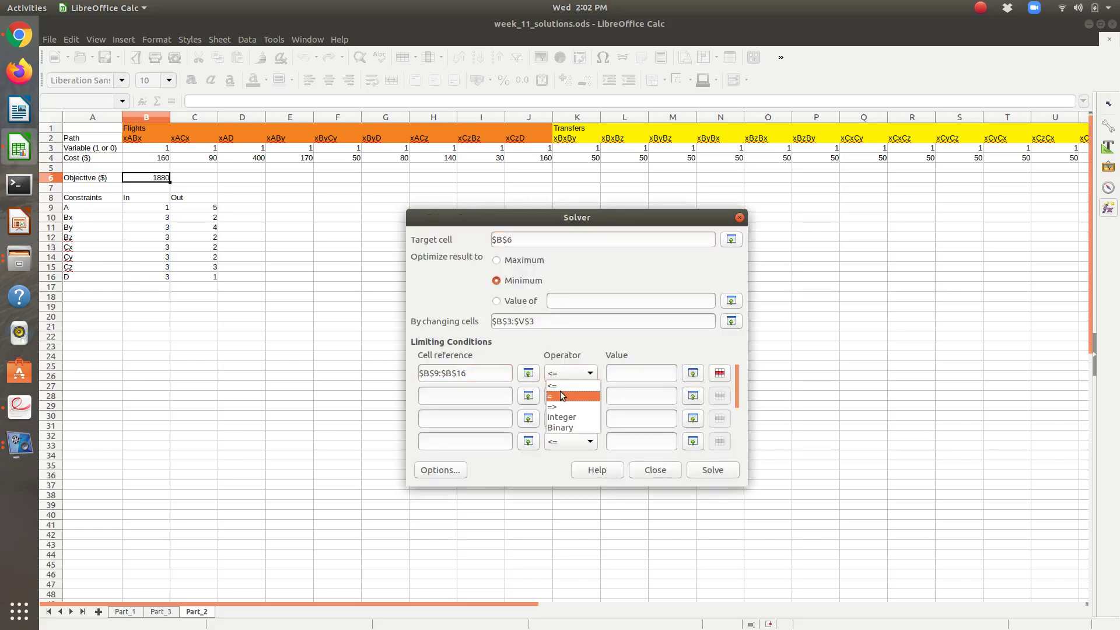
pyautogui.click(560, 390)
pyautogui.click(692, 373)
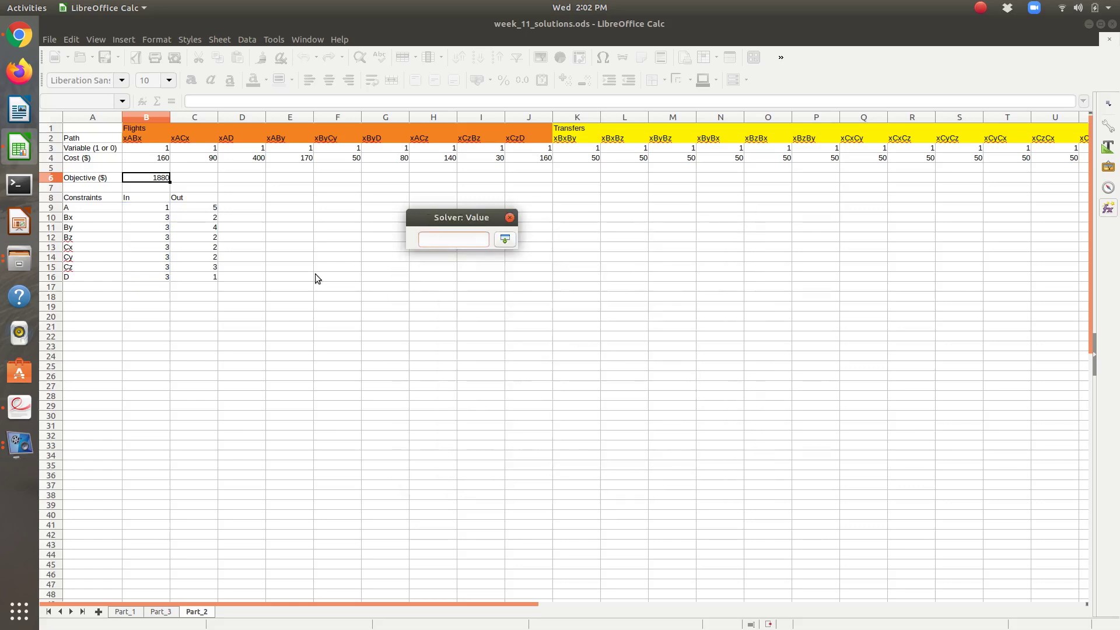
pyautogui.moveTo(209, 209); pyautogui.dragTo(214, 277)
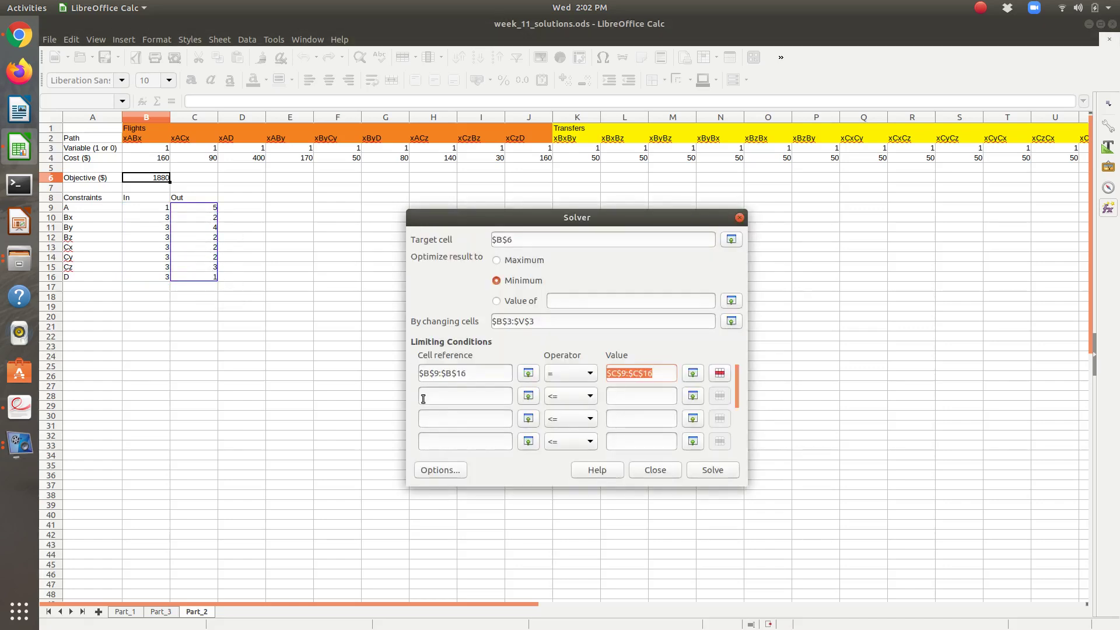
# Add a second Solver limiting condition keeping the variable cells B3:V3 <= 1.
pyautogui.click(527, 401)
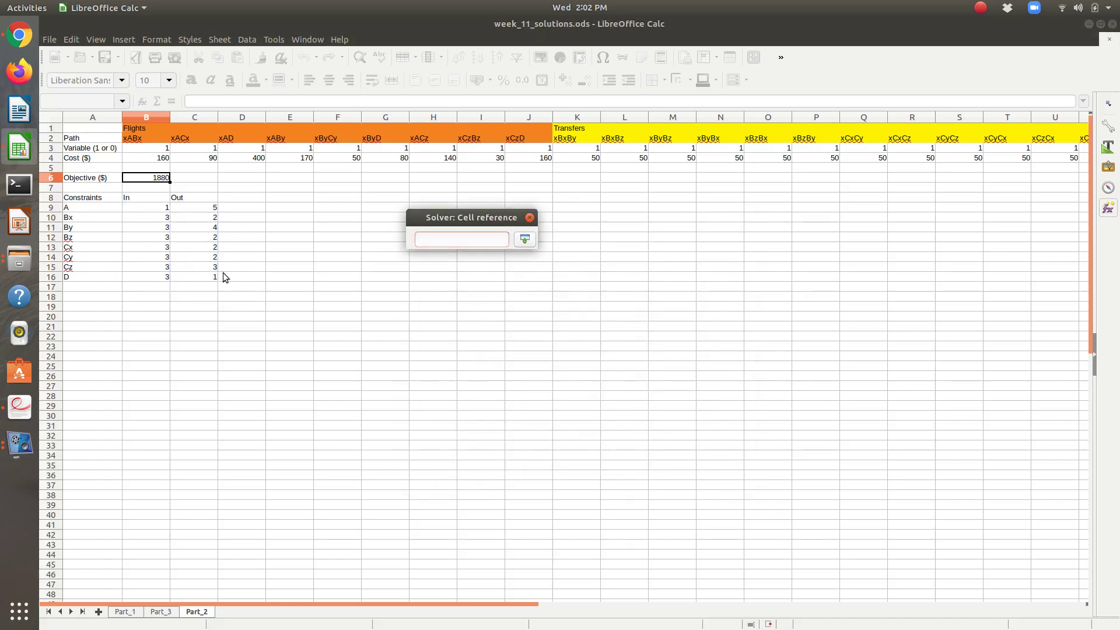
pyautogui.moveTo(146, 149); pyautogui.dragTo(961, 146)
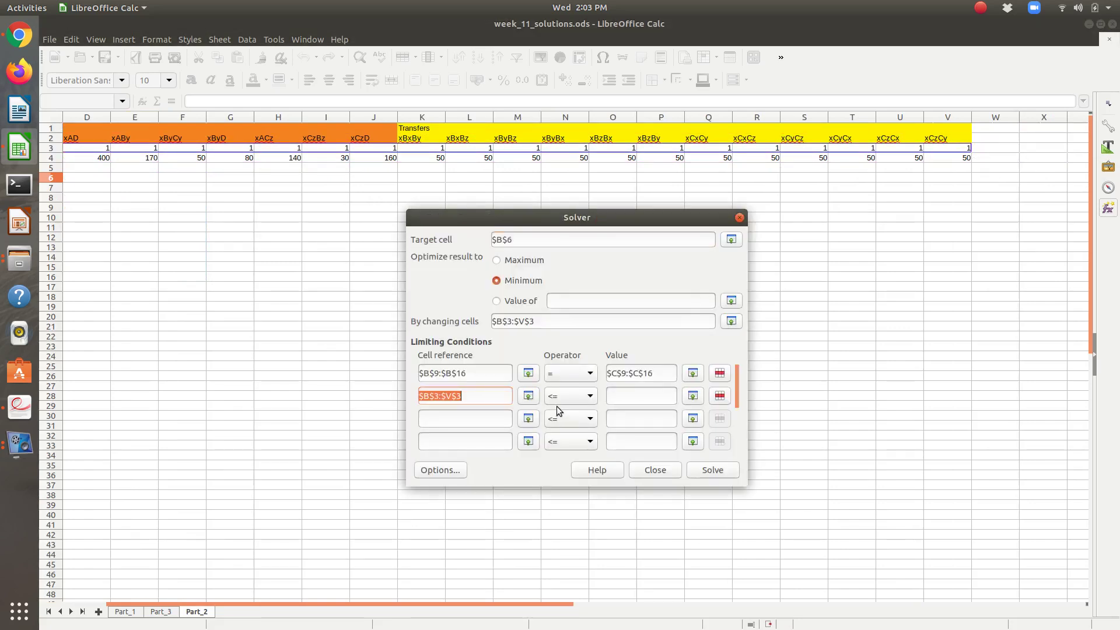
pyautogui.click(556, 400)
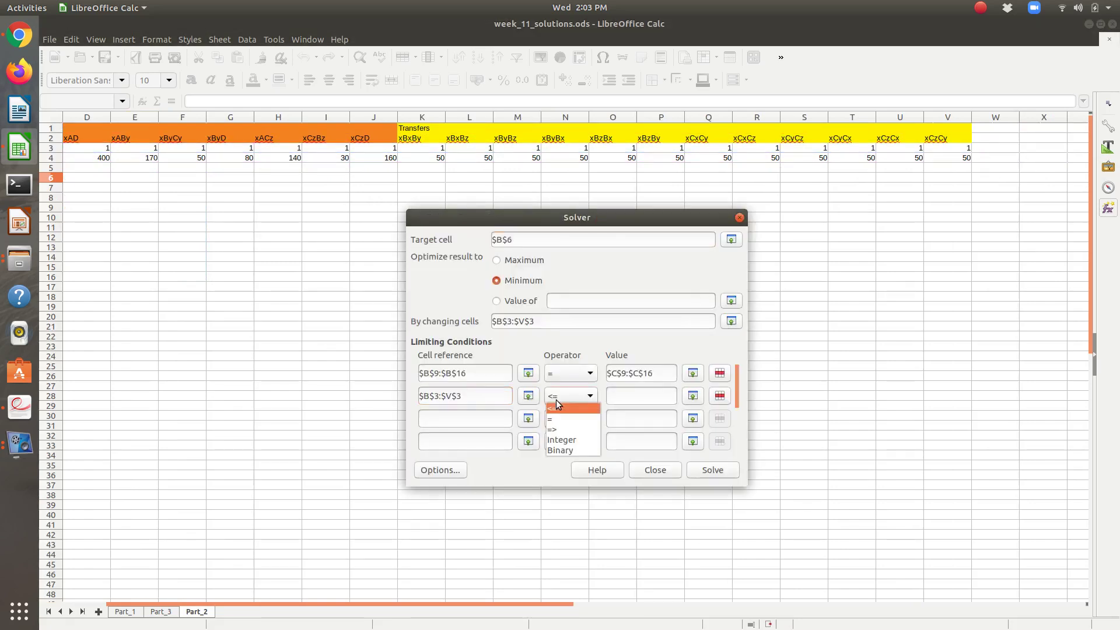
pyautogui.click(555, 402)
pyautogui.click(645, 396)
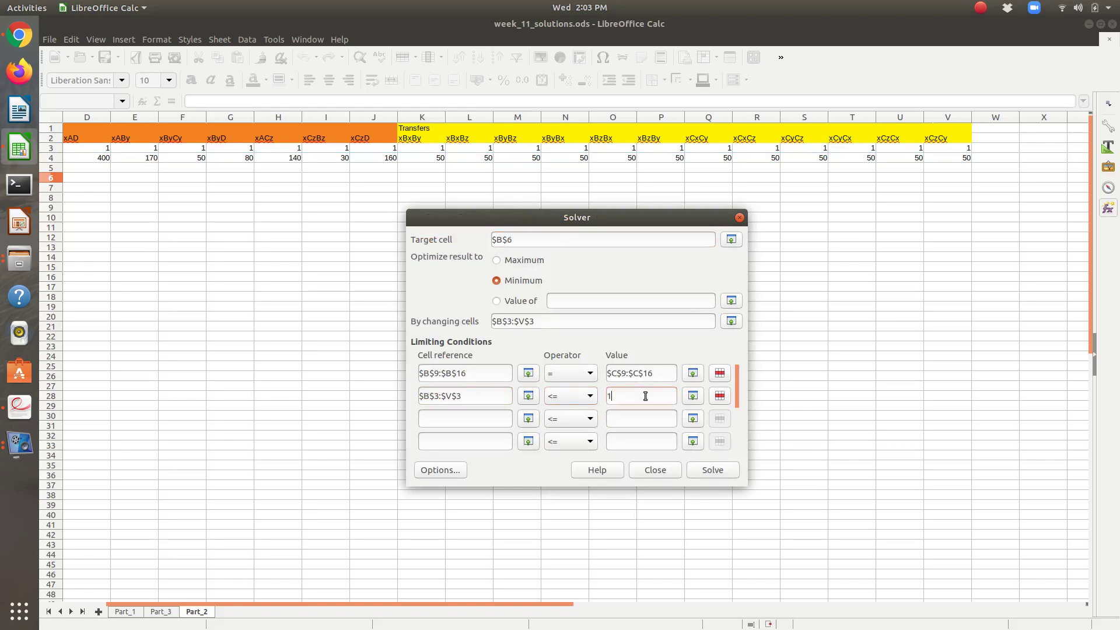
# Add a third Solver limiting condition requiring the variable cells B3:V3 => 0.
pyautogui.click(501, 396)
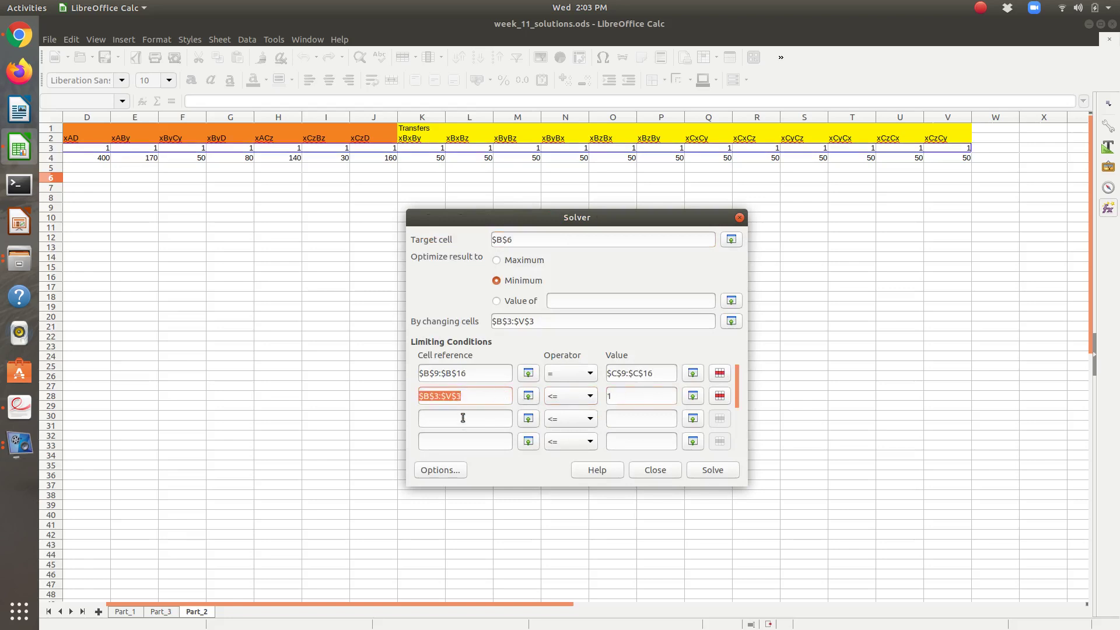
pyautogui.hotkey('ctrl', 'c')
pyautogui.click(463, 418)
pyautogui.hotkey('ctrl', 'v')
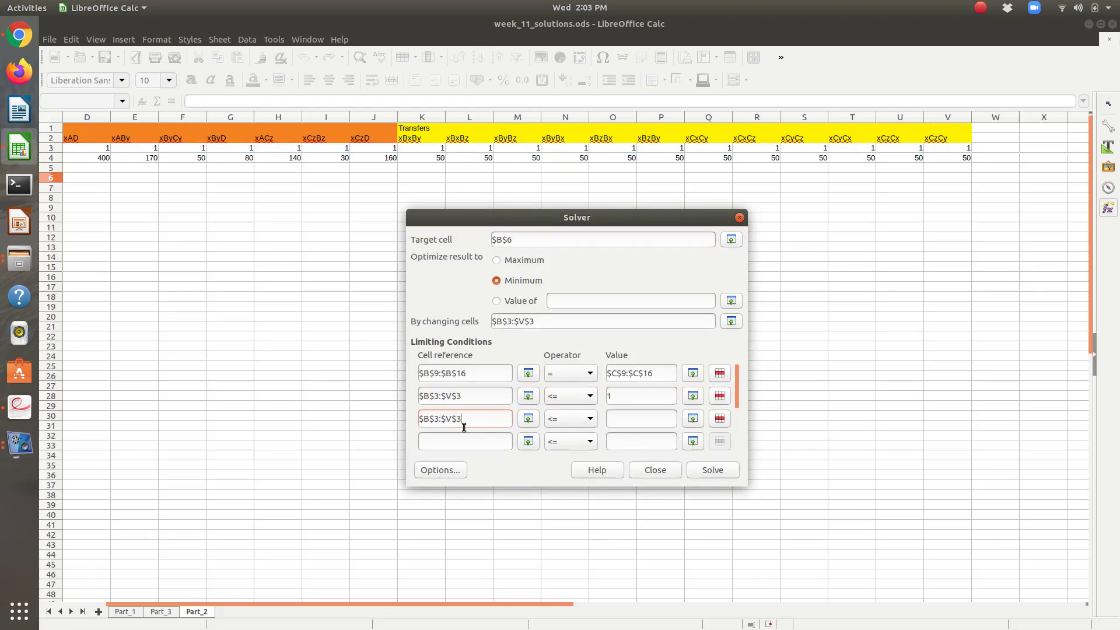
pyautogui.click(588, 419)
pyautogui.click(567, 450)
# Restrict the variable cells B3:V3 to Integer in a fourth limiting condition, then solve the model and keep the result.
pyautogui.click(497, 444)
pyautogui.hotkey('ctrl', 'v')
pyautogui.click(529, 441)
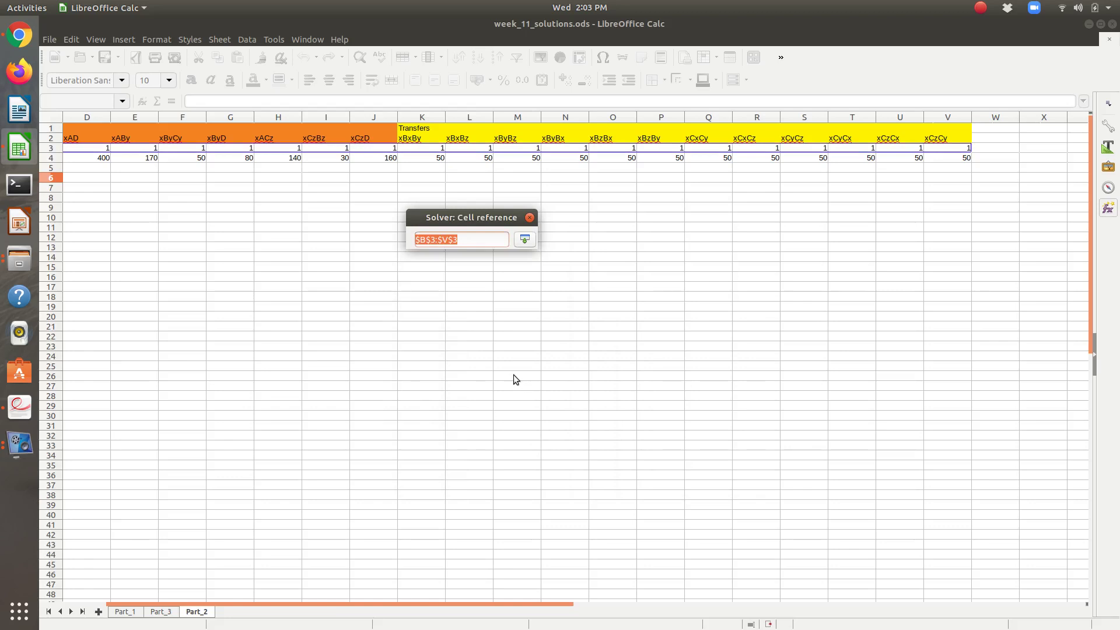
pyautogui.press('Return')
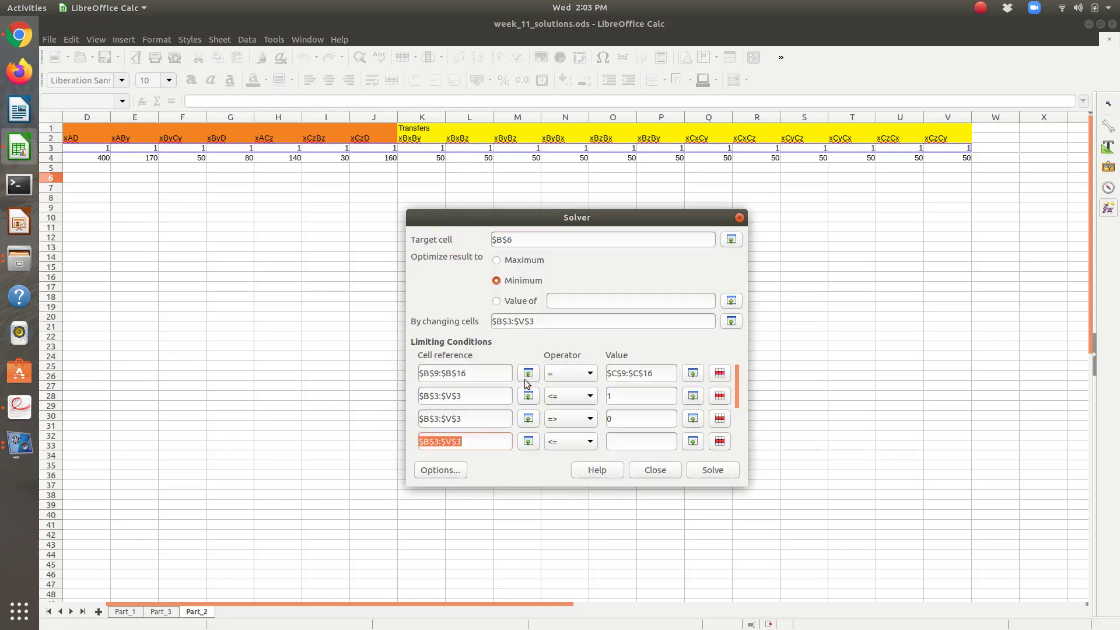
pyautogui.click(557, 442)
pyautogui.click(563, 486)
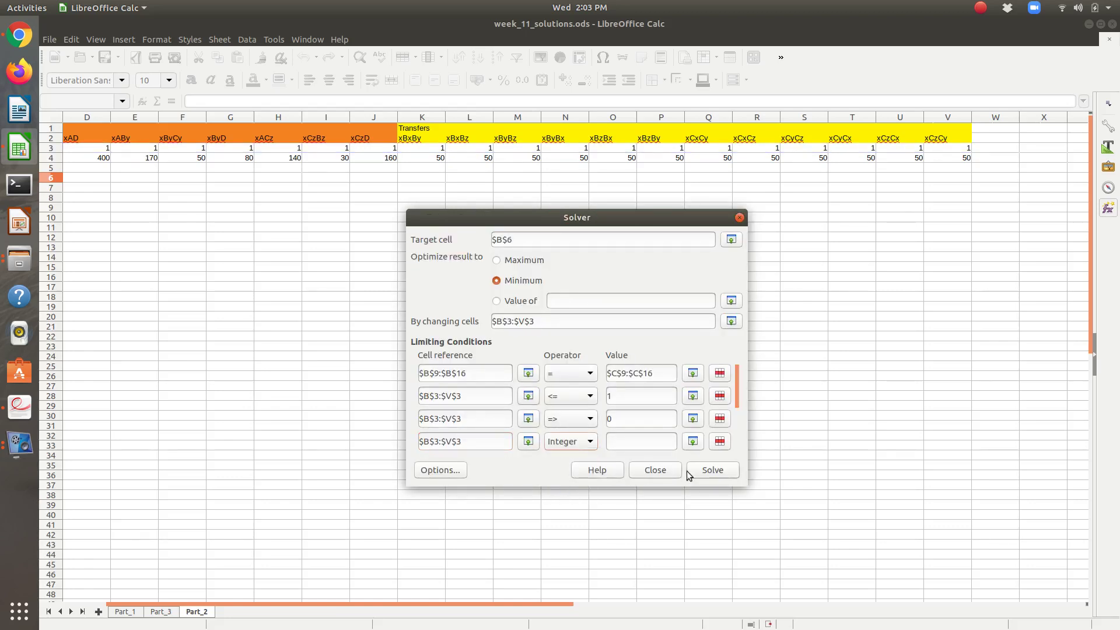
pyautogui.click(703, 470)
pyautogui.click(556, 394)
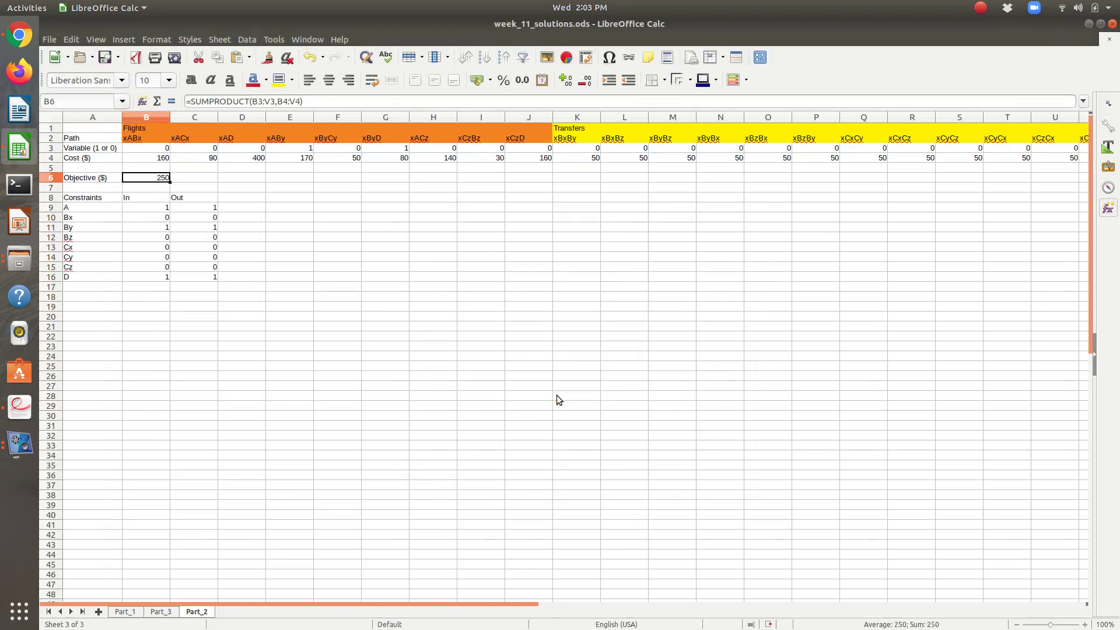
# Check the objective formula in B6 and examine the solved flight variables xABy and xByD in row 3.
pyautogui.doubleClick(163, 178)
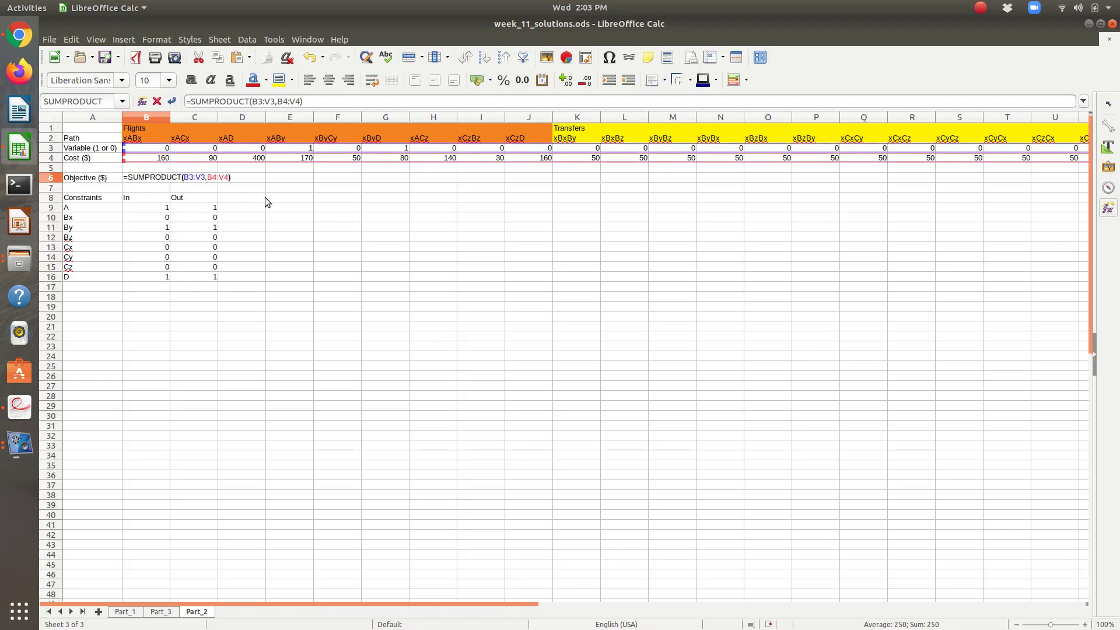
pyautogui.press('Tab')
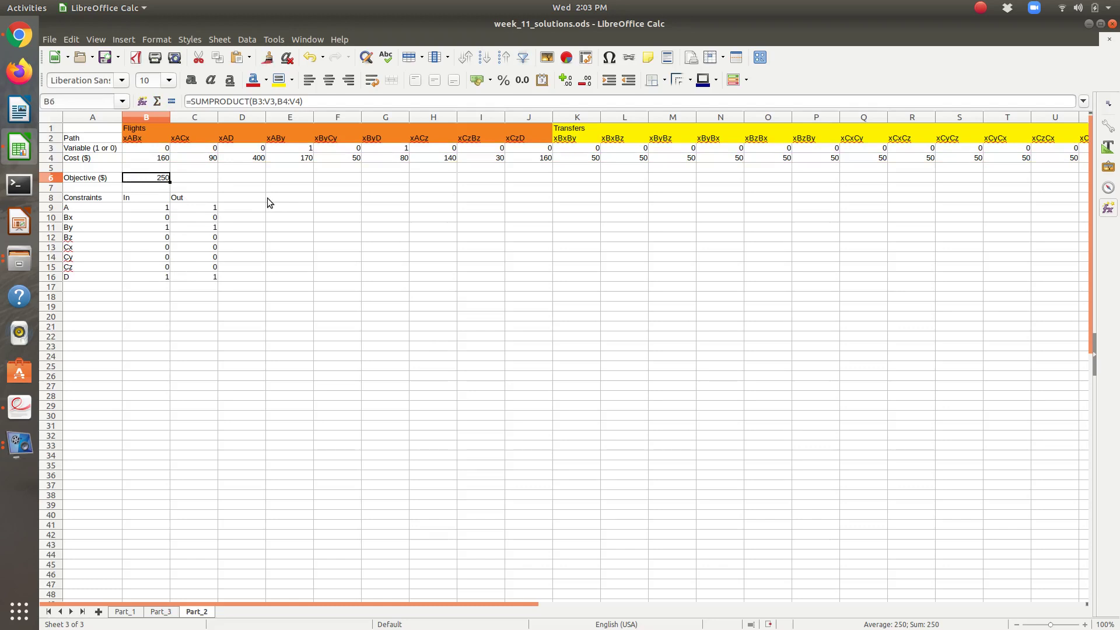
pyautogui.press('Right')
pyautogui.press('Right')
pyautogui.press('Up')
pyautogui.press('Up')
pyautogui.press('Up')
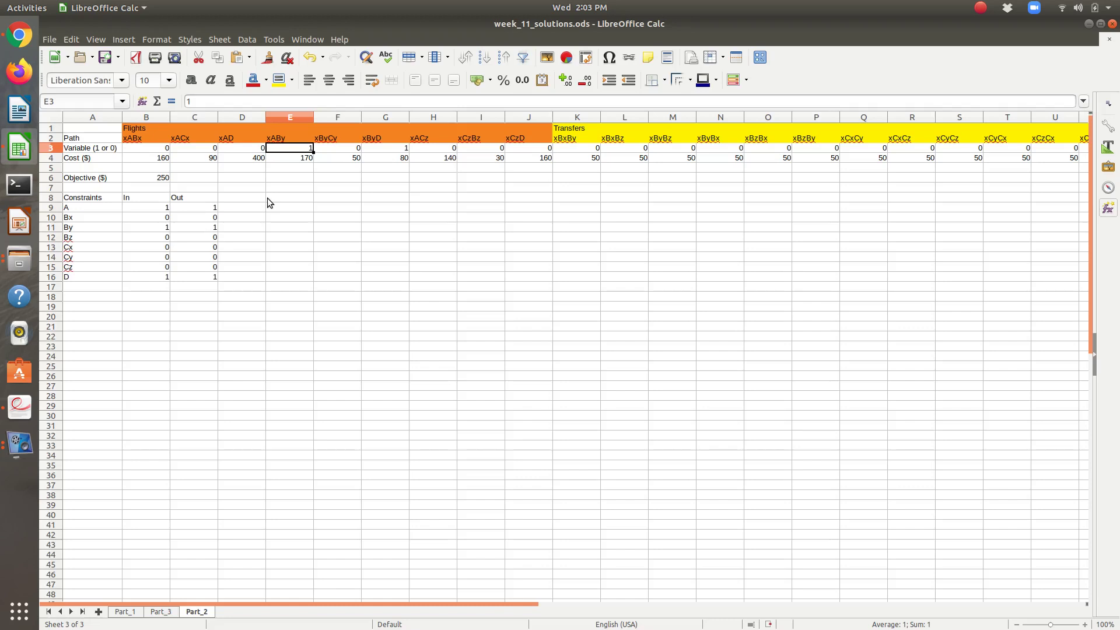
pyautogui.press('Right')
pyautogui.press('Right')
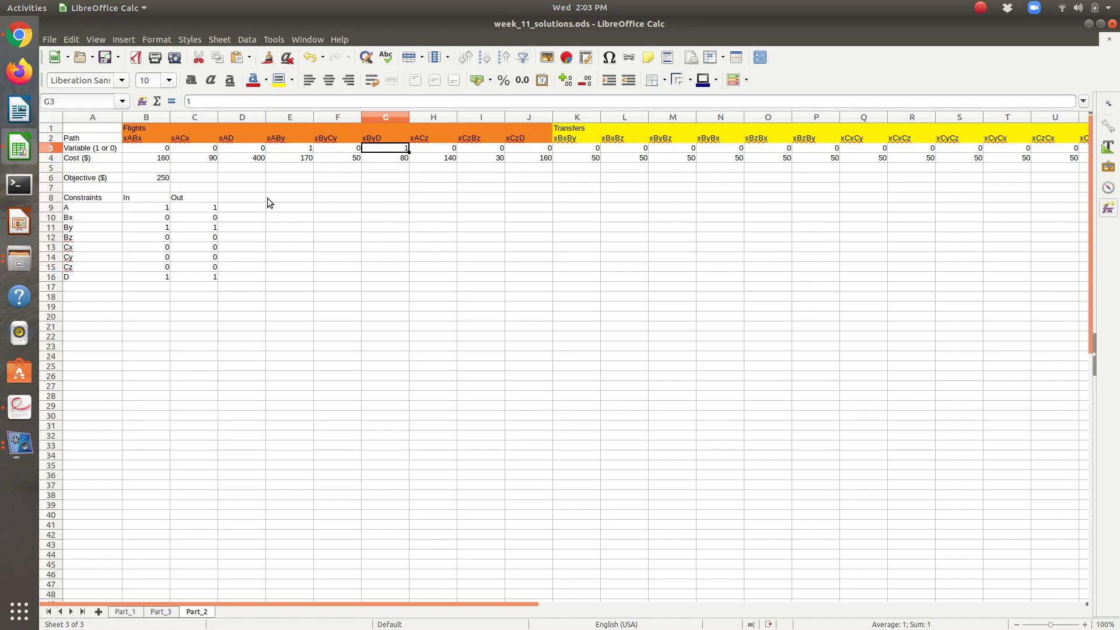
pyautogui.press('Left')
pyautogui.press('Left')
# Switch to the PDF notes and compare the solved route with the network diagram, airline costs and problem questions.
pyautogui.hotkey('alt', 'Tab')
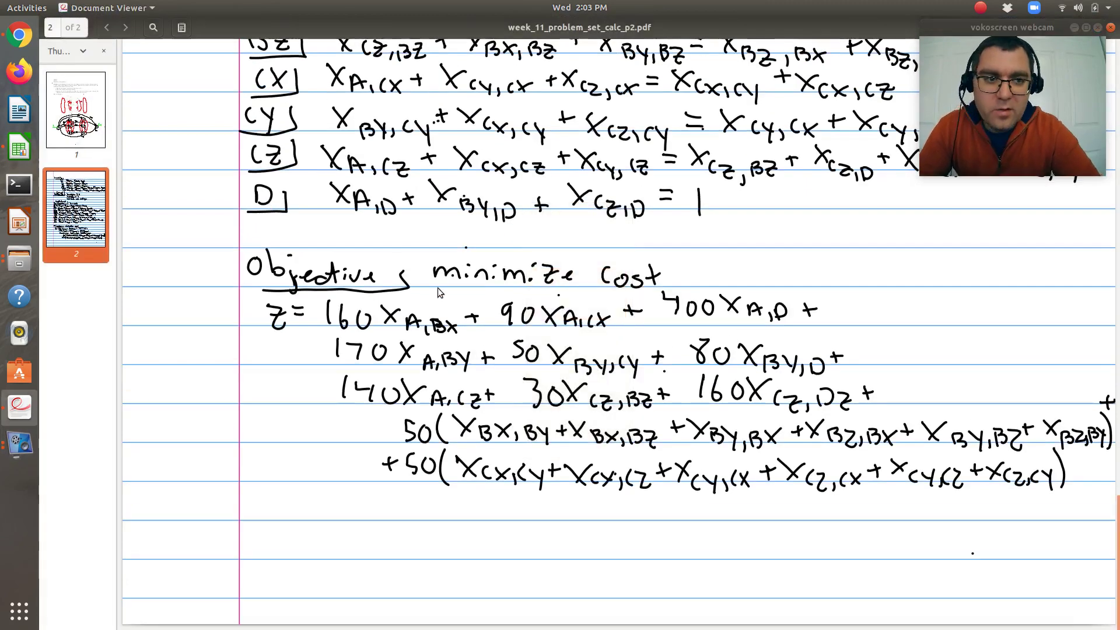
pyautogui.scroll(2, 438, 289)
pyautogui.scroll(20, 438, 289)
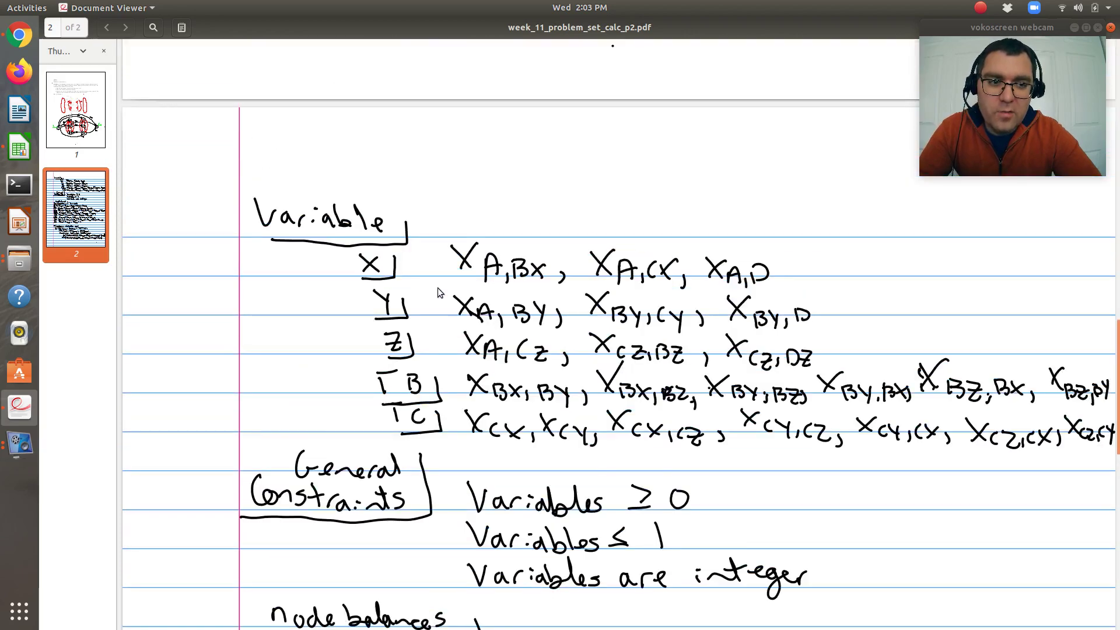
pyautogui.scroll(15, 439, 292)
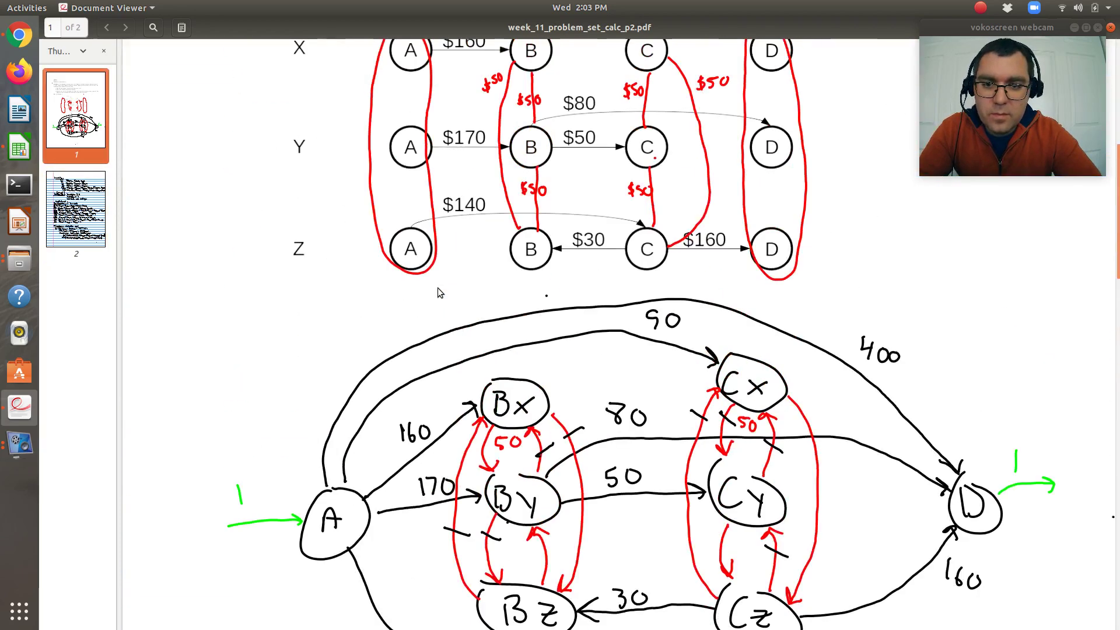
pyautogui.scroll(2, 437, 291)
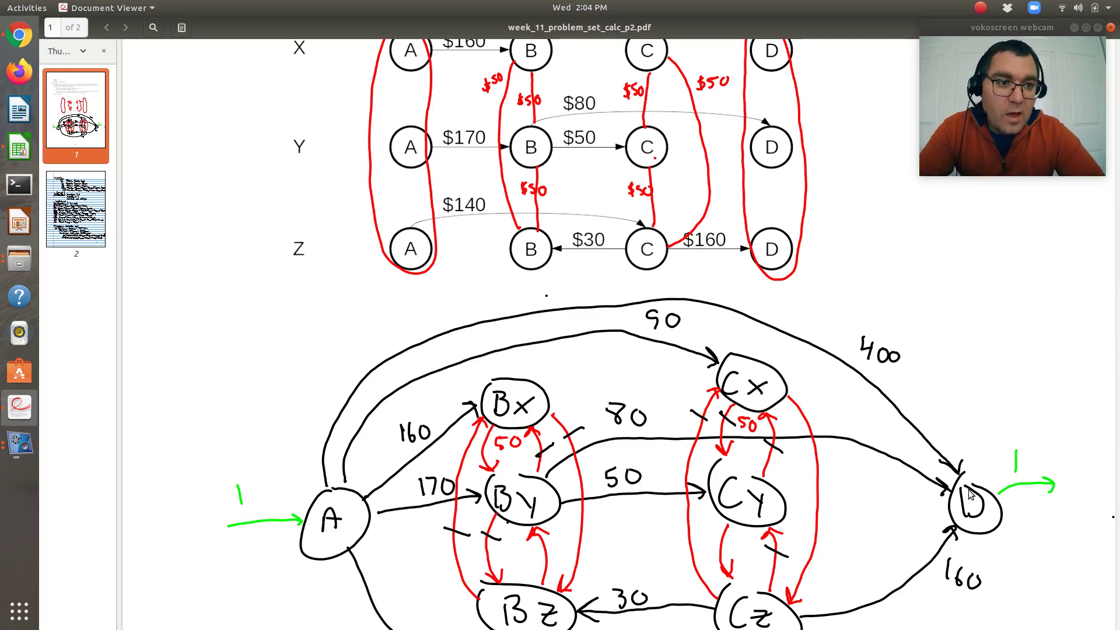
pyautogui.scroll(-2, 969, 492)
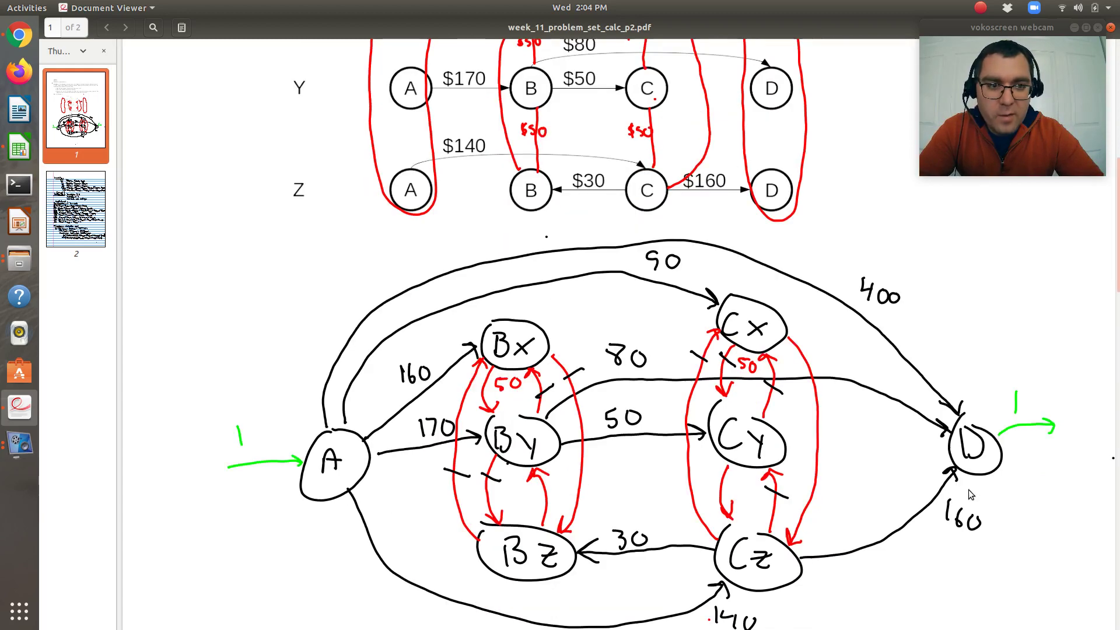
pyautogui.scroll(2, 970, 492)
pyautogui.scroll(2, 970, 493)
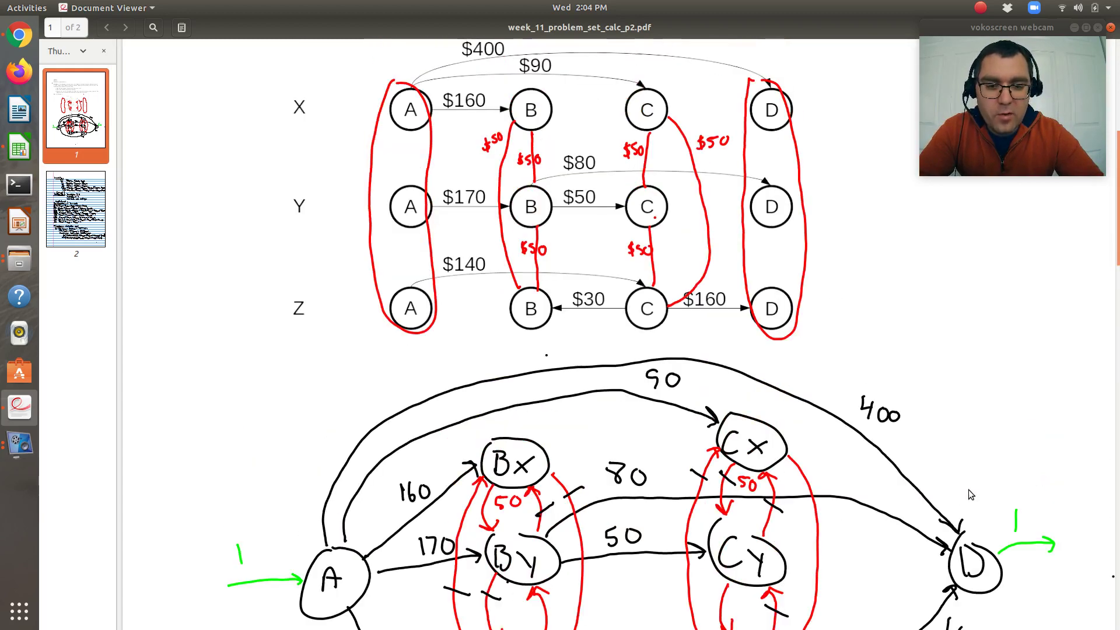
pyautogui.scroll(8, 970, 495)
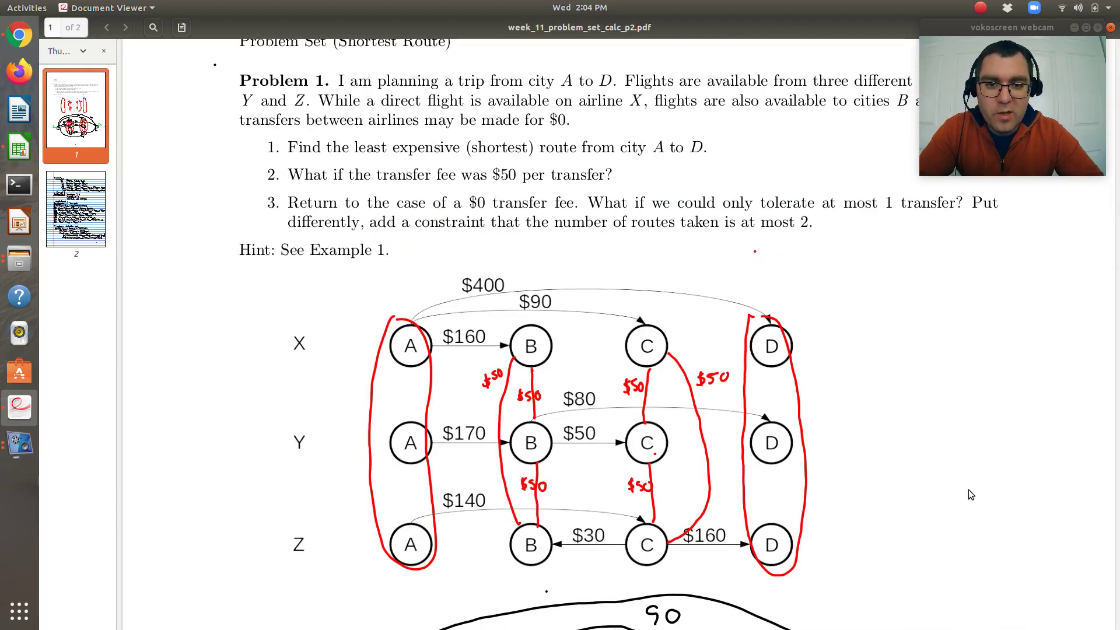
pyautogui.scroll(-12, 970, 495)
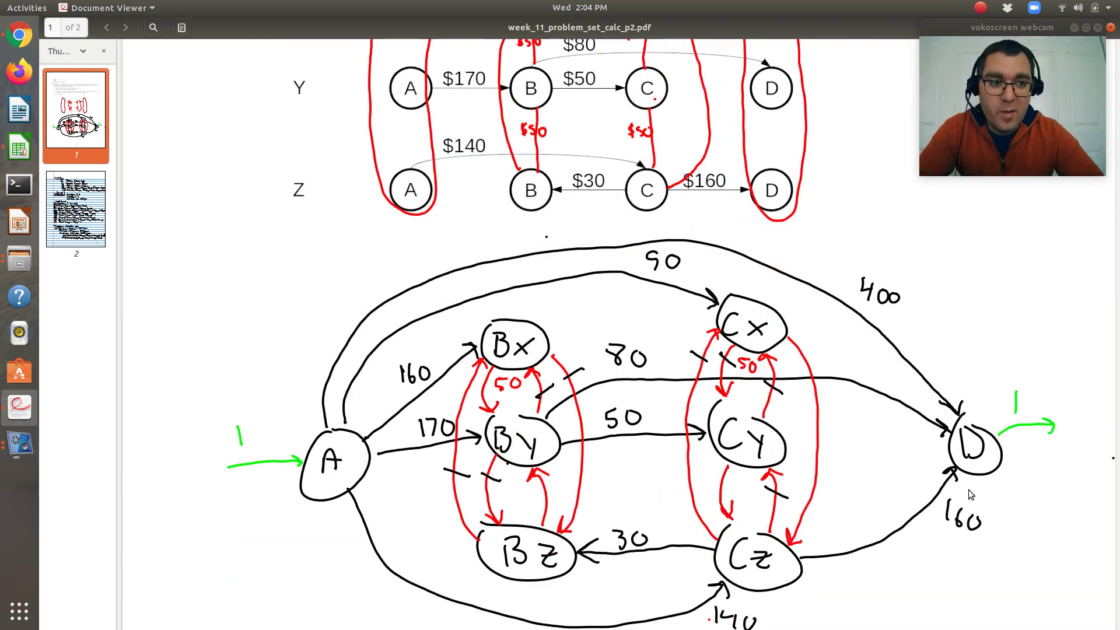
pyautogui.scroll(2, 969, 494)
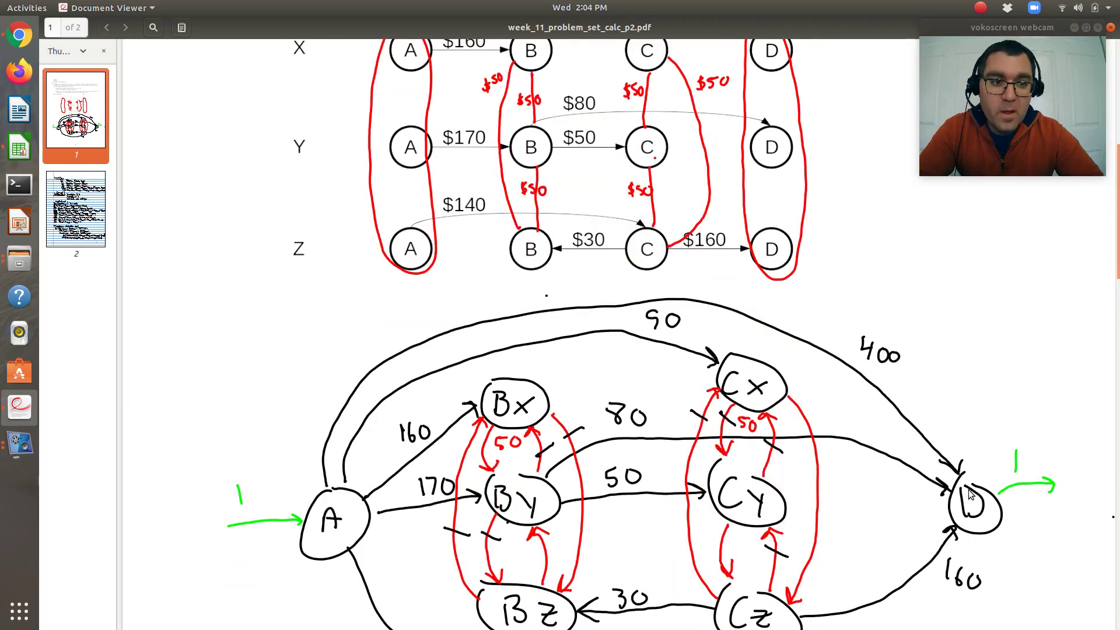
pyautogui.scroll(-2, 970, 495)
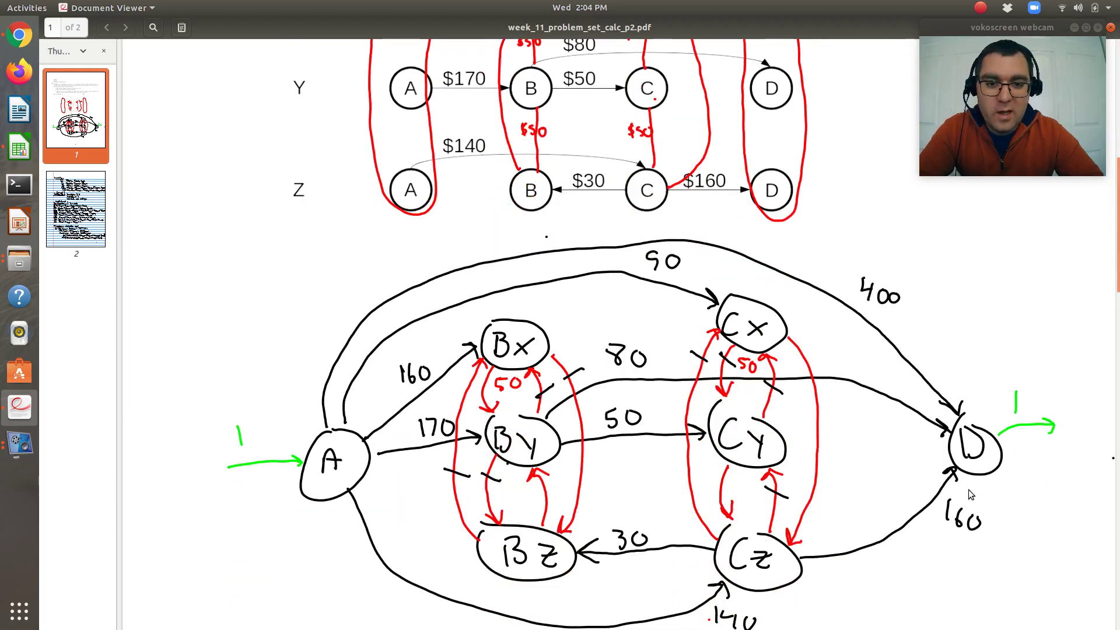
pyautogui.scroll(10, 969, 493)
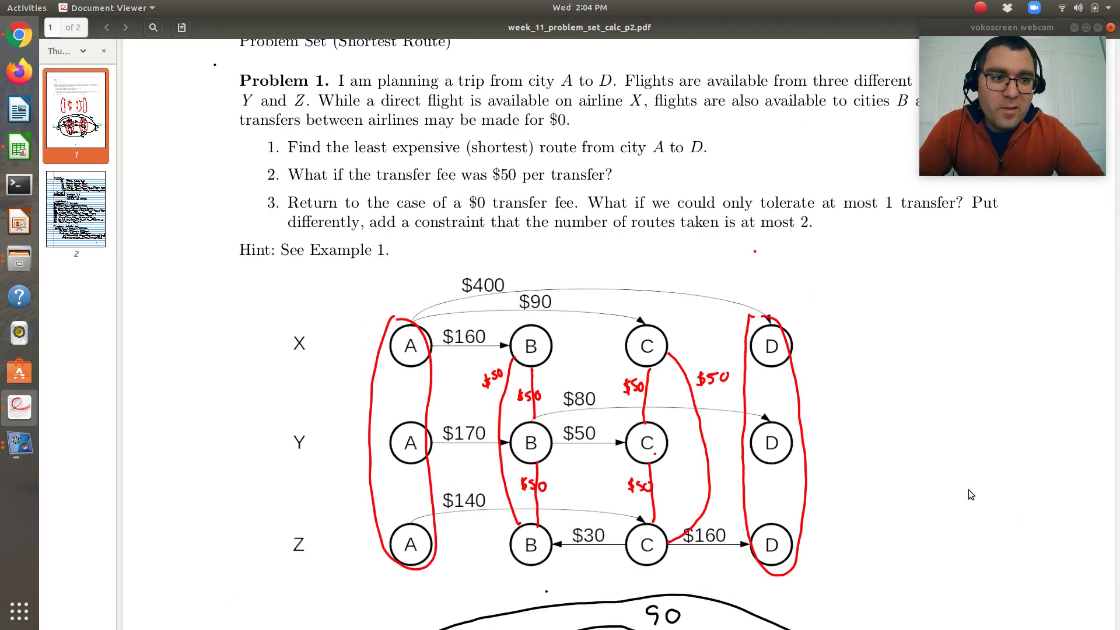
pyautogui.scroll(-5, 970, 494)
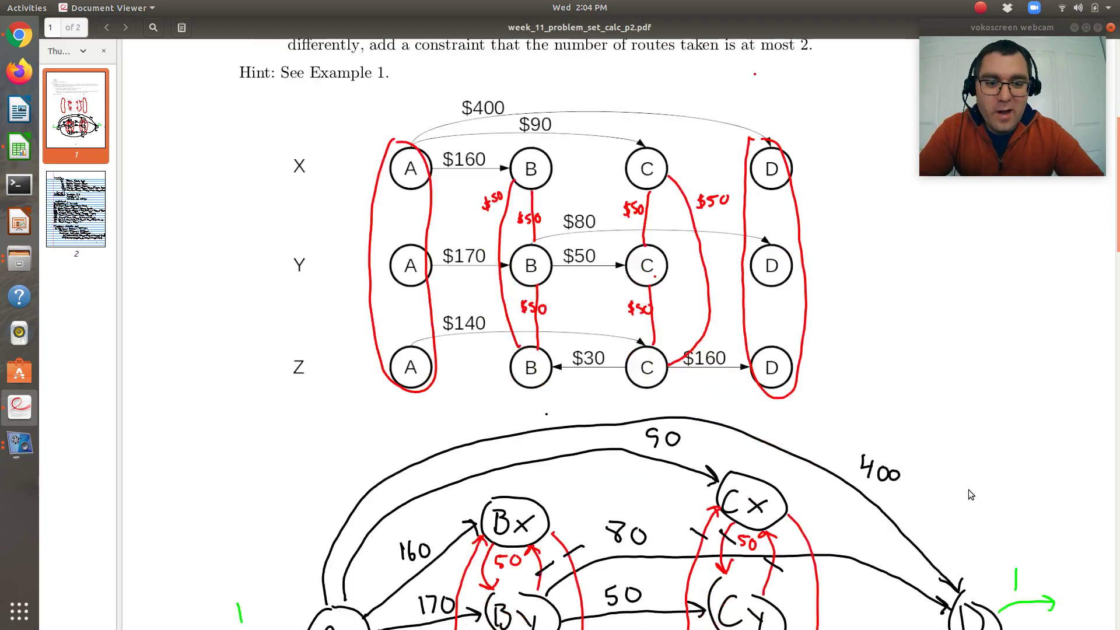
pyautogui.scroll(-10, 970, 494)
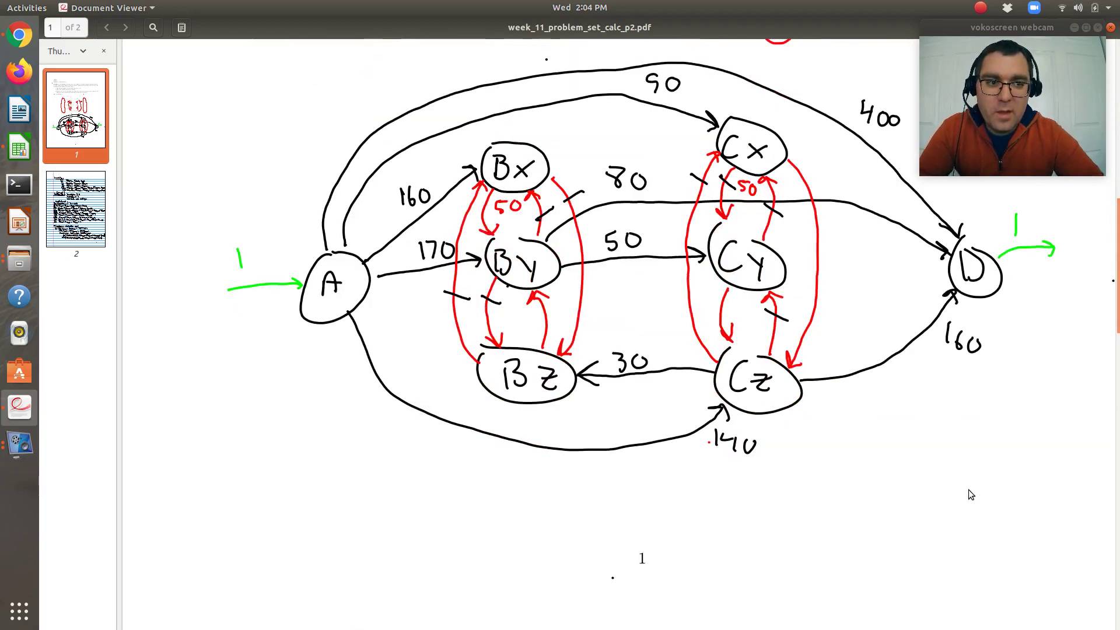
# Return to the spreadsheet and examine the In and Out node balances, including node Bx's Out formula.
pyautogui.hotkey('alt', 'Tab')
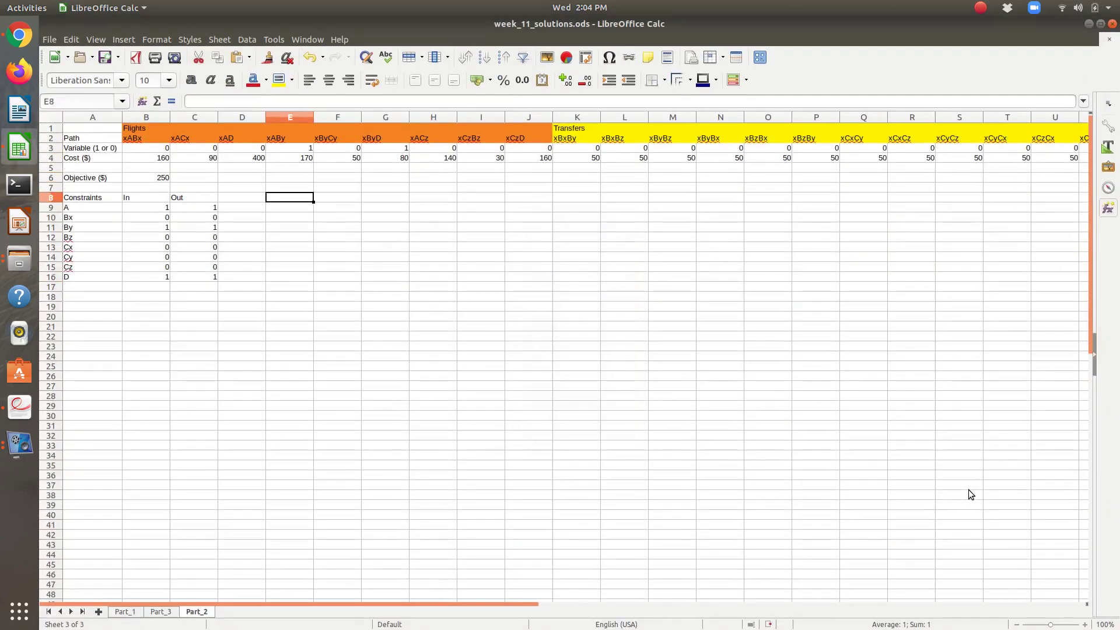
pyautogui.press('Down')
pyautogui.press('Left')
pyautogui.press('Left')
pyautogui.press('Left')
pyautogui.press('Down')
pyautogui.press('Right')
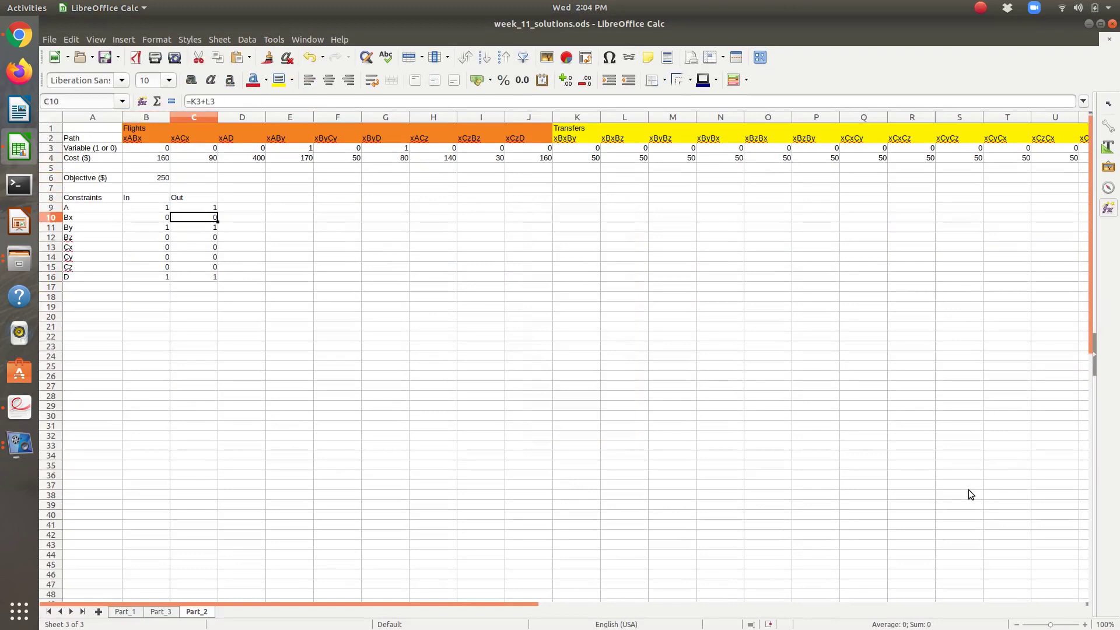
# Examine the Out formulas of the nodes from Bx through D, and go back up the Out column to C5.
pyautogui.press('Down')
pyautogui.press('Down')
pyautogui.press('Down')
pyautogui.press('Left')
pyautogui.press('Down')
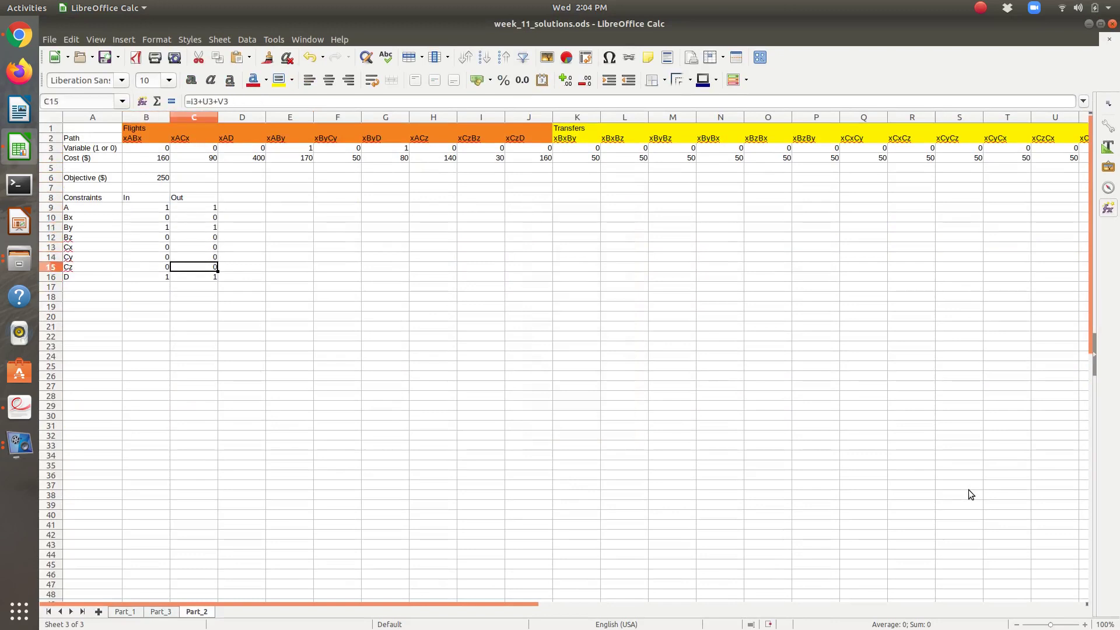
pyautogui.press('Left')
pyautogui.press('Down')
pyautogui.press('Right')
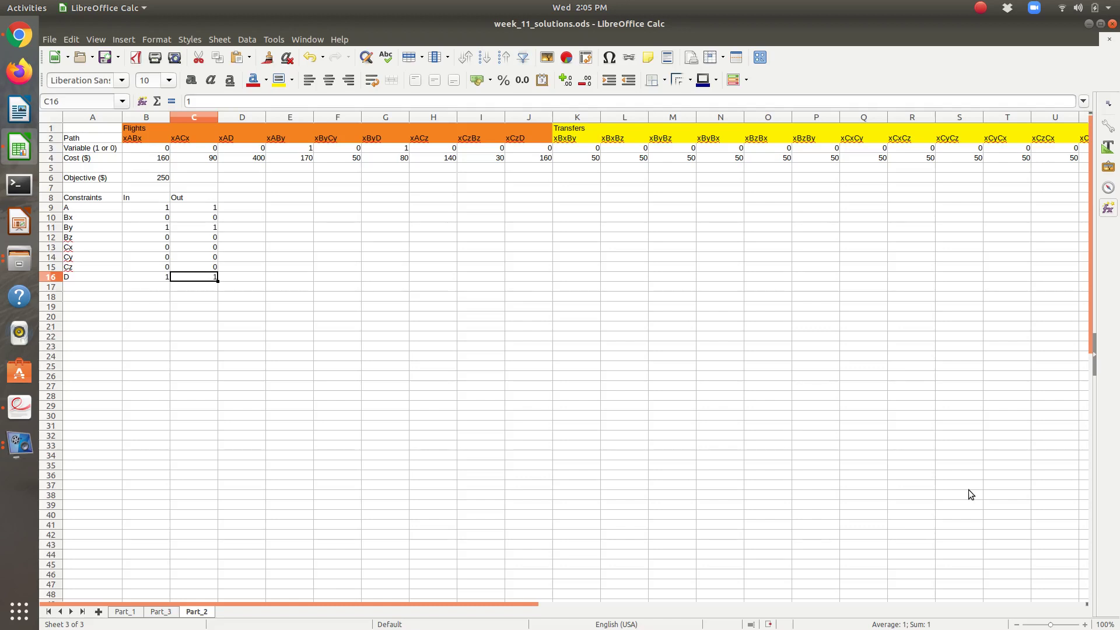
pyautogui.press('Up')
pyautogui.press('Up')
pyautogui.press('Up')
pyautogui.press('Up')
pyautogui.press('Up')
pyautogui.press('Up')
pyautogui.press('Up')
pyautogui.press('Up')
pyautogui.press('Up')
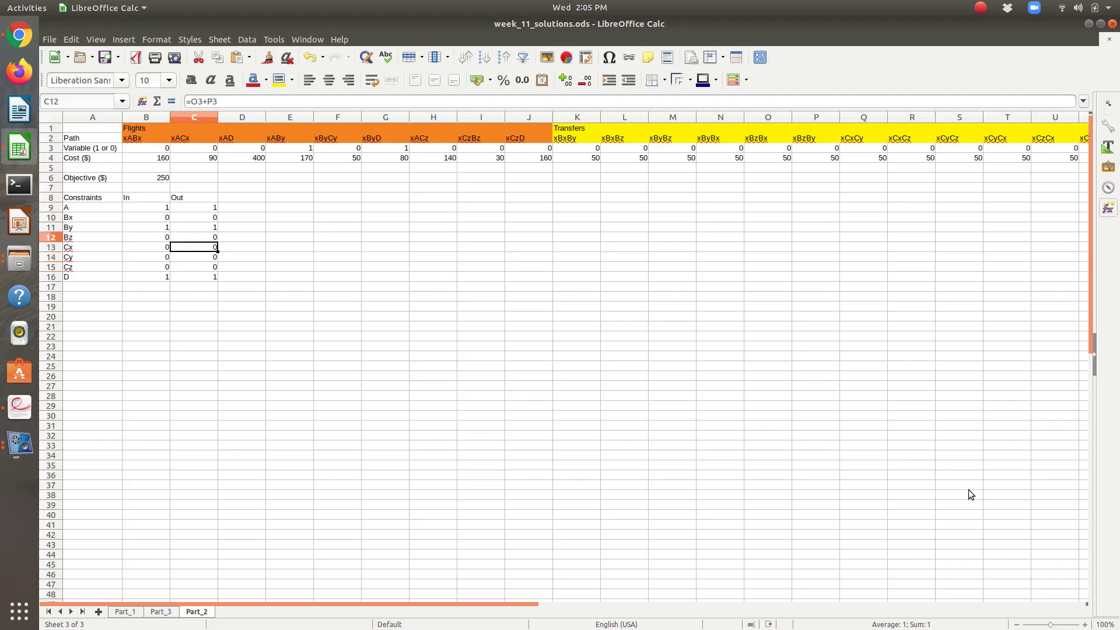
pyautogui.press('Up')
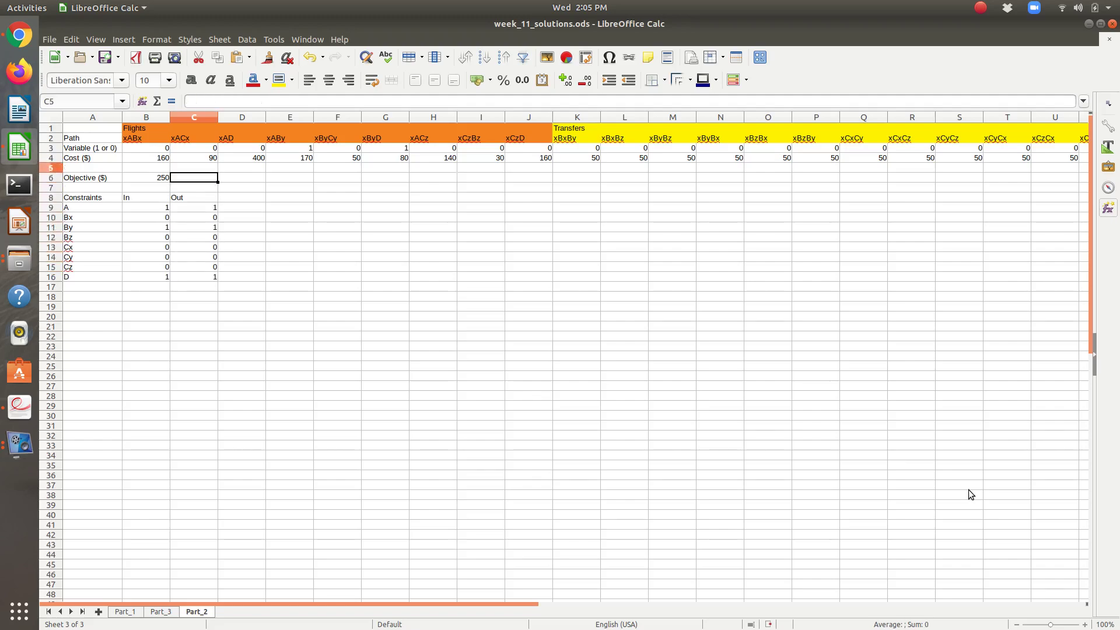
pyautogui.press('Up')
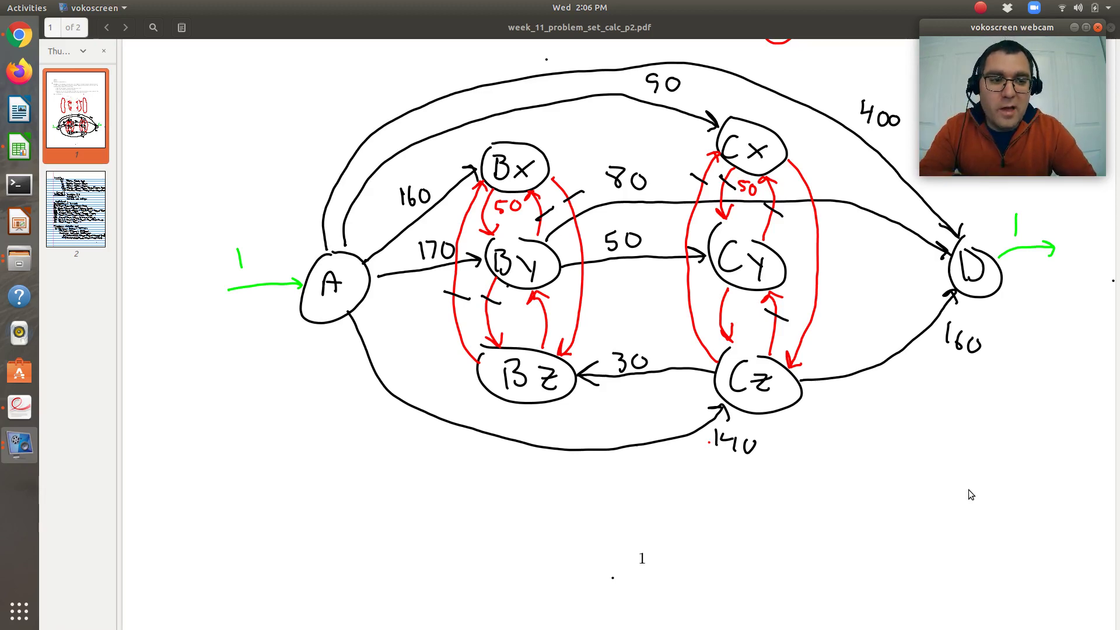
# Return to the spreadsheet and copy the Part_2 sheet to the end position as Part_2_2.
pyautogui.hotkey('alt', 'Tab')
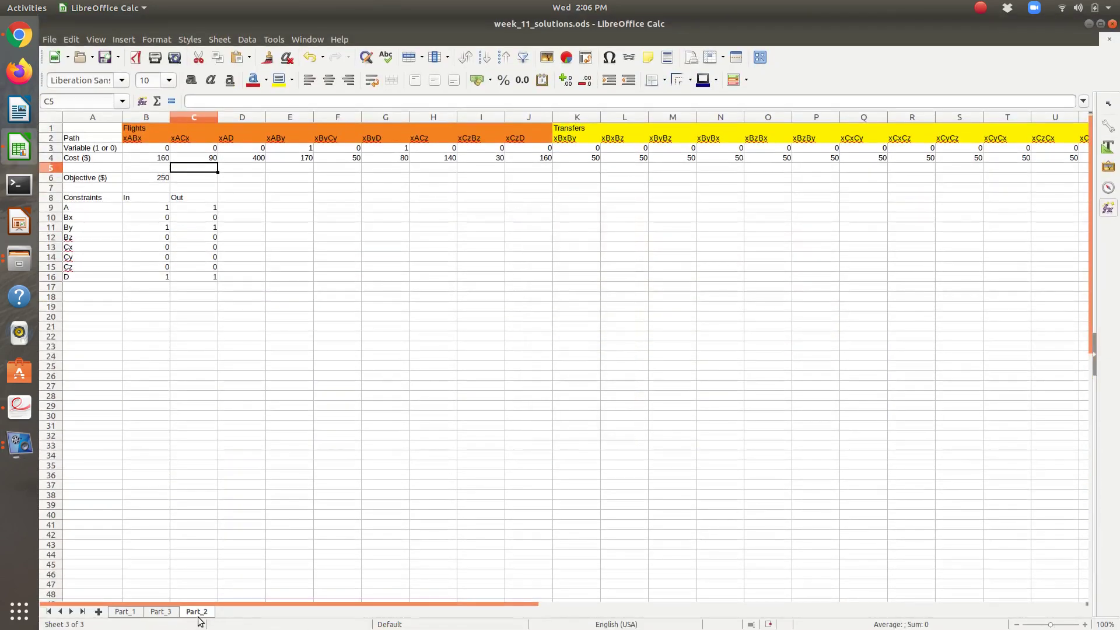
pyautogui.rightClick(200, 619)
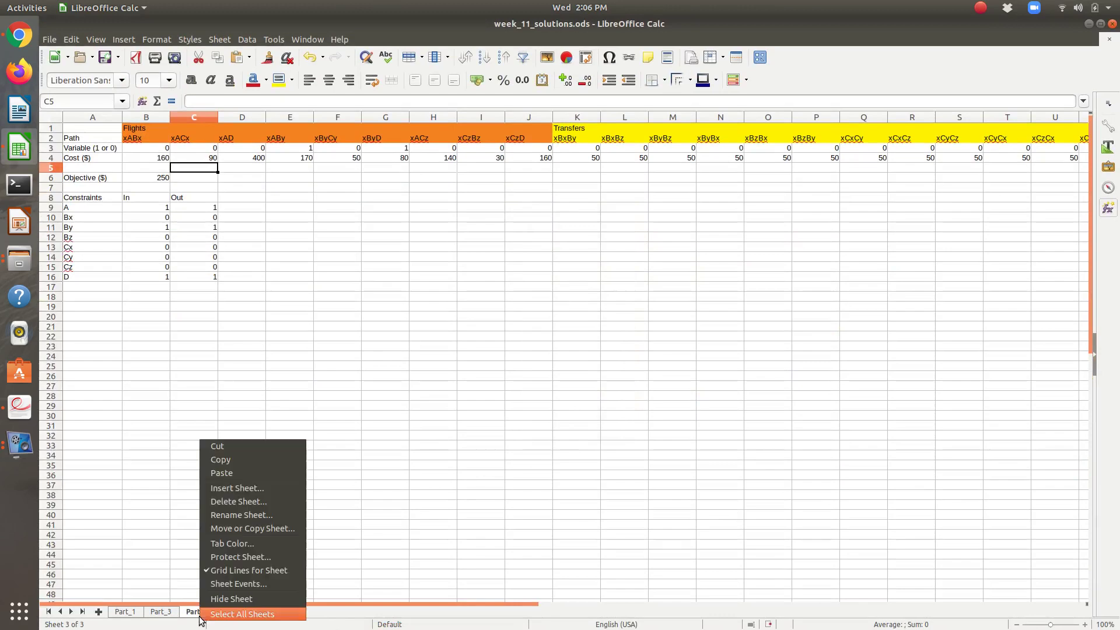
pyautogui.click(243, 528)
pyautogui.click(532, 343)
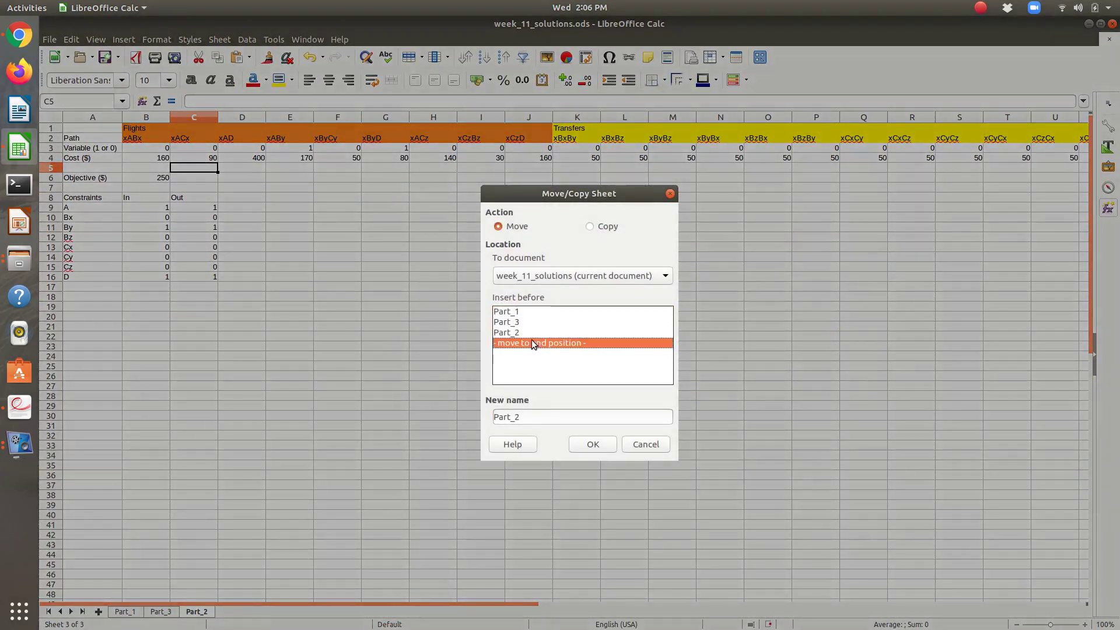
pyautogui.click(596, 226)
pyautogui.click(593, 444)
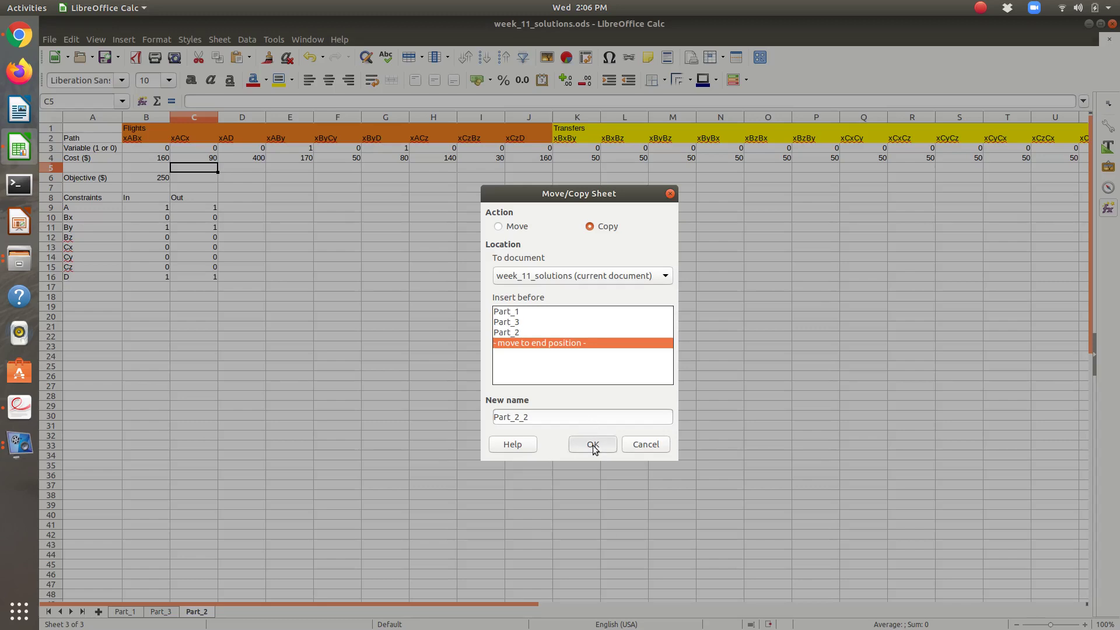
# Set the xBxBy and xBxBz transfer costs in K4 and L4 to 20, overwriting the existing data.
pyautogui.click(572, 158)
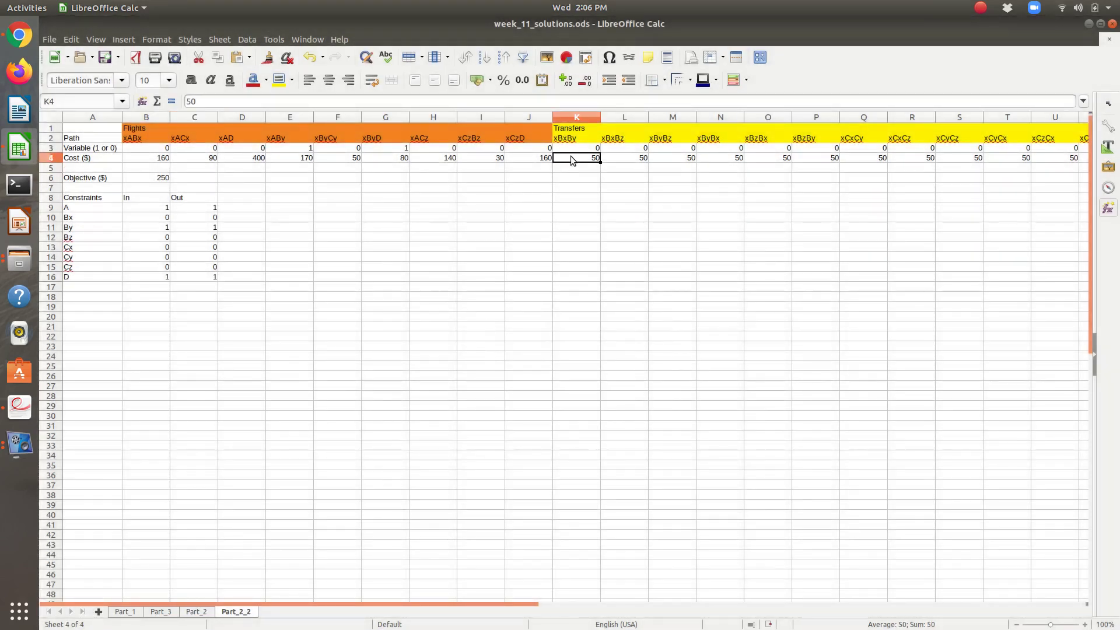
pyautogui.write('20')
pyautogui.press('Tab')
pyautogui.click(572, 159)
pyautogui.hotkey('ctrl', 'c')
pyautogui.press('Tab')
pyautogui.hotkey('ctrl', 'v')
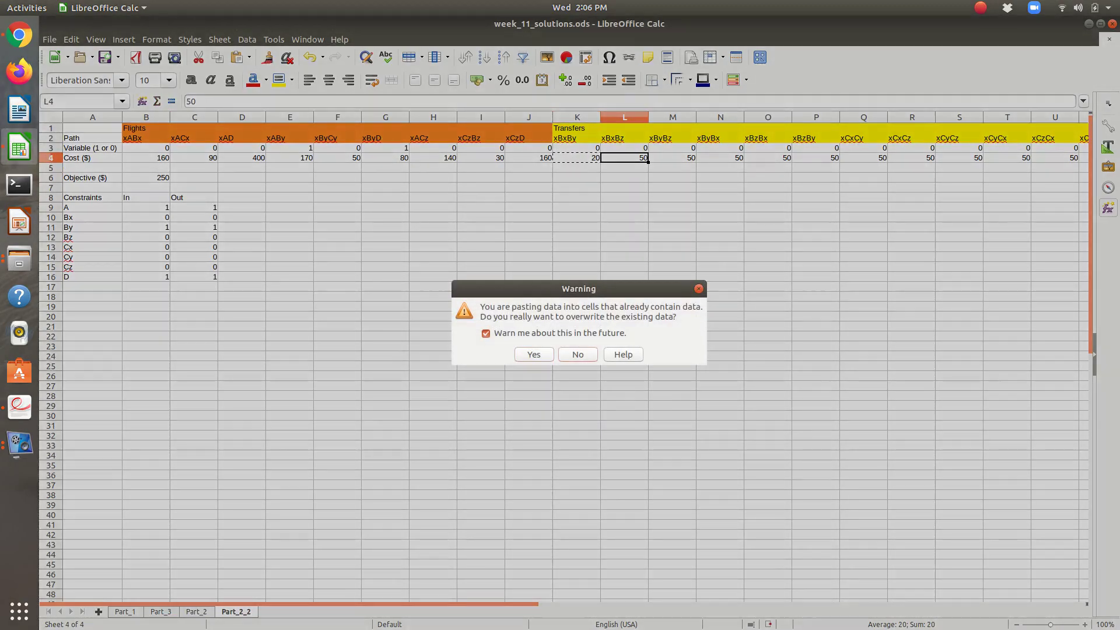
pyautogui.press('Return')
pyautogui.click(571, 158)
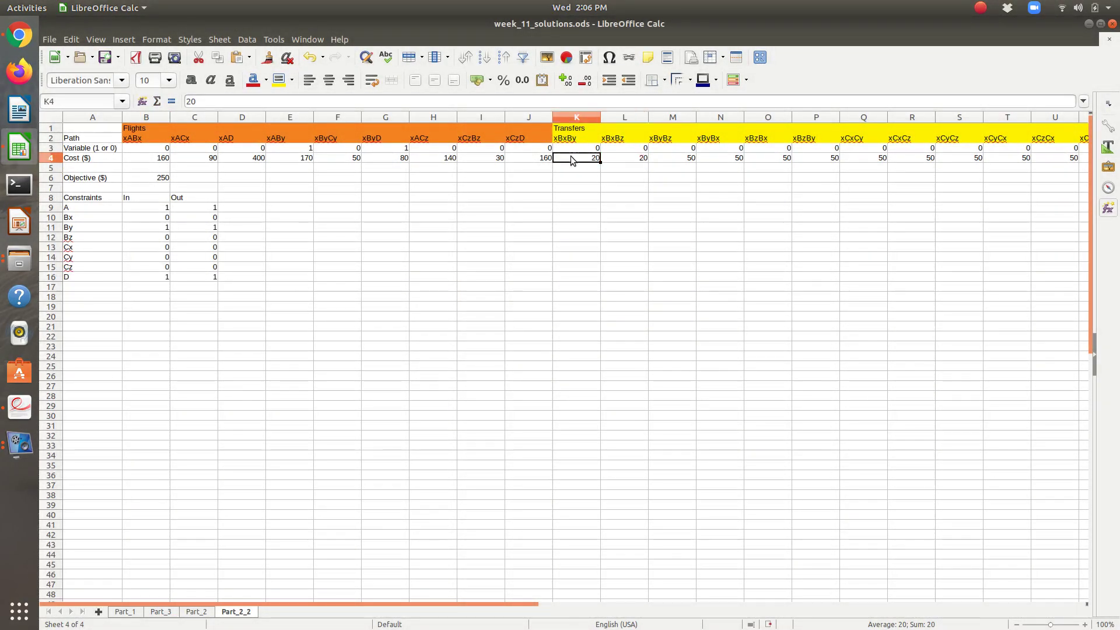
# Set the remaining transfer costs from xByBz to xCzCy, cells M4 through V4, to 20.
pyautogui.click(684, 161)
pyautogui.write('2')
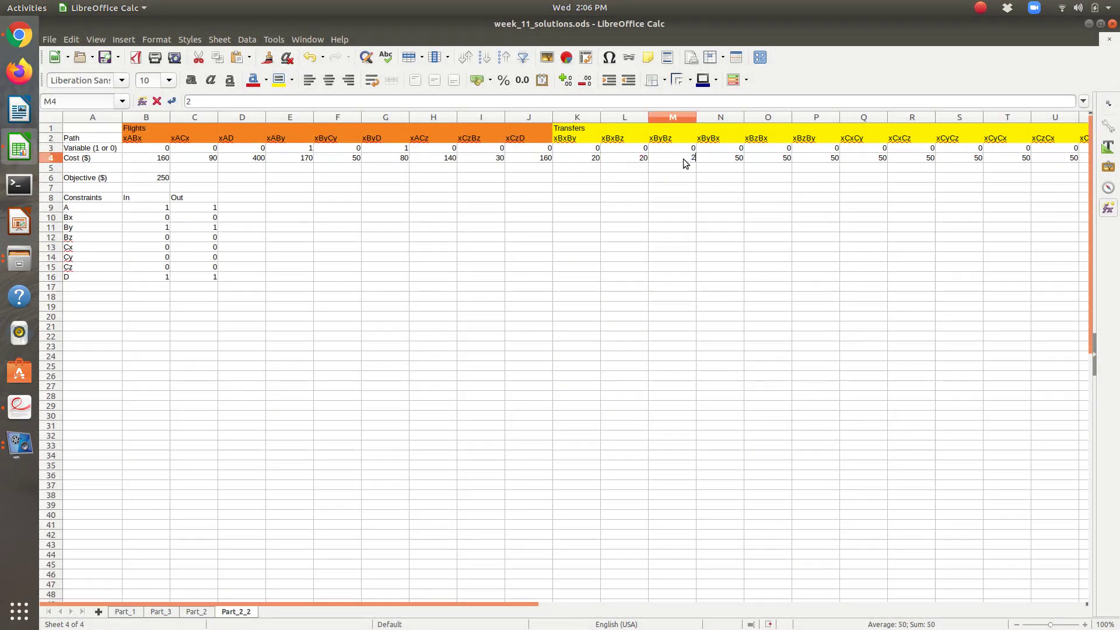
pyautogui.press('Tab')
pyautogui.write('20')
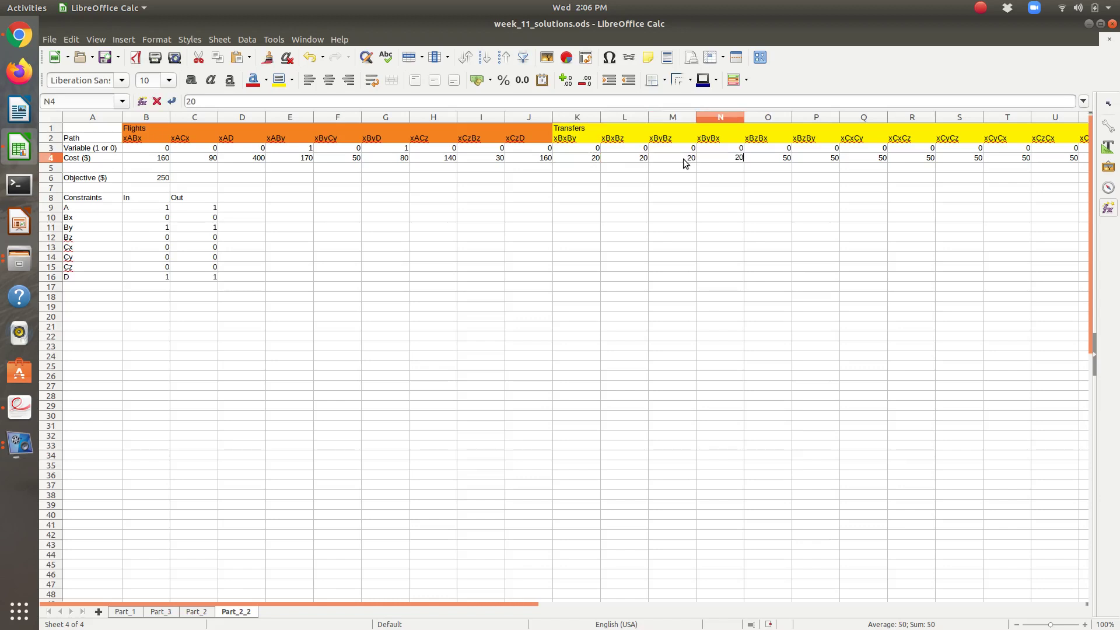
pyautogui.press('Tab')
pyautogui.write('20')
pyautogui.press('Tab')
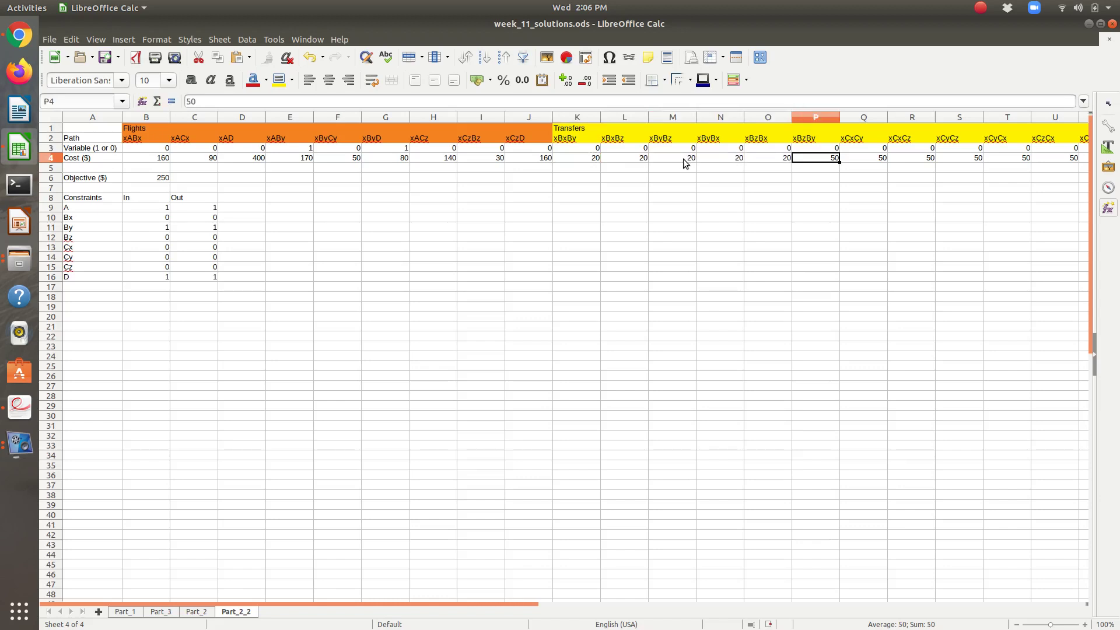
pyautogui.write('20')
pyautogui.press('Tab')
pyautogui.write('20')
pyautogui.press('Tab')
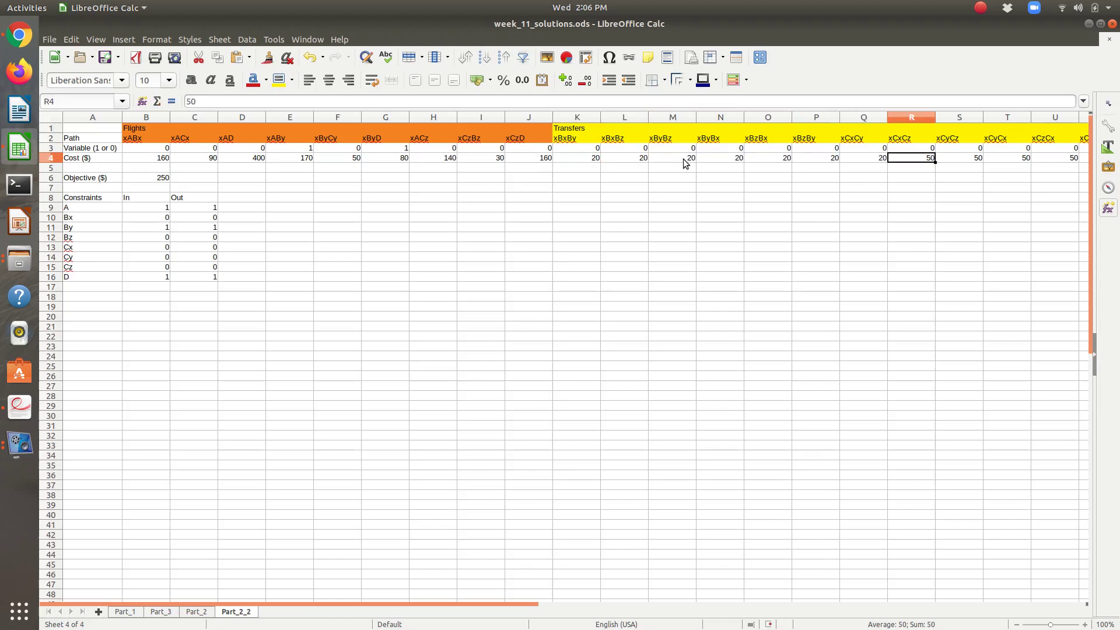
pyautogui.write('20')
pyautogui.press('Tab')
pyautogui.write('20')
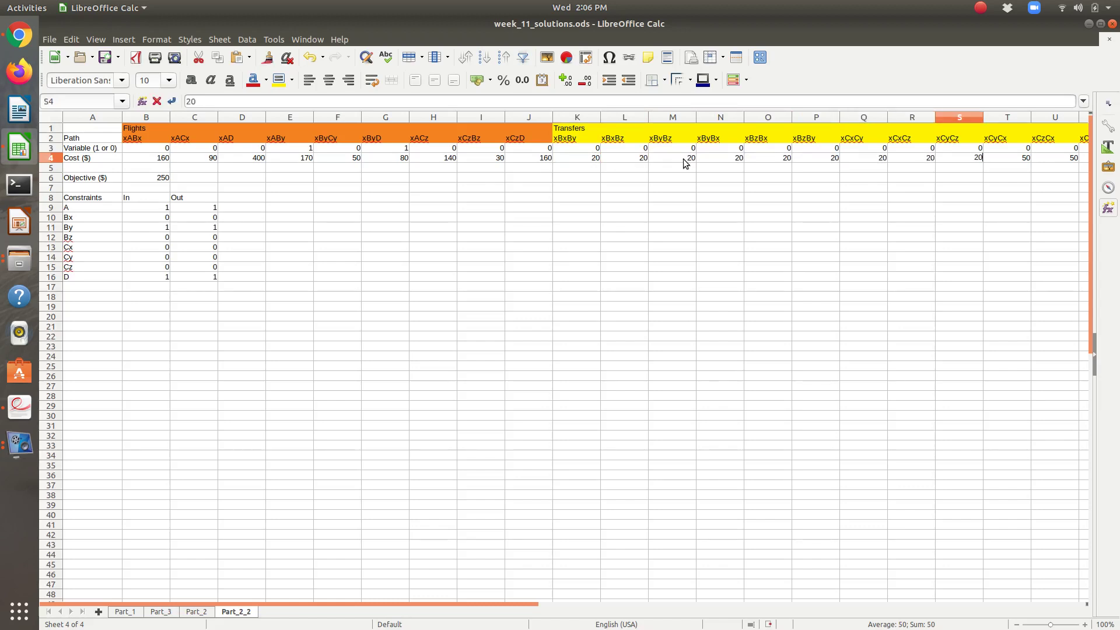
pyautogui.press('Tab')
pyautogui.write('20')
pyautogui.press('Tab')
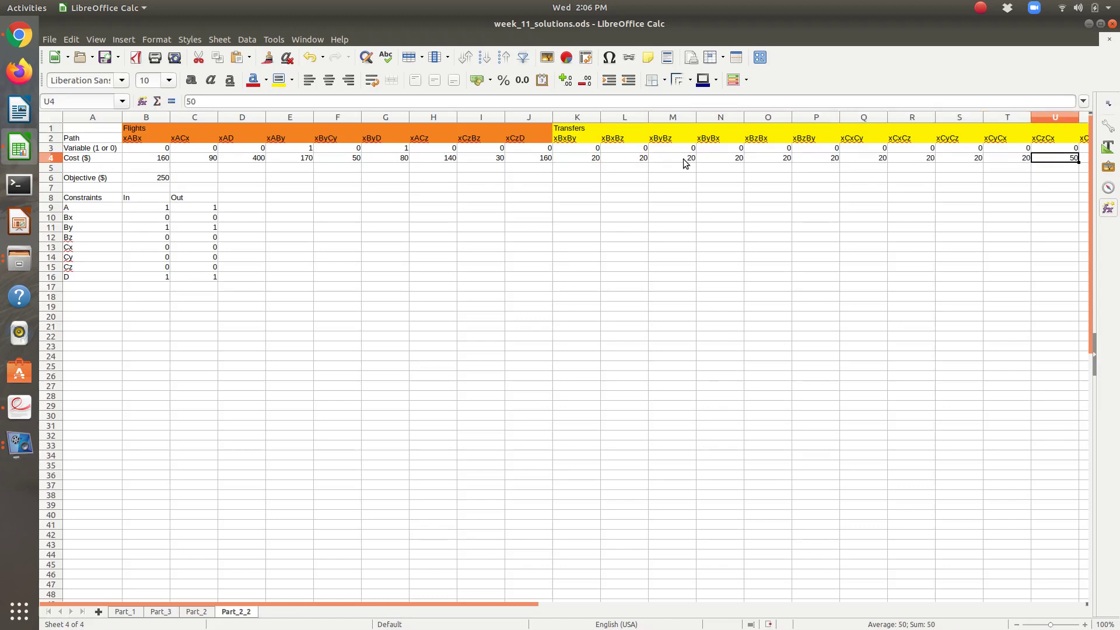
pyautogui.write('20')
pyautogui.press('Tab')
pyautogui.write('20')
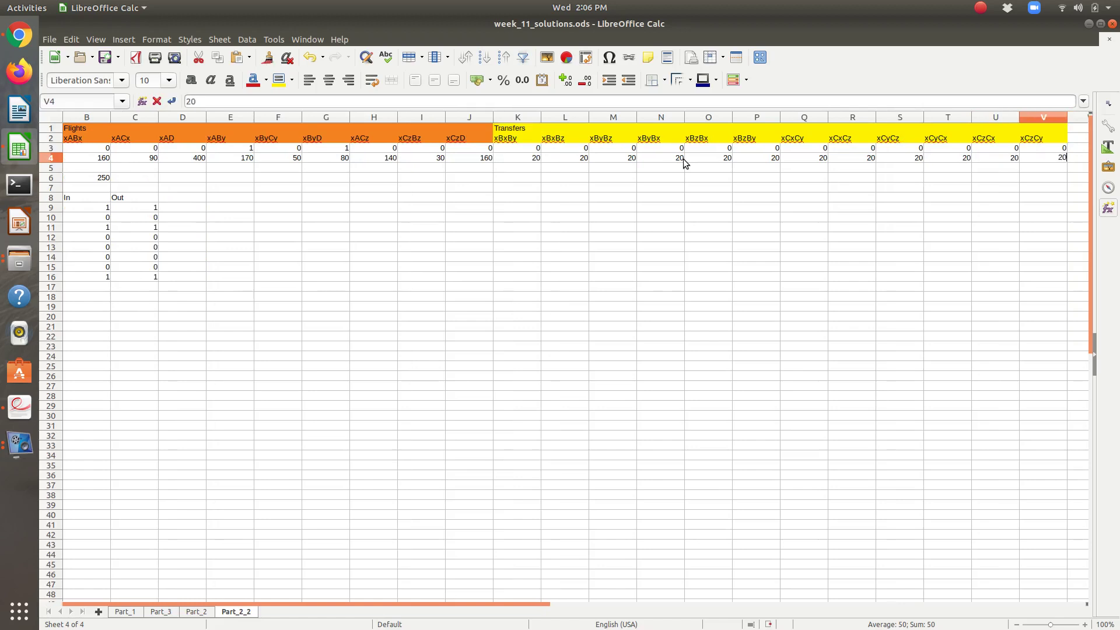
pyautogui.press('Left')
# Solve the copied model for the minimum objective in B6 with the existing Solver conditions and keep the result.
pyautogui.press('Left')
pyautogui.press('Left')
pyautogui.press('Left')
pyautogui.press('Left')
pyautogui.press('Left')
pyautogui.press('Left')
pyautogui.press('Left')
pyautogui.press('Left')
pyautogui.press('Left')
pyautogui.press('Left')
pyautogui.press('Left')
pyautogui.press('Left')
pyautogui.press('Left')
pyautogui.press('Left')
pyautogui.press('Left')
pyautogui.press('Left')
pyautogui.press('Left')
pyautogui.press('Left')
pyautogui.press('Left')
pyautogui.press('Left')
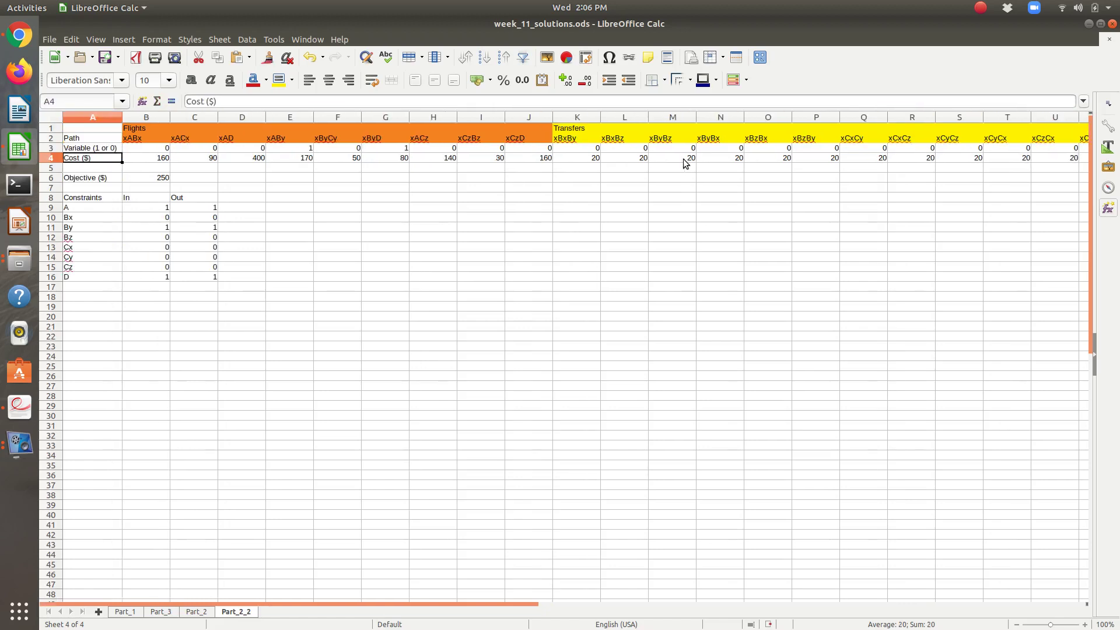
pyautogui.press('Down')
pyautogui.press('Down')
pyautogui.press('Right')
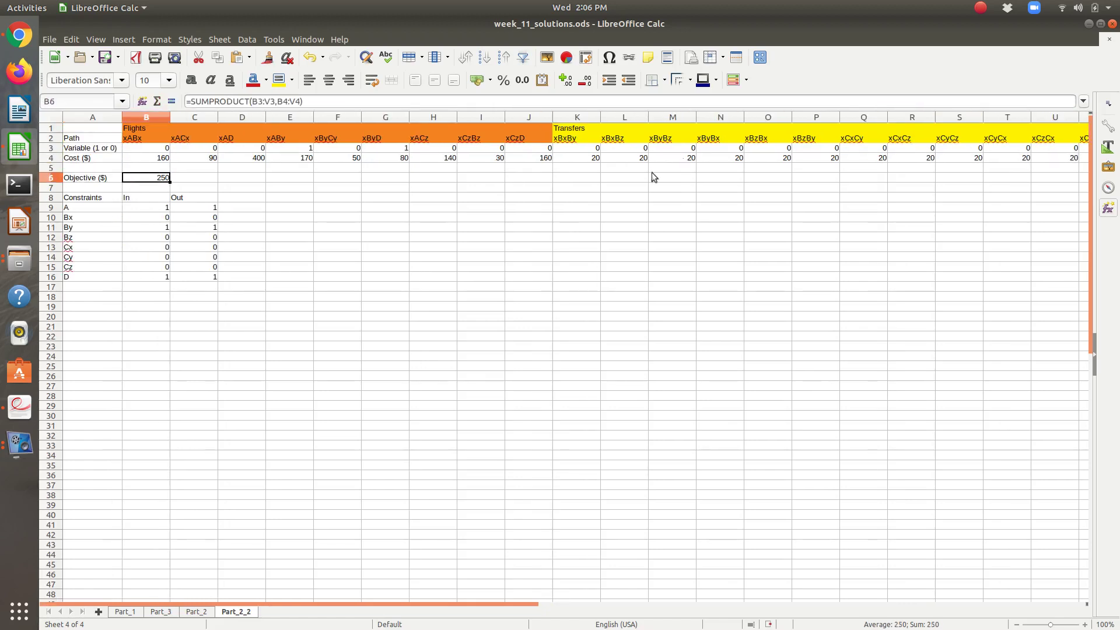
pyautogui.click(272, 40)
pyautogui.click(303, 141)
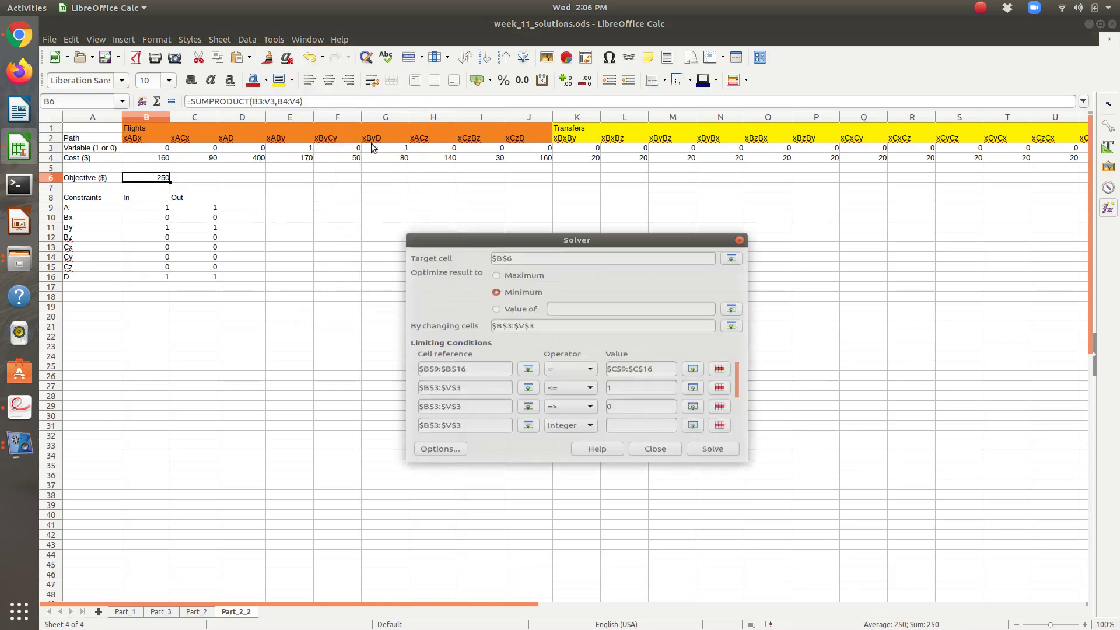
pyautogui.click(719, 471)
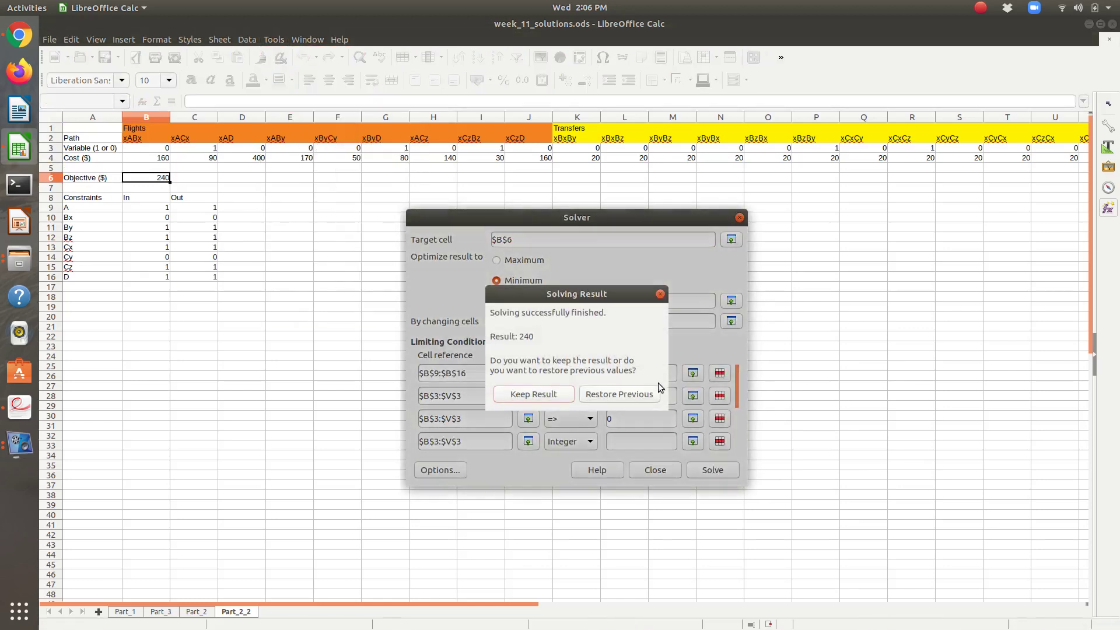
pyautogui.click(554, 397)
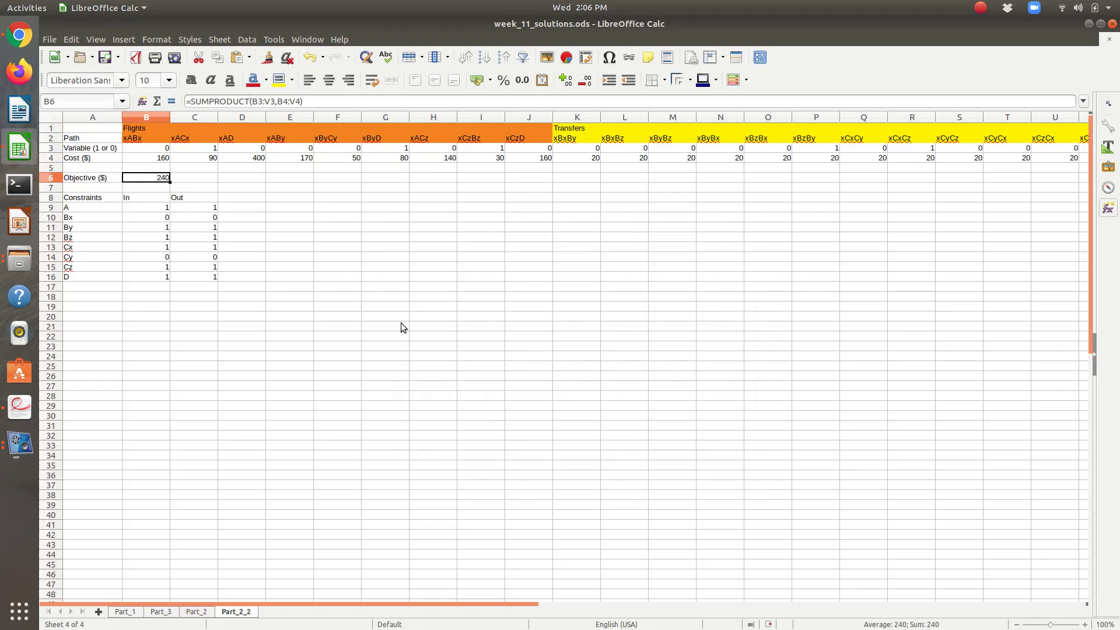
# Check the objective formula in B6 and examine the solved variables xACx, xCxCz, xCzBz and xBzBy in row 3.
pyautogui.doubleClick(154, 176)
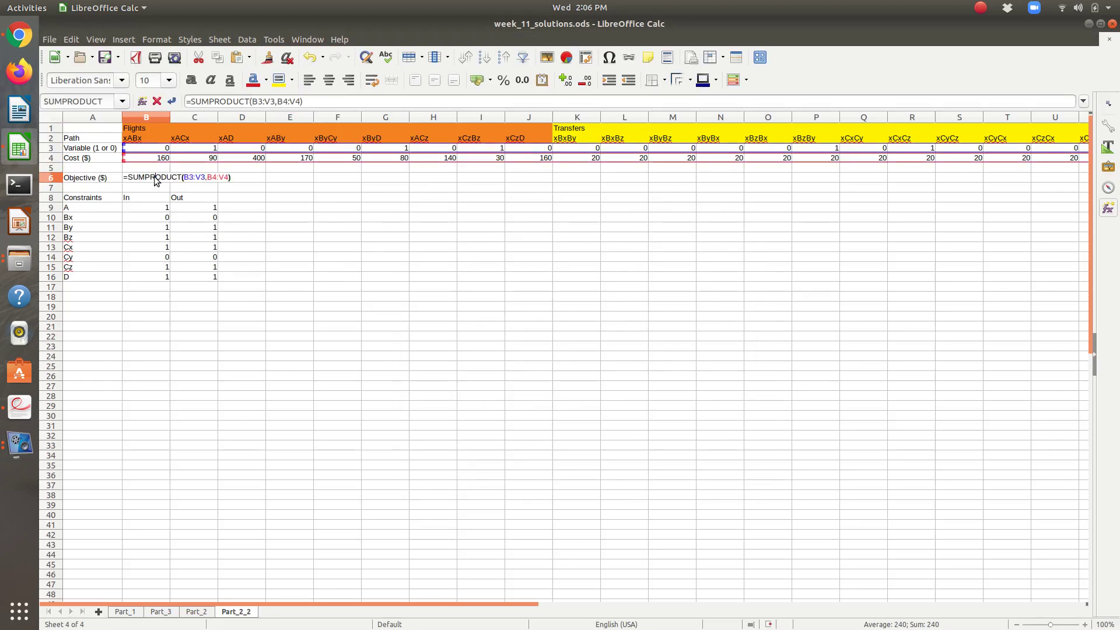
pyautogui.press('Escape')
pyautogui.click(188, 151)
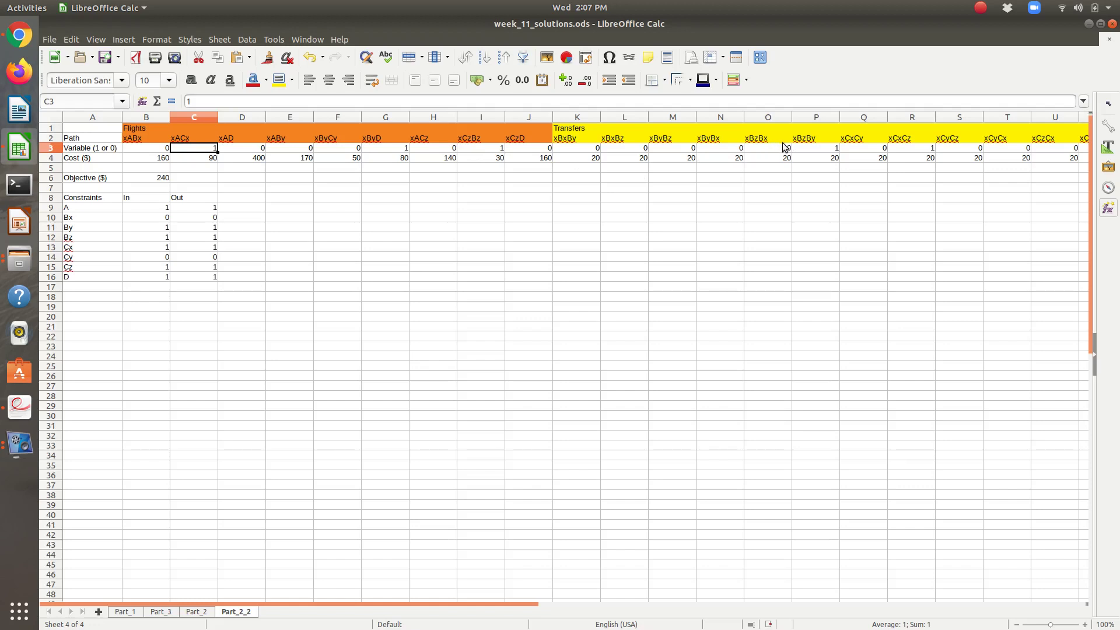
pyautogui.click(908, 150)
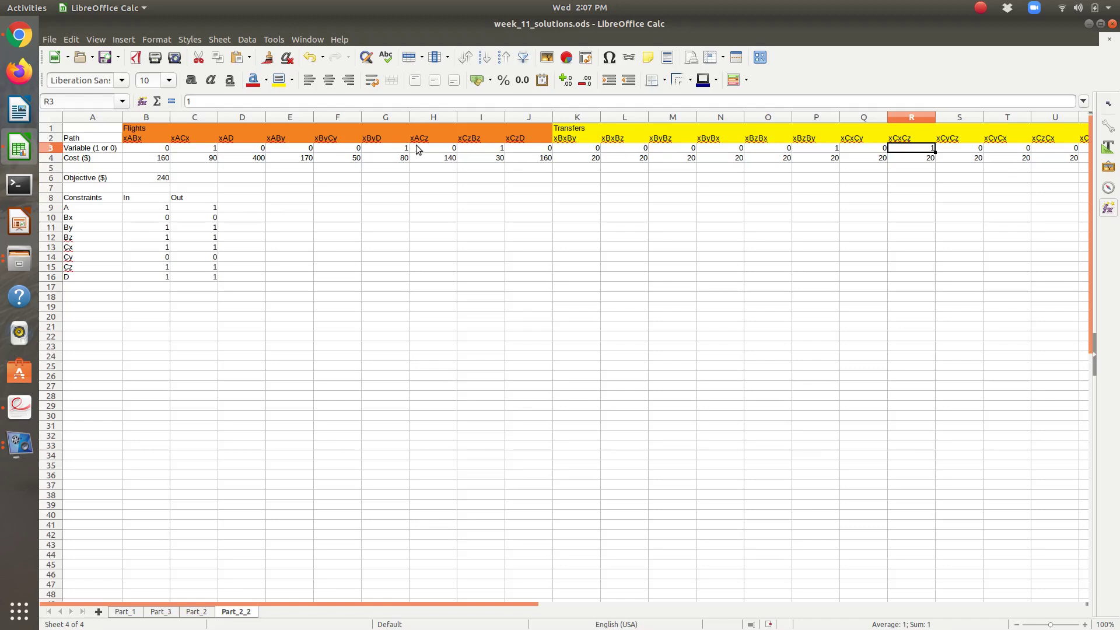
pyautogui.click(475, 149)
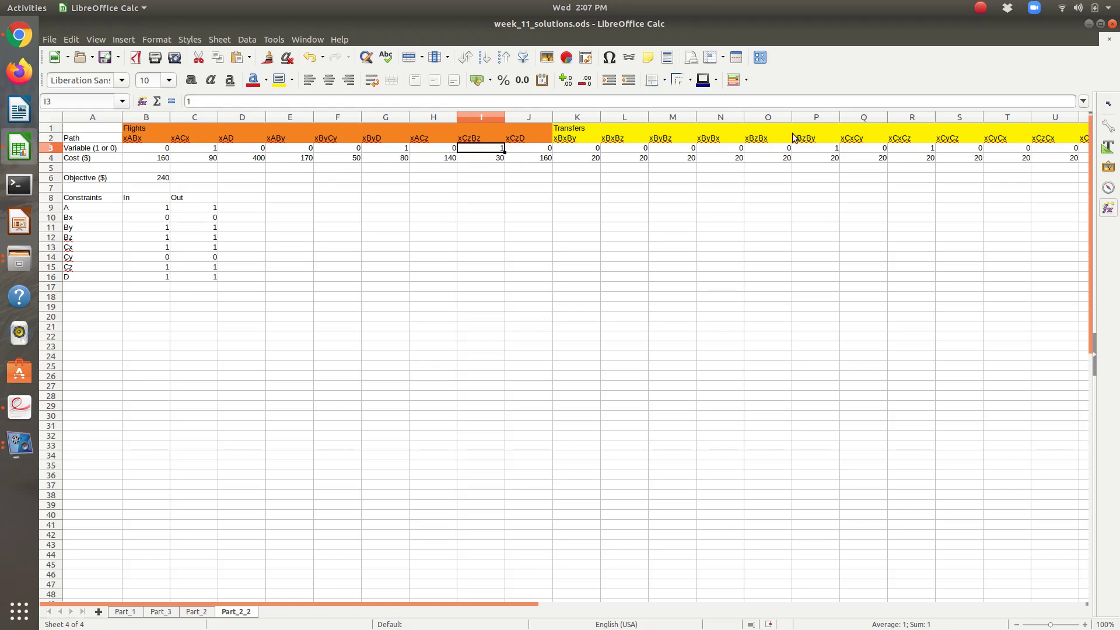
pyautogui.click(834, 149)
# Examine the row 4 costs of the flights and transfers along the solved route.
pyautogui.press('Down')
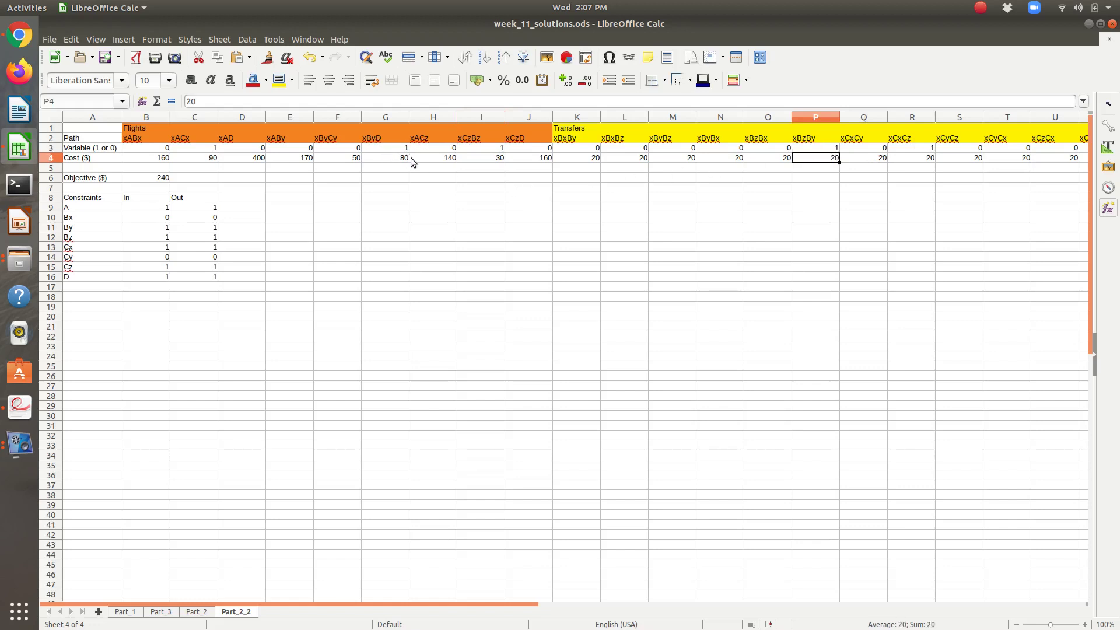
pyautogui.press('Left')
pyautogui.press('Left')
pyautogui.press('Left')
pyautogui.press('Left')
pyautogui.press('Left')
pyautogui.press('Left')
pyautogui.press('Left')
pyautogui.press('Left')
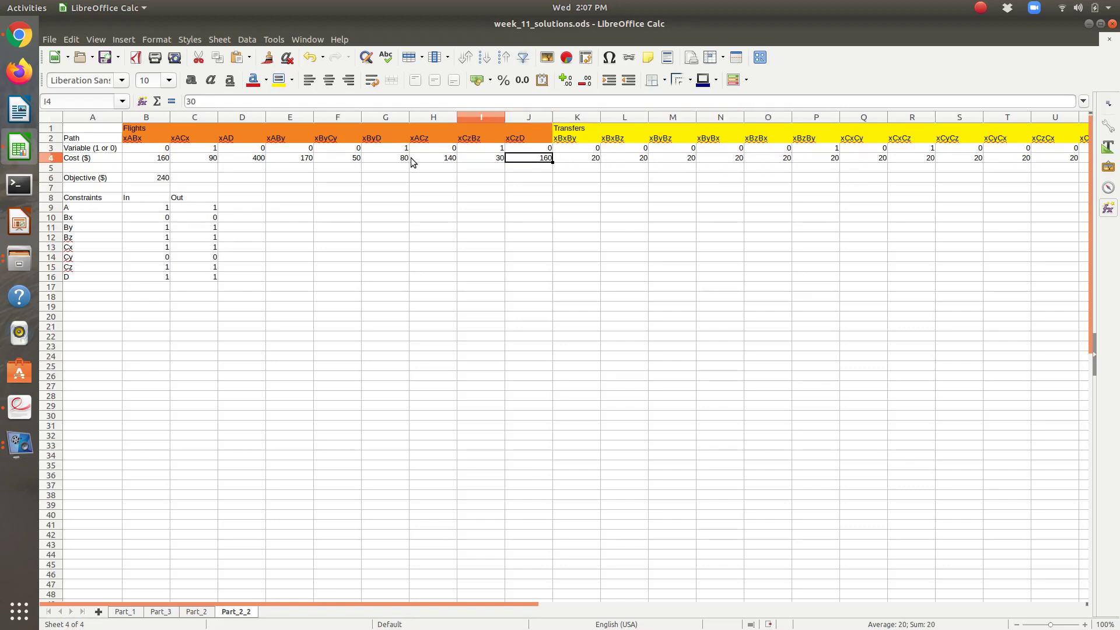
pyautogui.press('Left')
pyautogui.press('Right')
pyautogui.press('Right')
pyautogui.press('Right')
pyautogui.press('Right')
pyautogui.press('Right')
pyautogui.press('Right')
pyautogui.press('Right')
pyautogui.press('Right')
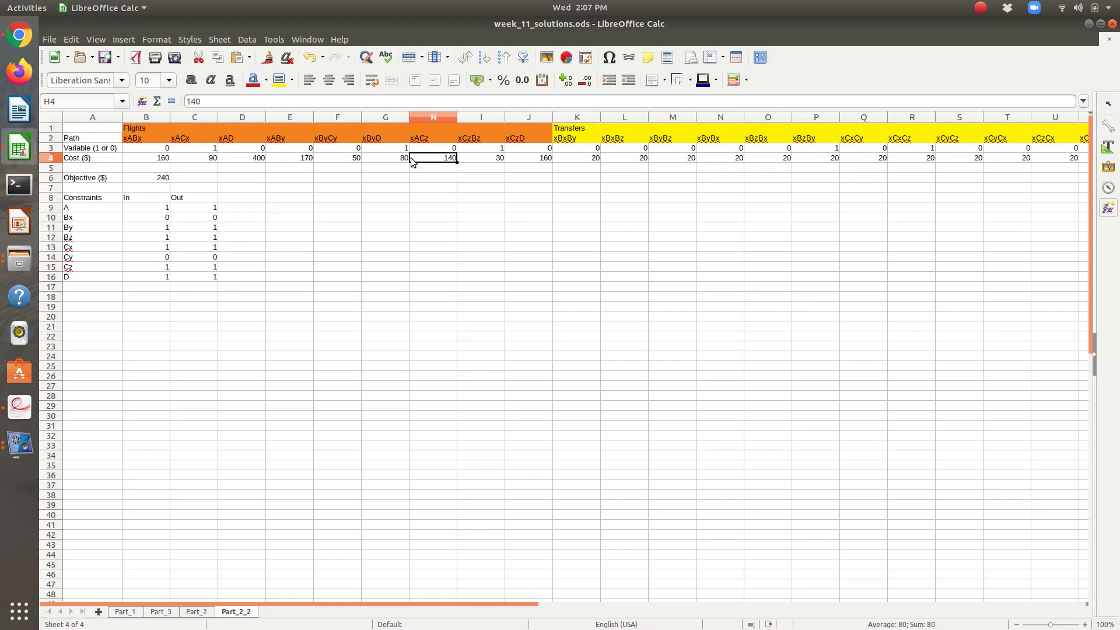
pyautogui.press('Right')
pyautogui.press('Right')
pyautogui.press('Right')
pyautogui.press('Right')
pyautogui.press('Right')
pyautogui.press('Right')
pyautogui.press('Right')
pyautogui.press('Right')
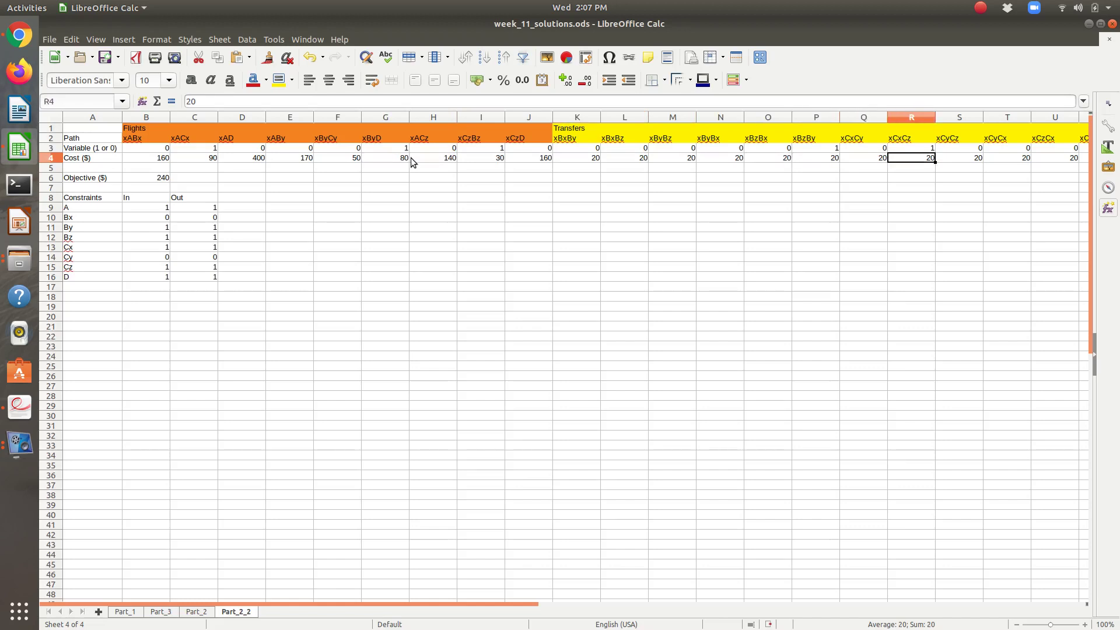
pyautogui.press('Left')
pyautogui.press('Left')
pyautogui.press('Left')
pyautogui.press('Left')
pyautogui.press('Left')
pyautogui.press('Left')
pyautogui.press('Left')
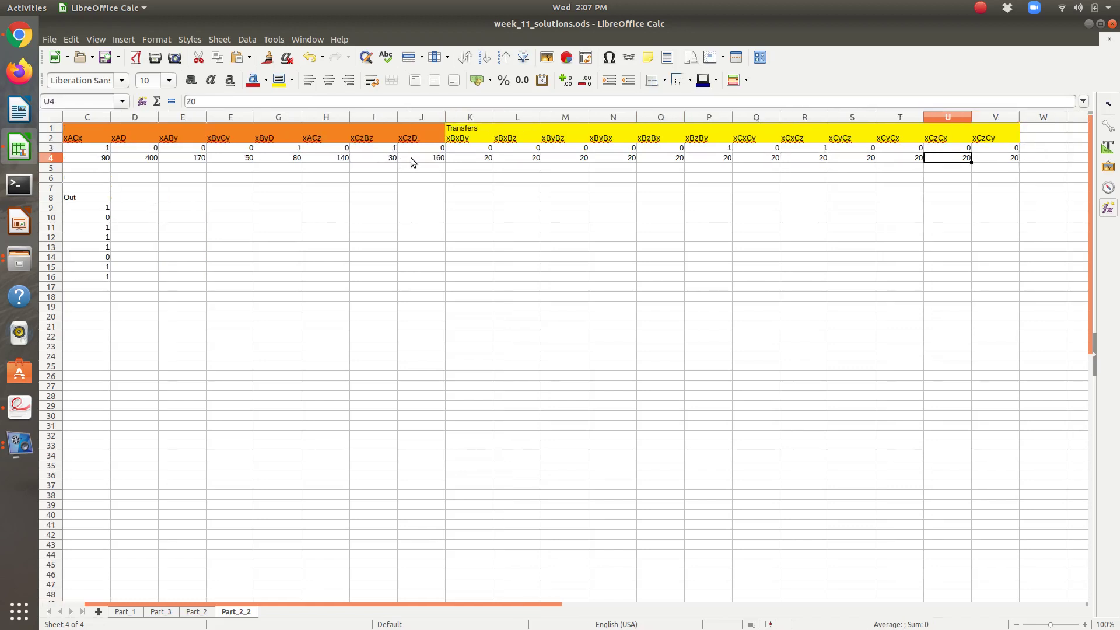
pyautogui.press('Left')
pyautogui.press('Left')
pyautogui.press('Left')
pyautogui.press('Left')
pyautogui.press('Left')
pyautogui.press('Left')
pyautogui.press('Left')
pyautogui.press('Left')
pyautogui.press('Left')
pyautogui.press('Left')
pyautogui.press('Left')
pyautogui.press('Left')
pyautogui.press('Left')
pyautogui.press('Left')
pyautogui.press('Left')
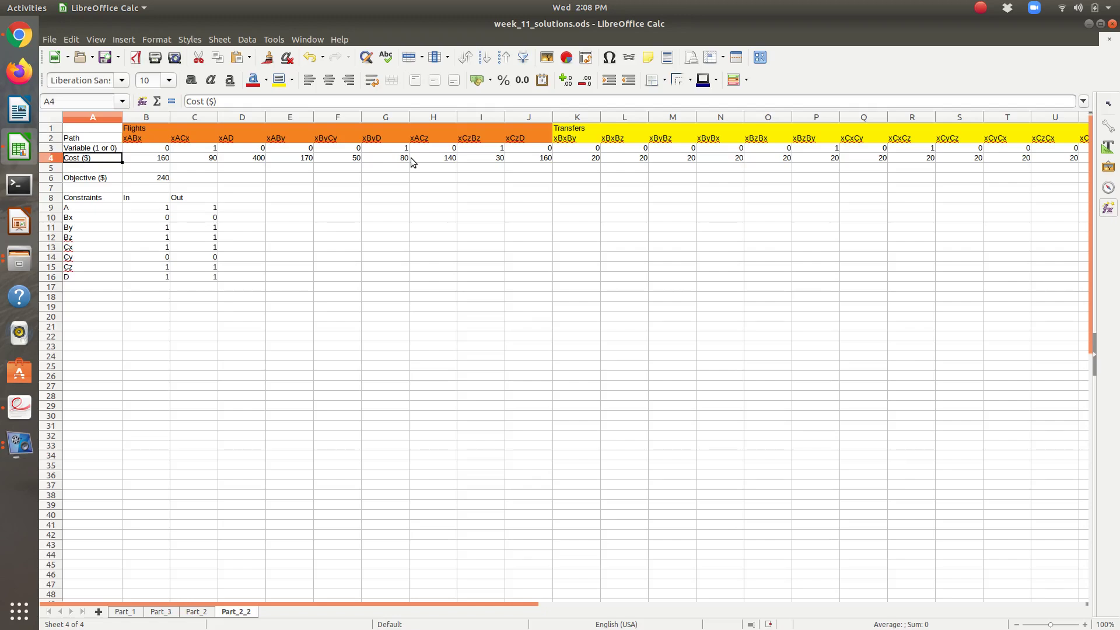
# Switch to the PDF notes and examine the network diagram.
pyautogui.hotkey('alt', 'Tab')
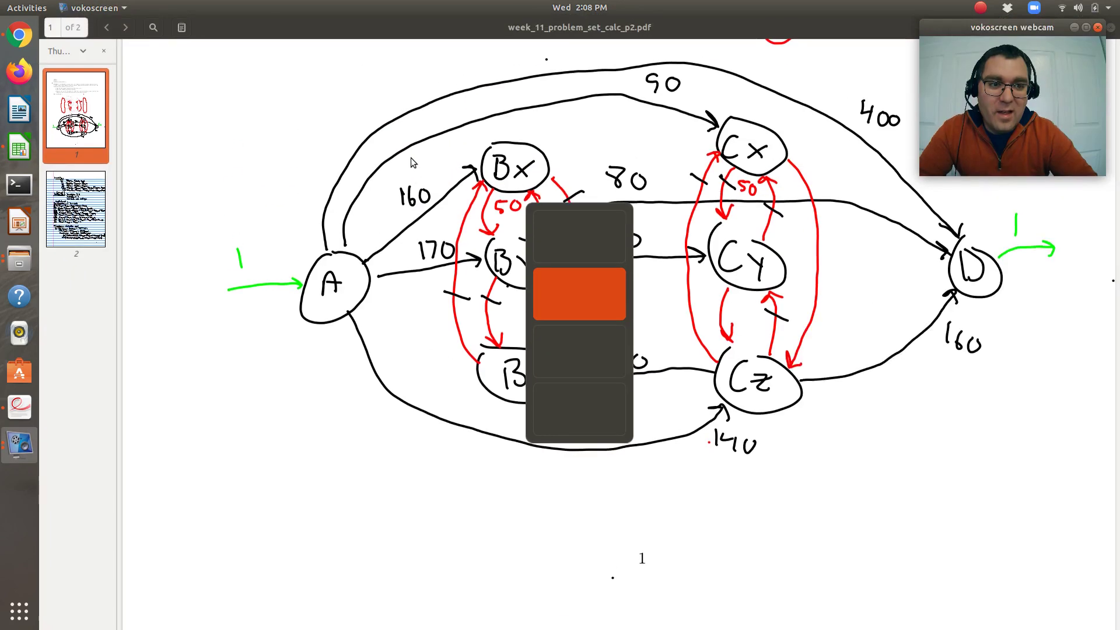